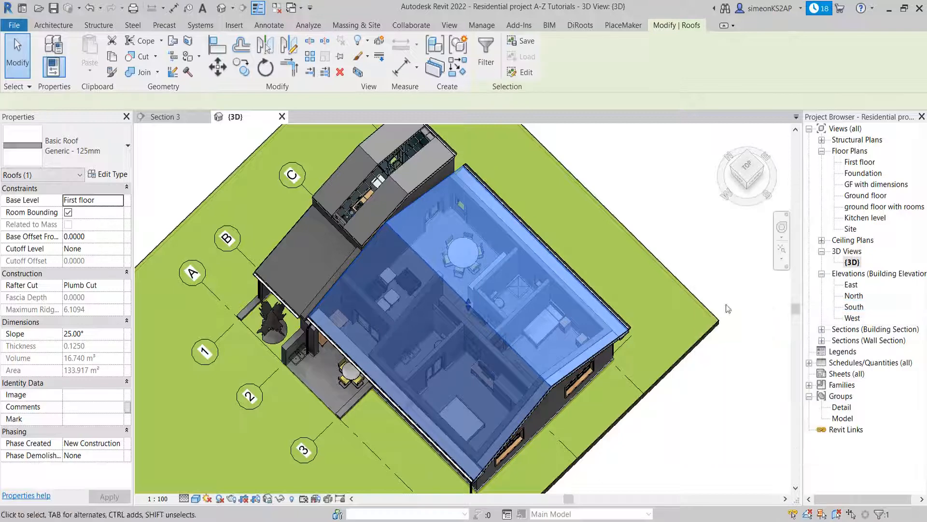
Step: Hide the four generic roofs and every sloped glazing roof visible in the 3D view
click(359, 41)
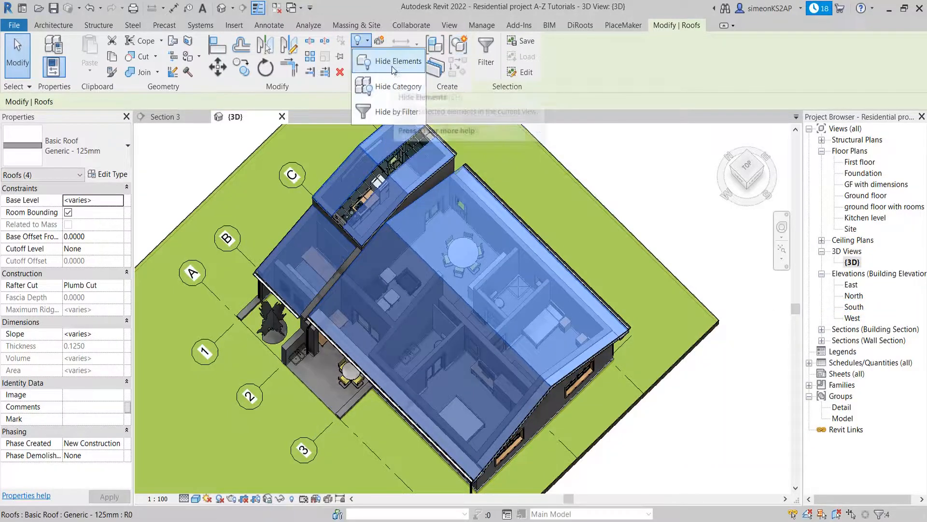
click(386, 86)
right_click(618, 151)
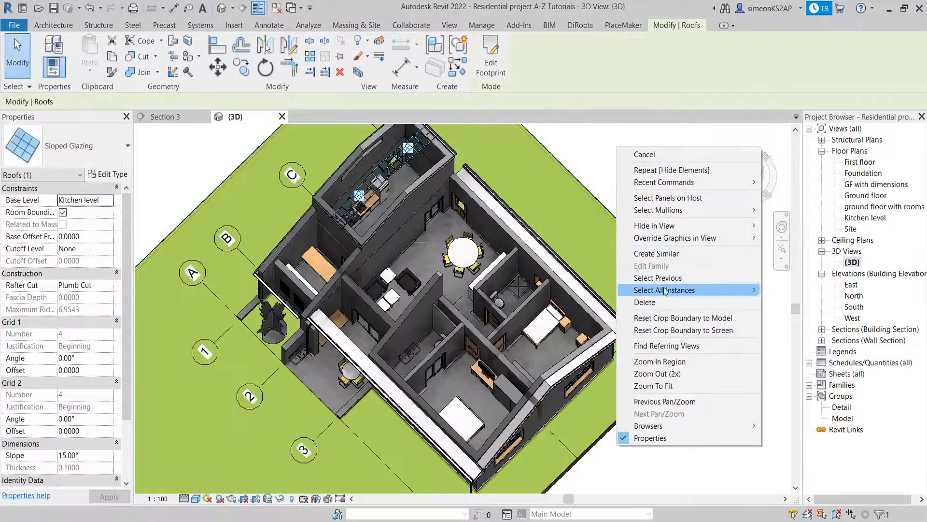
mouse_move(685, 290)
click(792, 289)
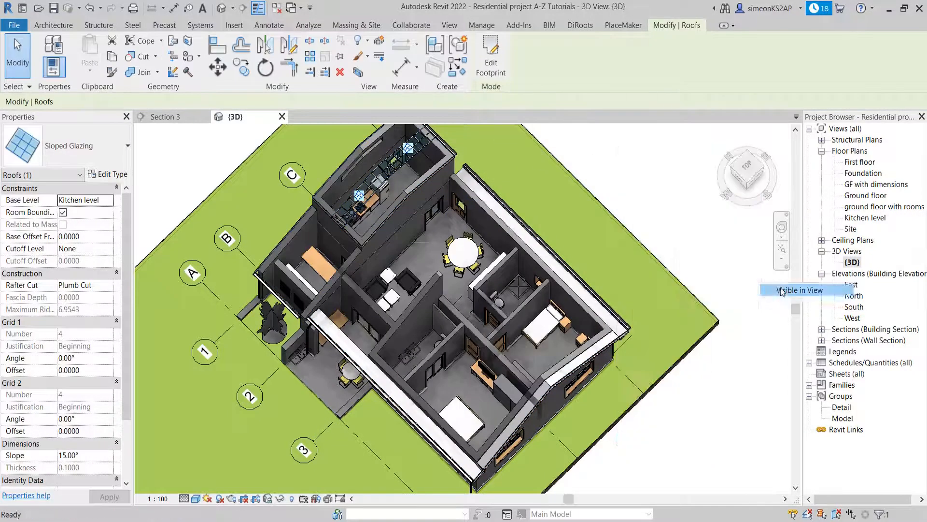
click(360, 41)
click(381, 63)
Step: Examine the furnished interior layout of the house from directly above
shift+middle_drag(407, 204, 465, 310)
scroll(380, 285, up, 2)
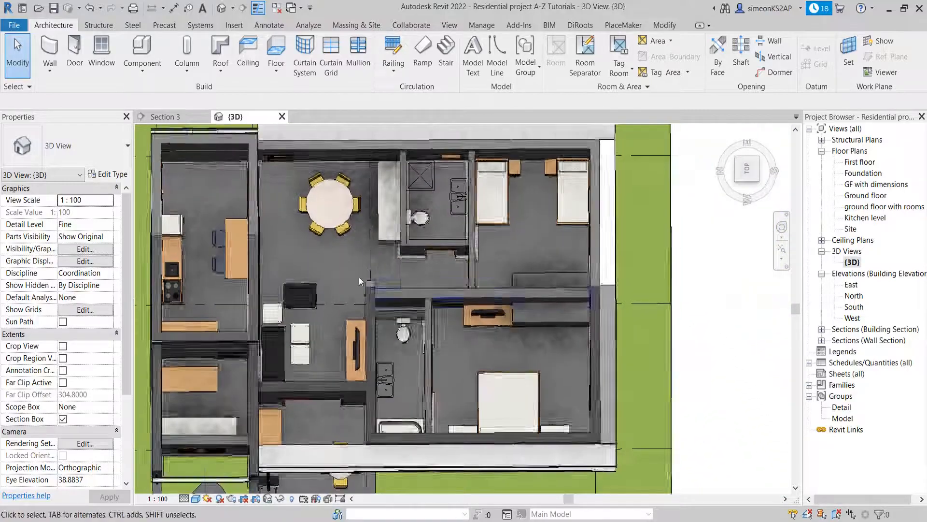
scroll(352, 279, up, 2)
middle_drag(358, 285, 482, 383)
scroll(270, 205, up, 2)
scroll(448, 282, up, 1)
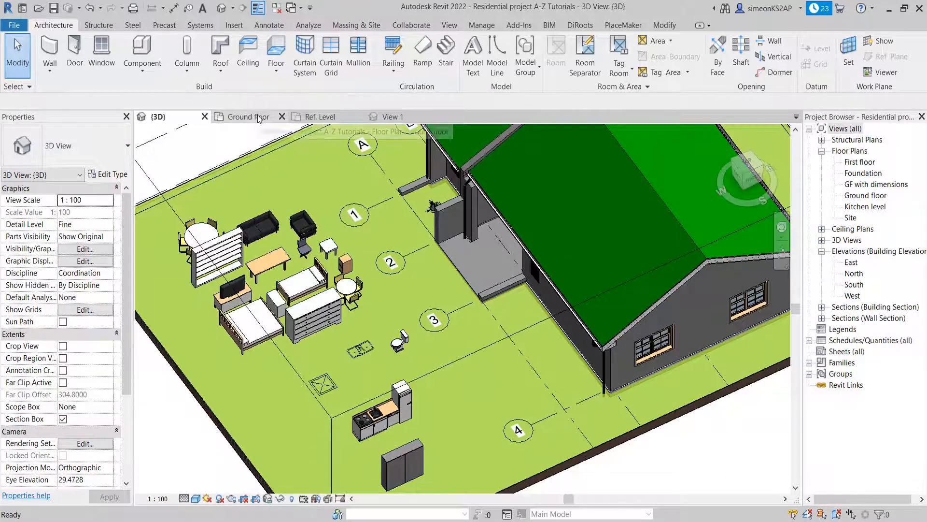
Step: Review the sample furniture, plumbing, special equipment and line based families on the ground floor plan and in 3D
click(250, 117)
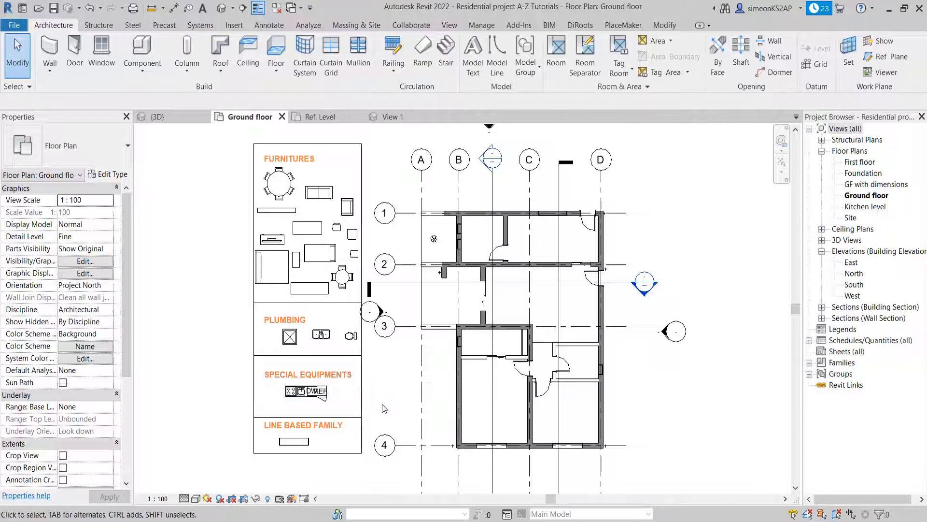
click(176, 114)
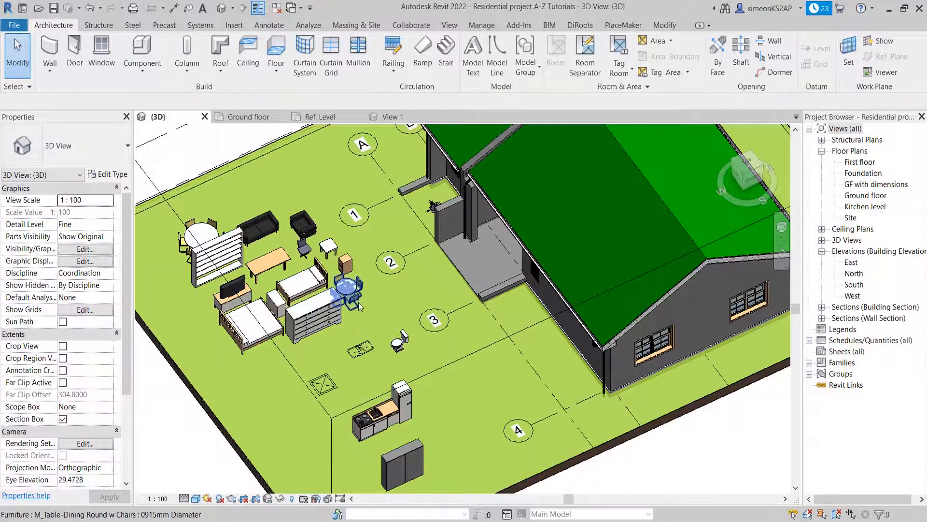
middle_drag(360, 306, 372, 301)
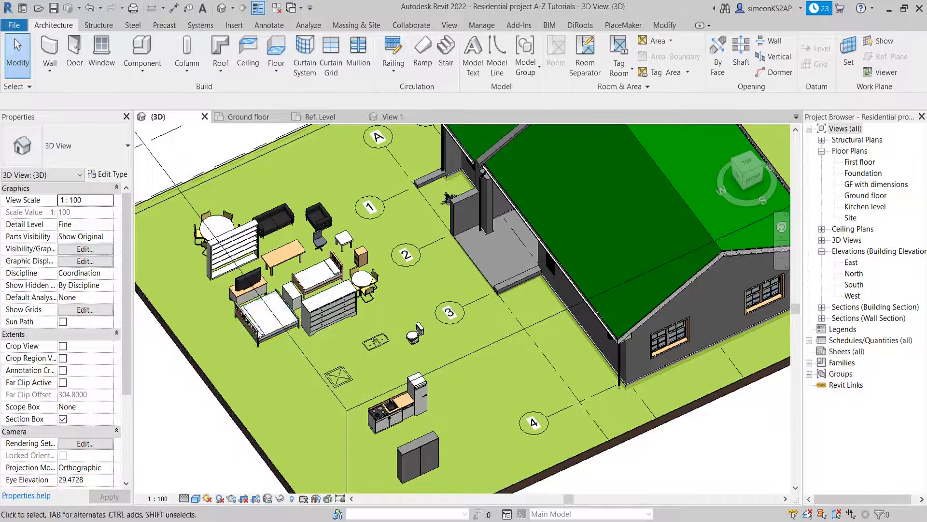
Step: Inspect the sample king bed, water closet, kitchenette and wardrobe individually in the 3D view
click(254, 332)
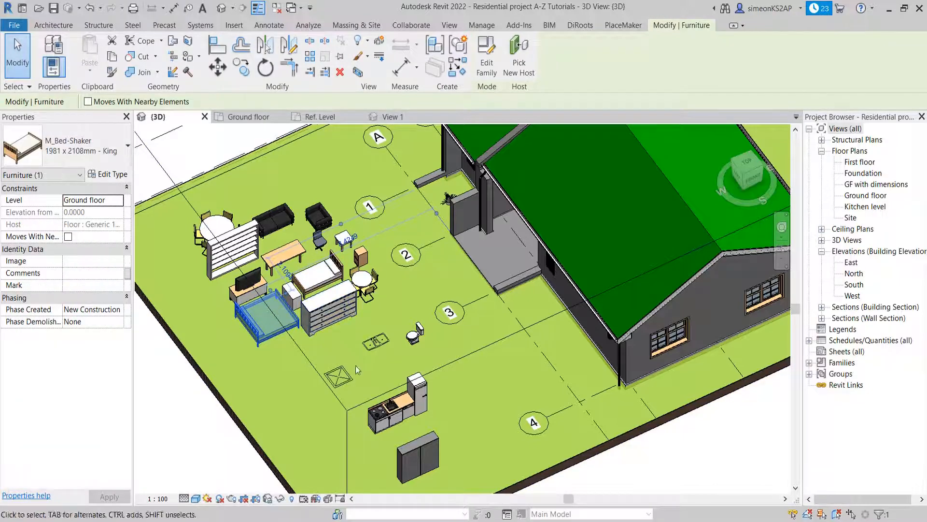
click(420, 333)
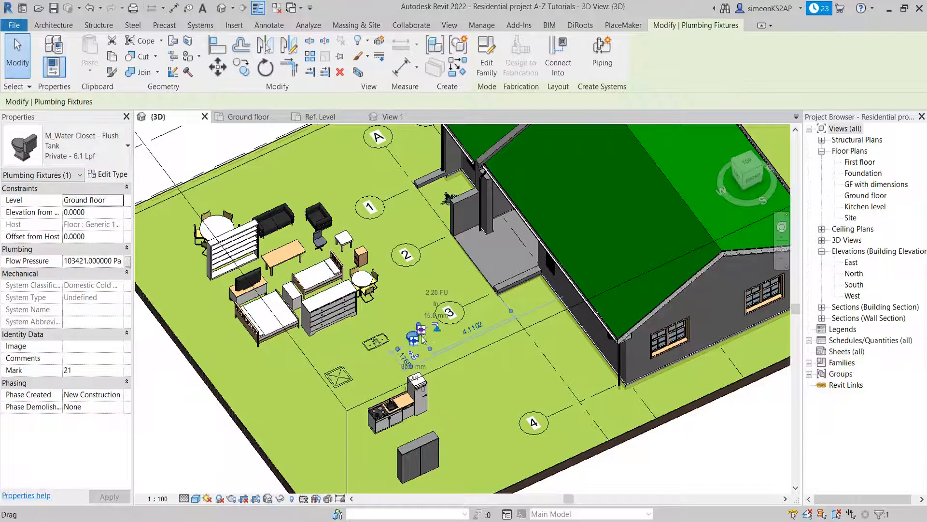
click(396, 419)
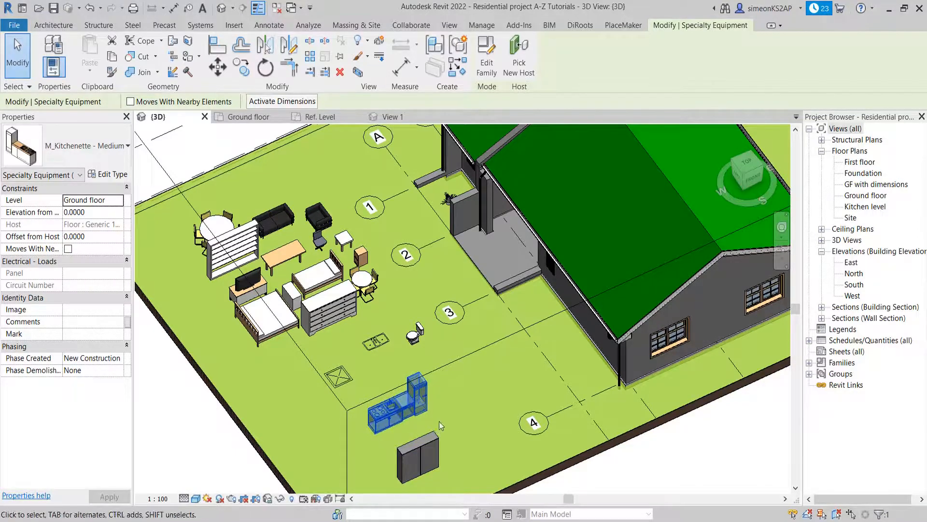
middle_drag(439, 421, 432, 384)
click(427, 406)
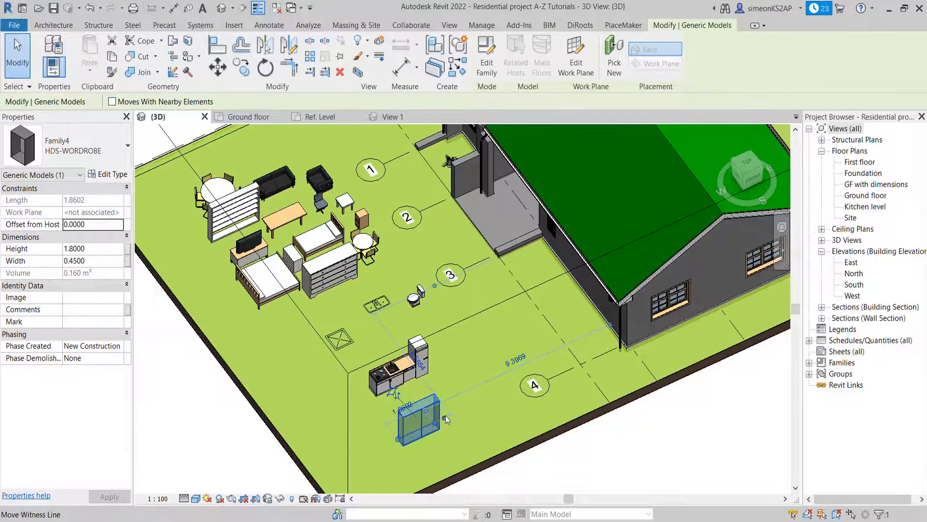
click(552, 465)
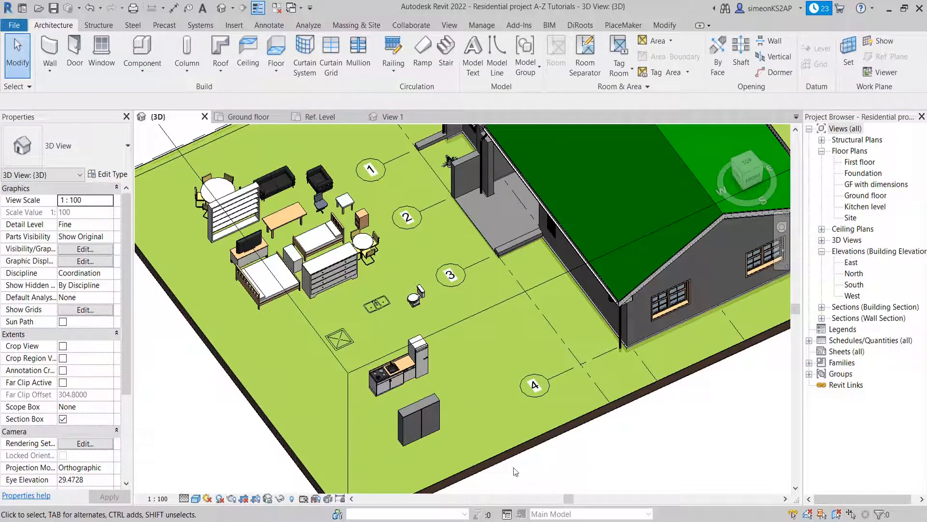
click(420, 410)
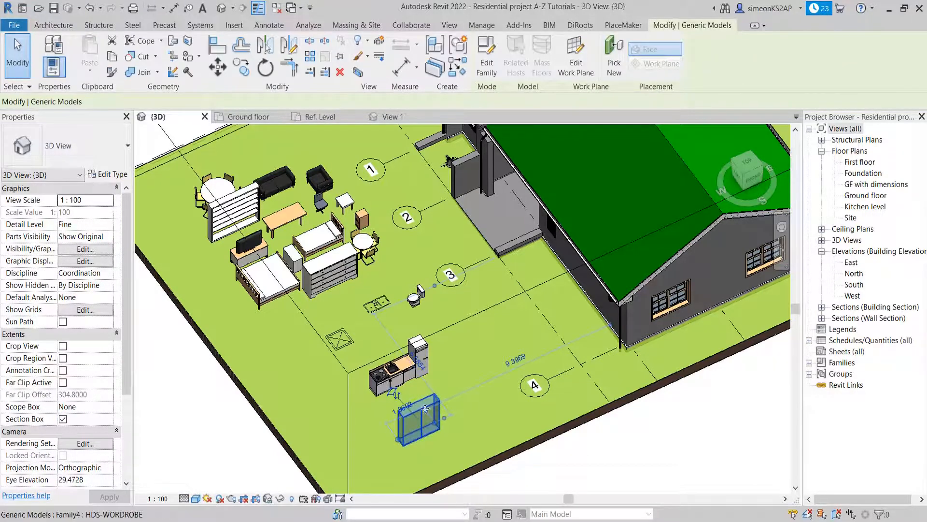
double_click(437, 427)
key(Escape)
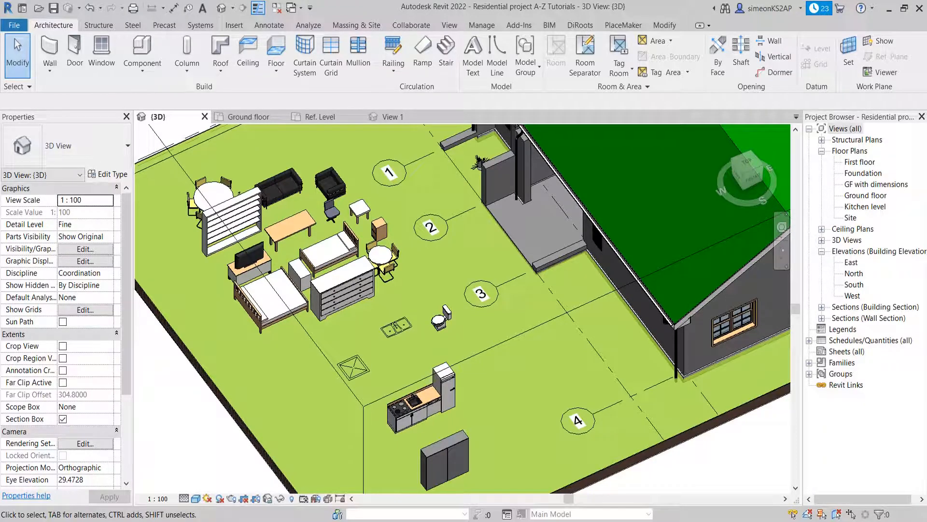
Step: On the ground floor plan, start placing a component and browse the metric family library to US > Furniture > Beds
click(244, 116)
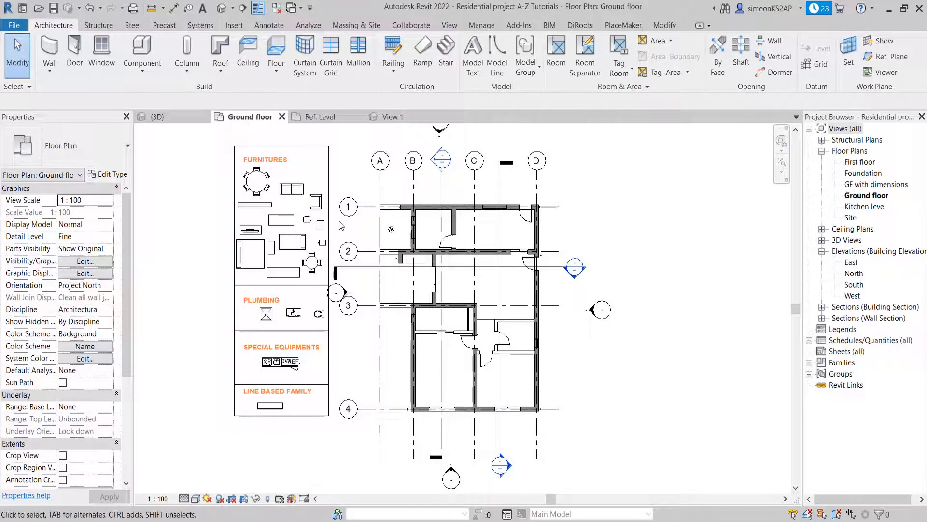
middle_drag(341, 225, 351, 240)
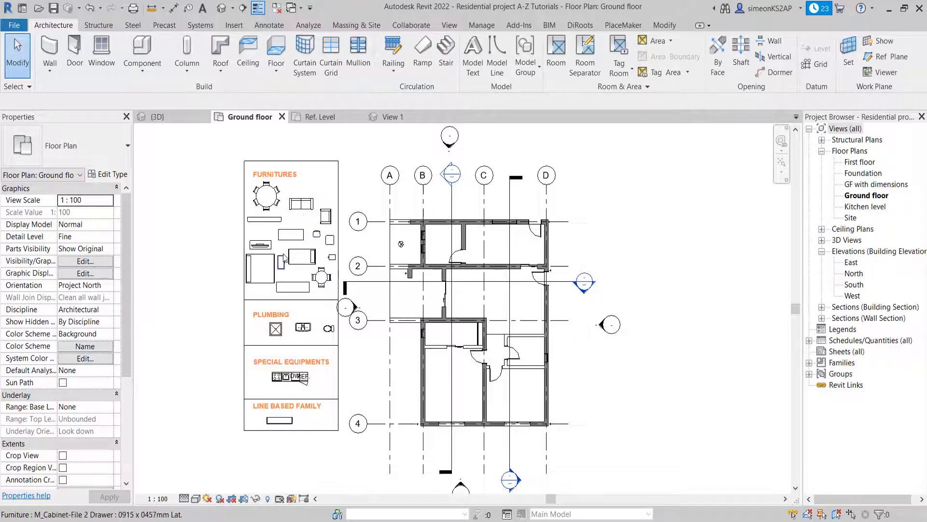
middle_drag(291, 260, 303, 261)
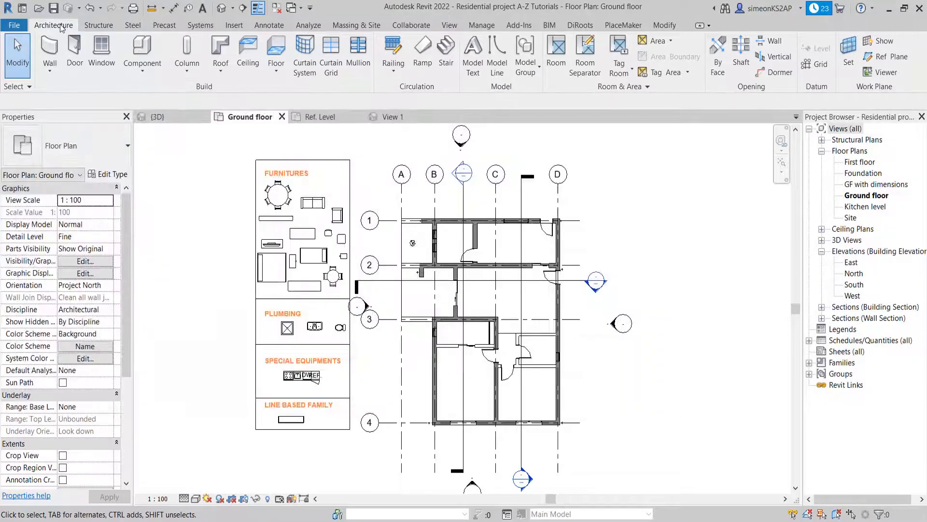
click(142, 50)
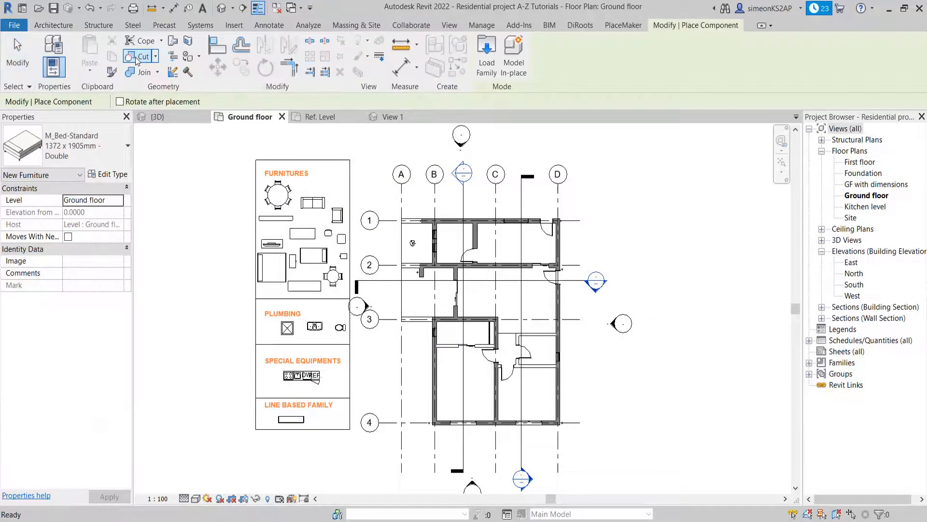
click(494, 57)
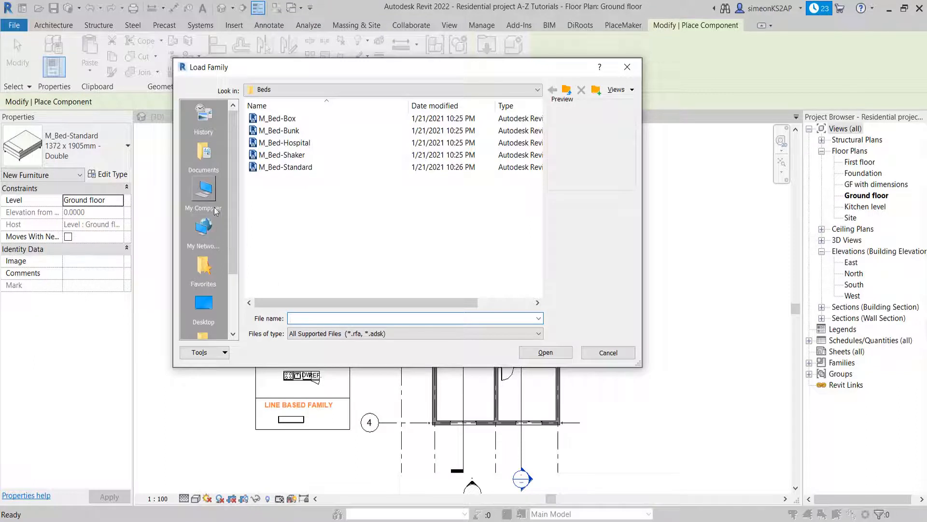
scroll(215, 211, down, 2)
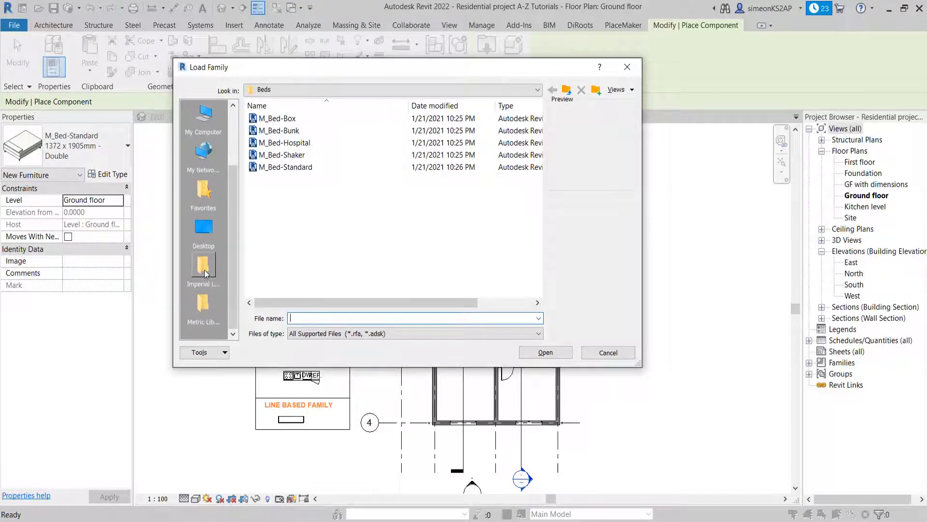
click(203, 309)
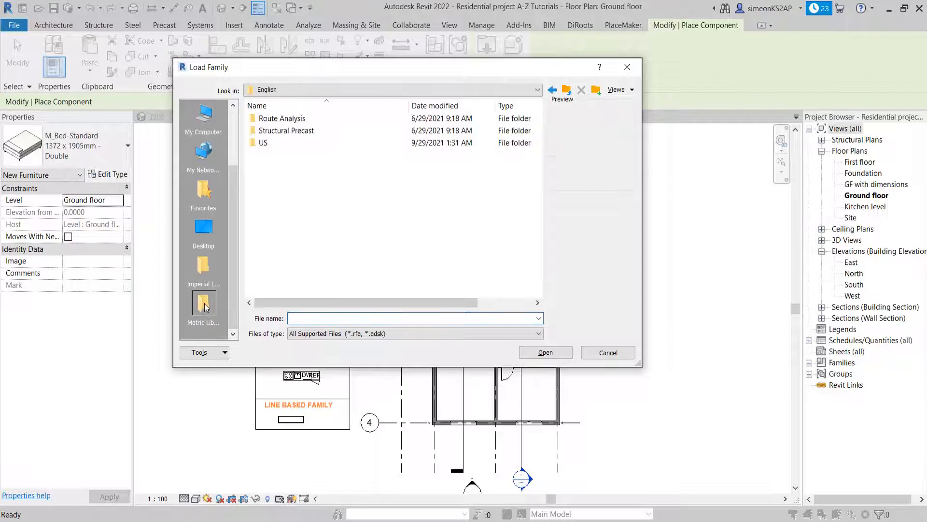
double_click(262, 143)
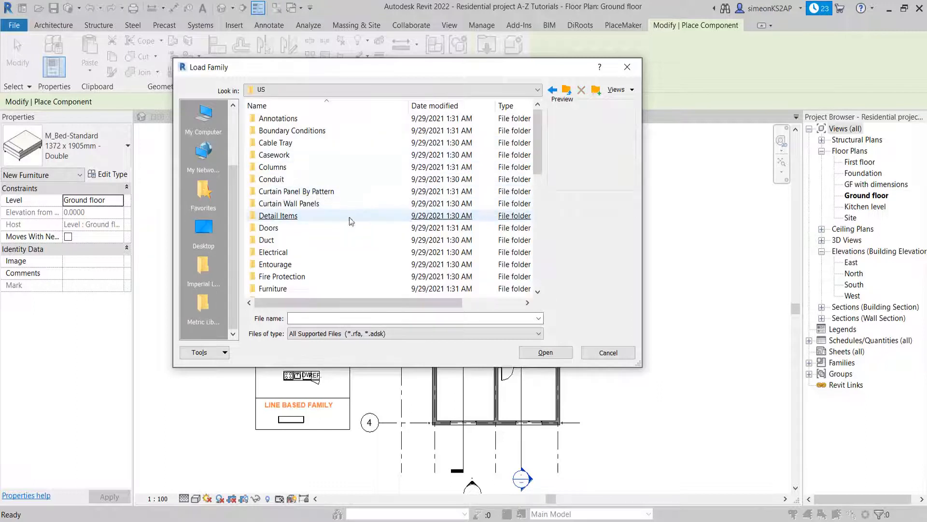
double_click(273, 288)
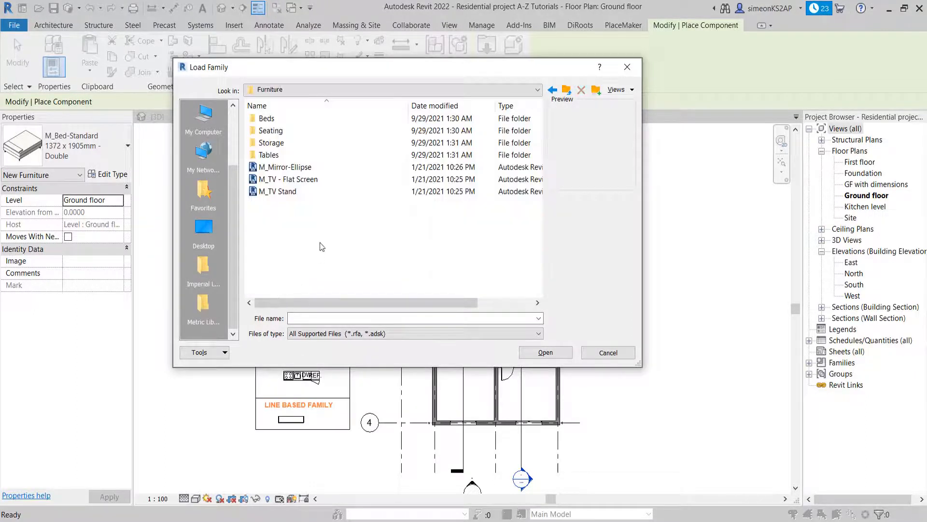
double_click(266, 120)
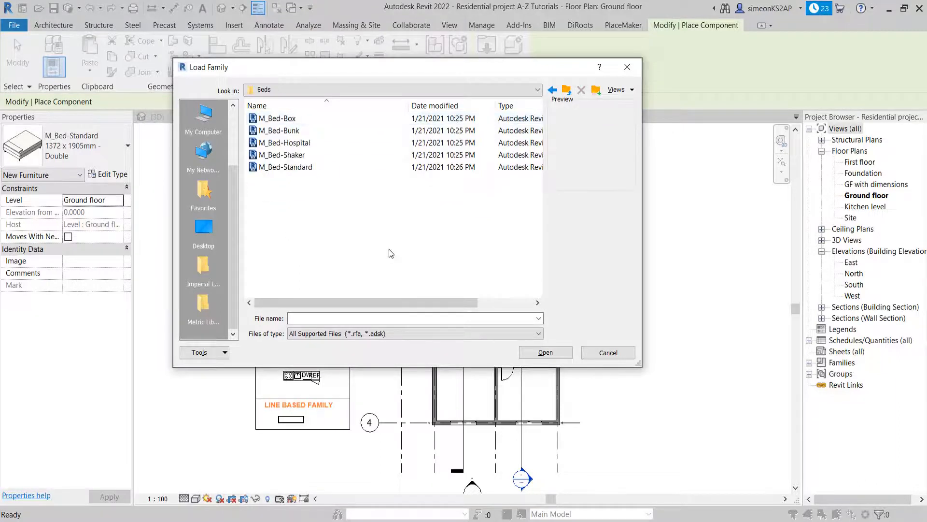
Step: Preview the standard, shaker, hospital, bunk and box bed families
click(299, 168)
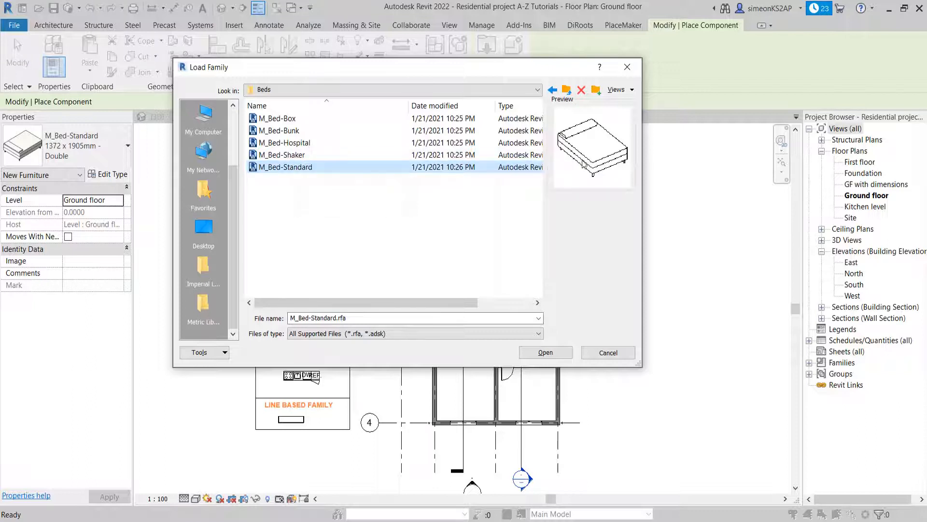
click(296, 158)
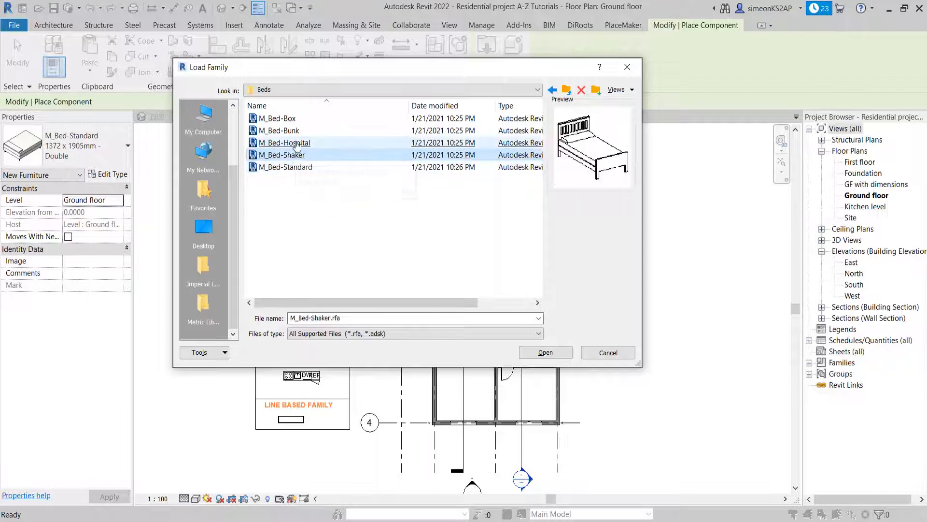
click(292, 143)
click(290, 131)
click(285, 119)
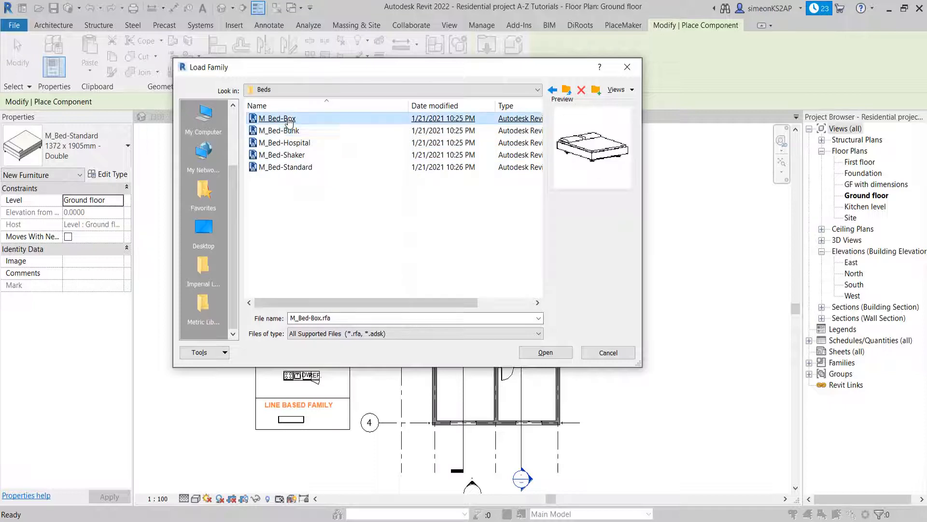
Step: Load the M_Bed-Standard family and place one 1372 x 1905mm Double bed just outside the furniture box on the plan
click(295, 169)
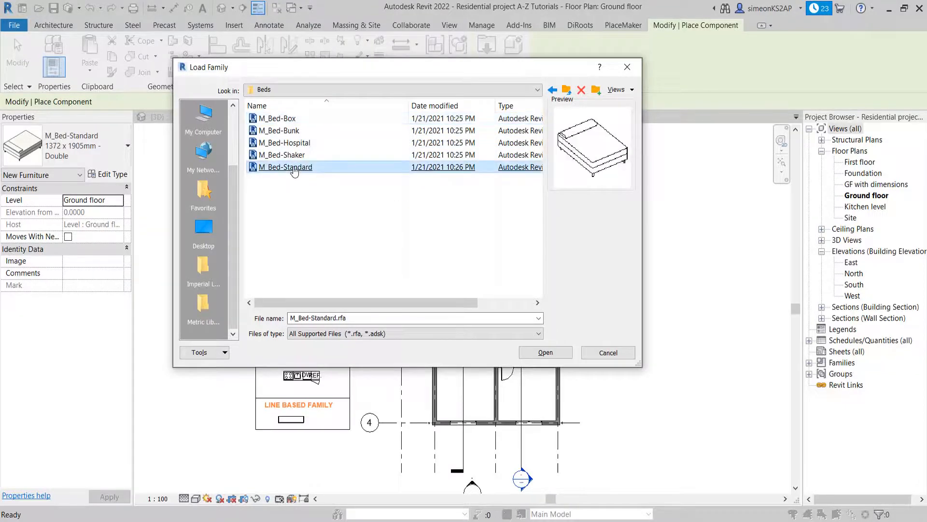
double_click(294, 167)
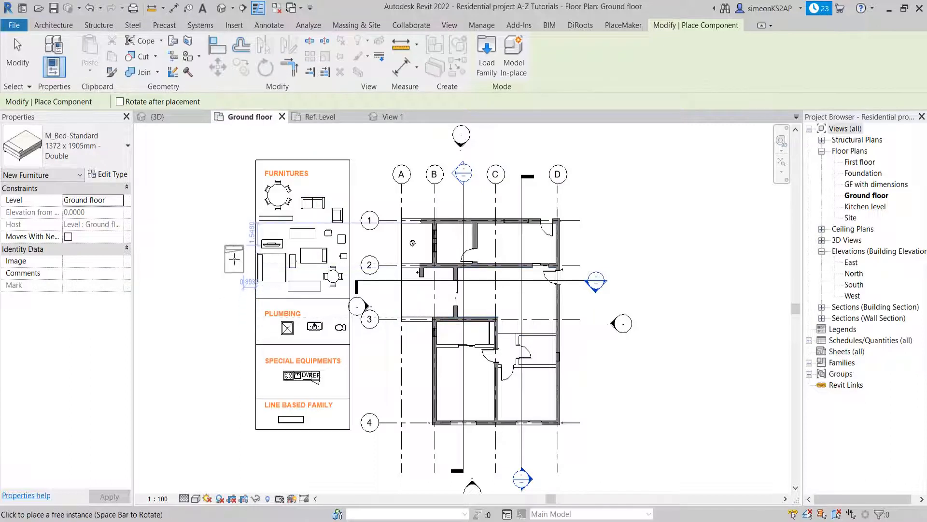
click(234, 259)
right_click(196, 233)
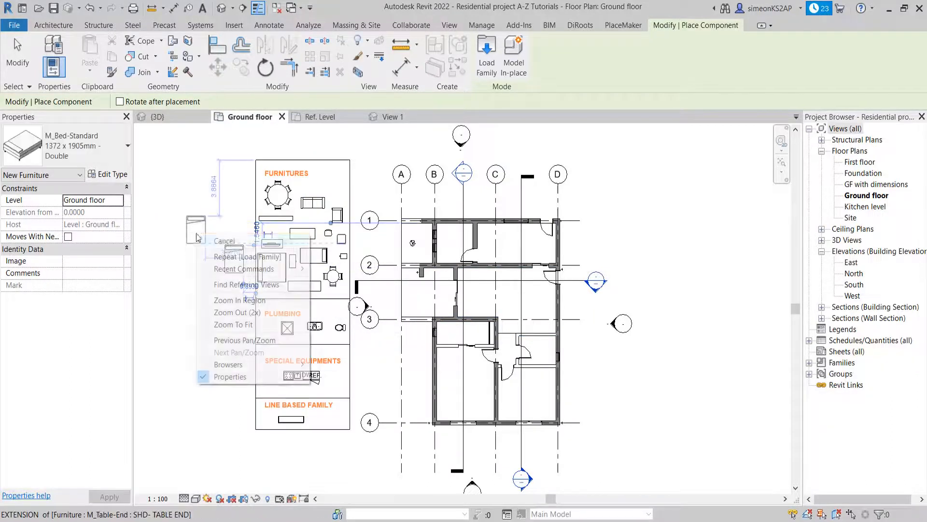
click(230, 241)
right_click(215, 227)
click(245, 234)
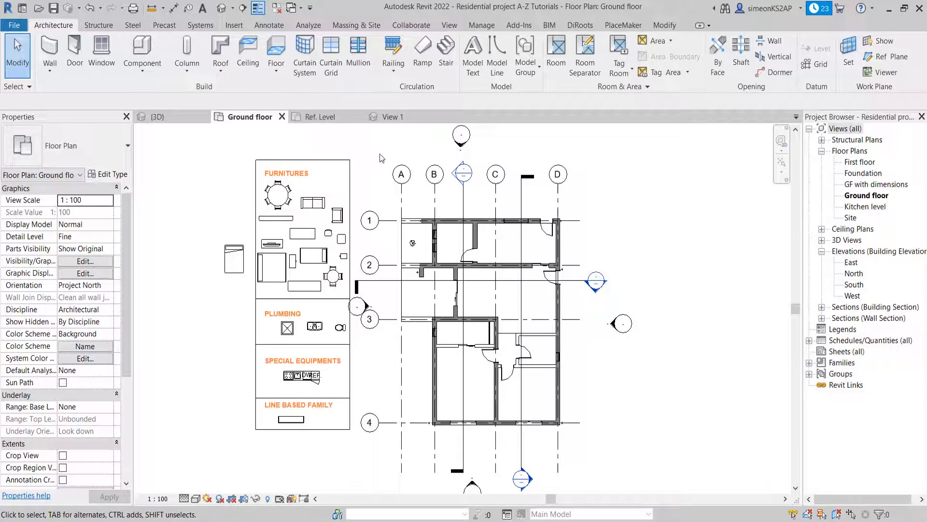
Step: Start placing another component and browse the metric family library to US > Plumbing
click(142, 50)
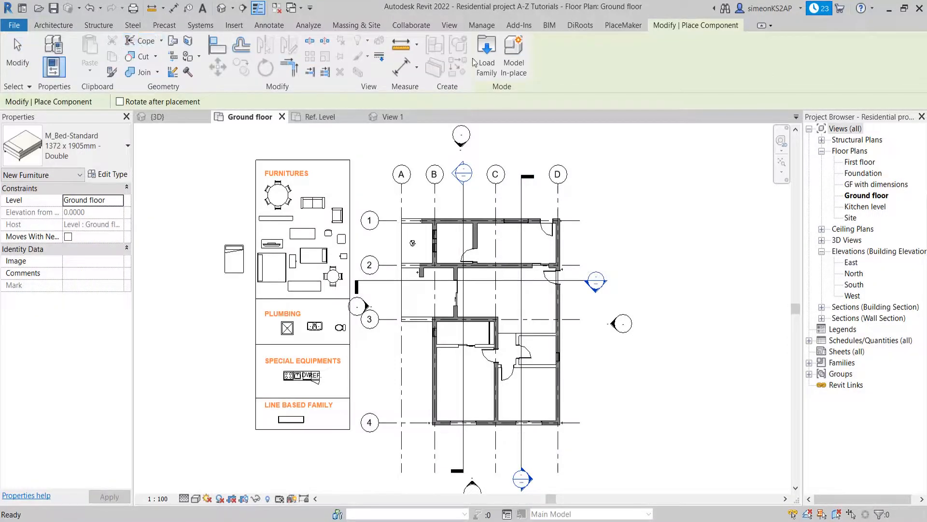
click(488, 51)
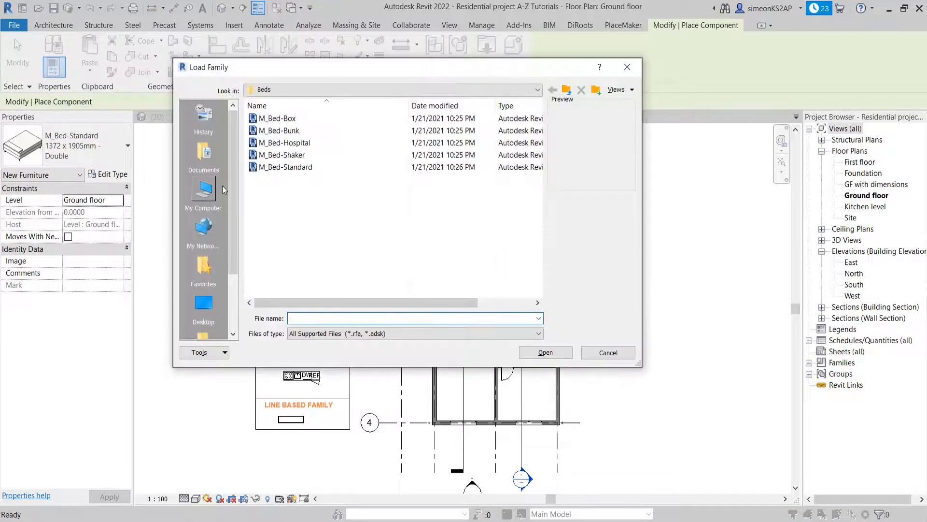
scroll(215, 326, down, 2)
click(215, 321)
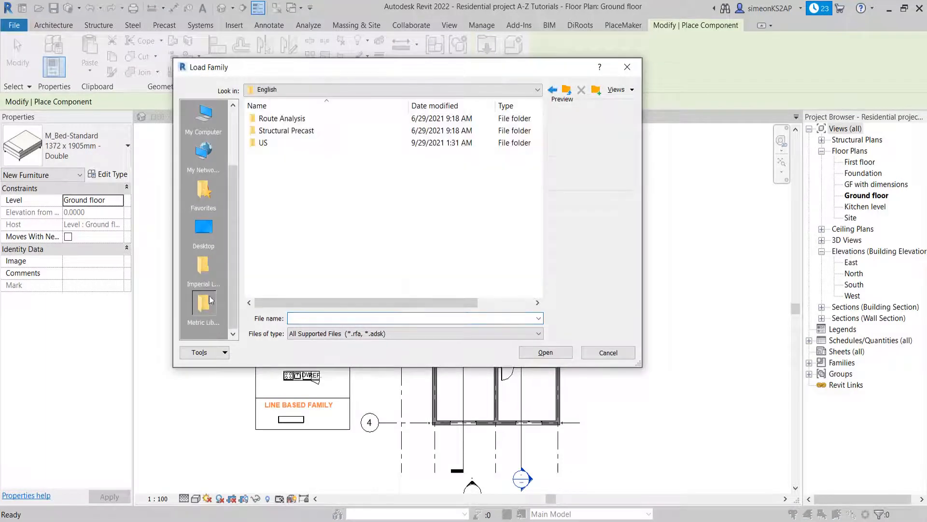
double_click(266, 143)
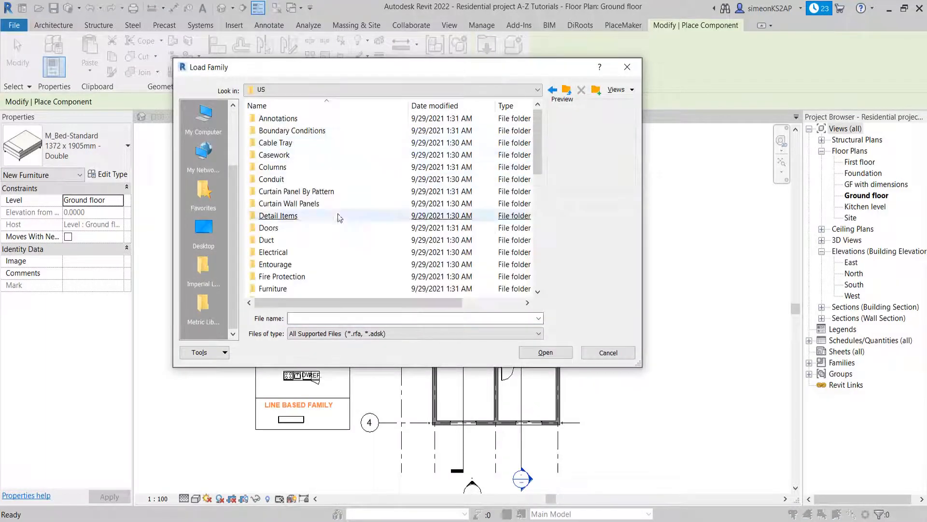
scroll(342, 236, down, 2)
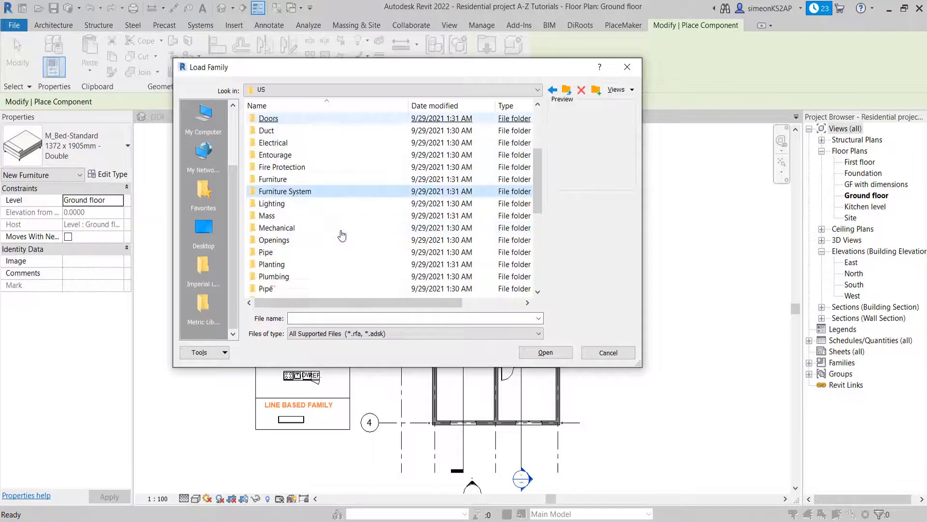
click(278, 278)
double_click(277, 278)
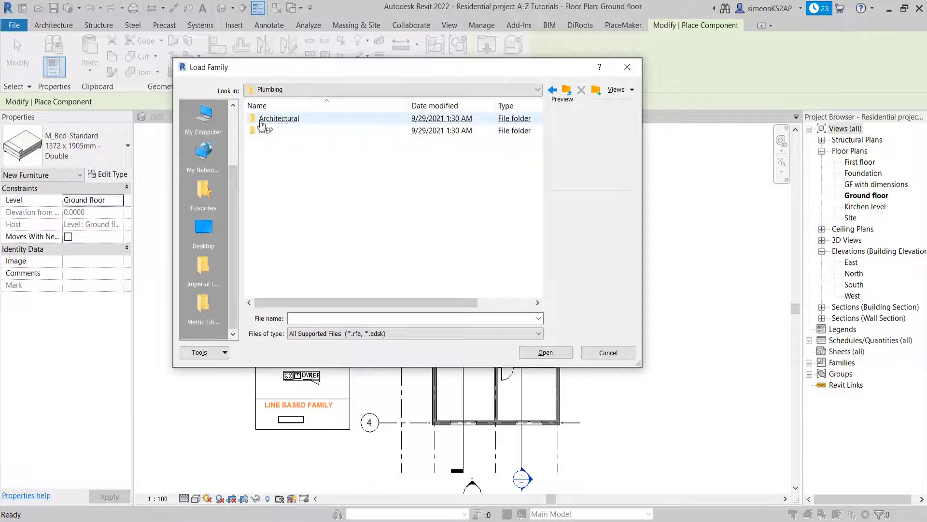
Step: Open the Architectural > Fixtures folder within the Plumbing library
click(261, 124)
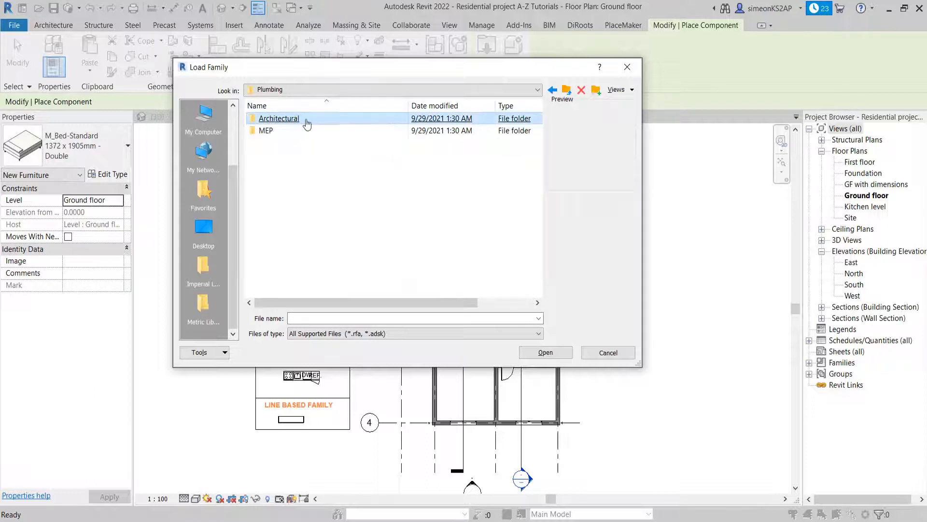
click(289, 133)
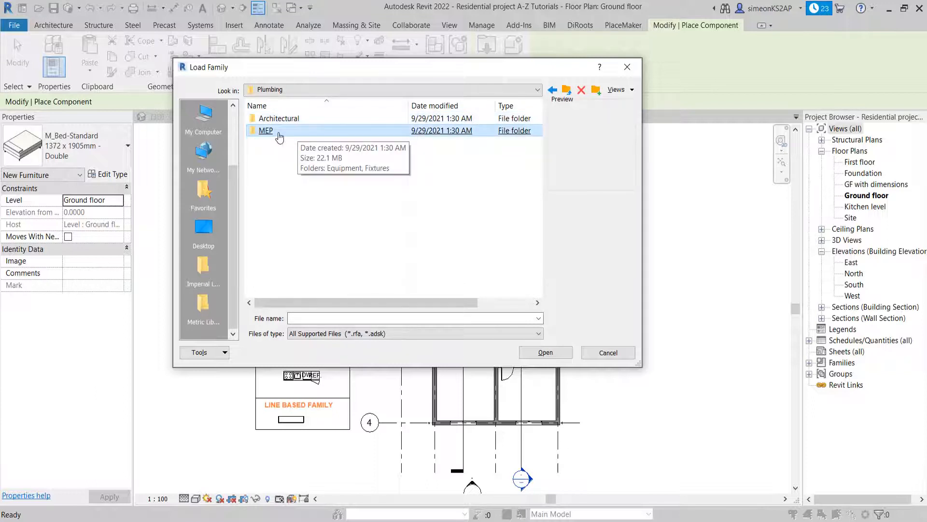
click(277, 123)
double_click(277, 123)
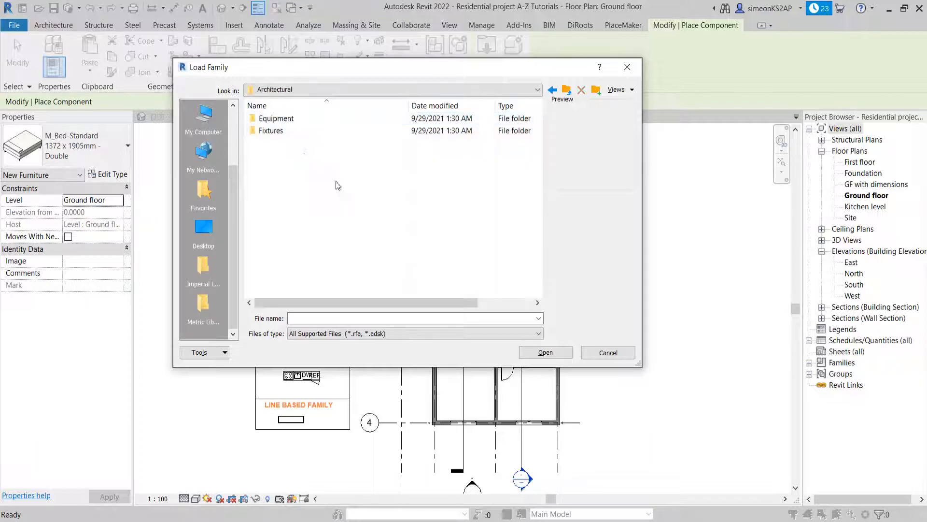
double_click(269, 131)
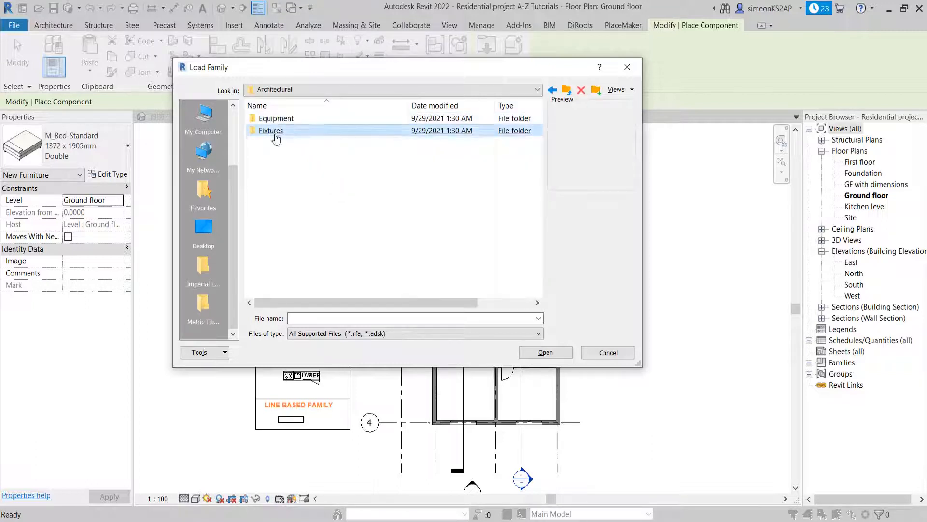
click(356, 192)
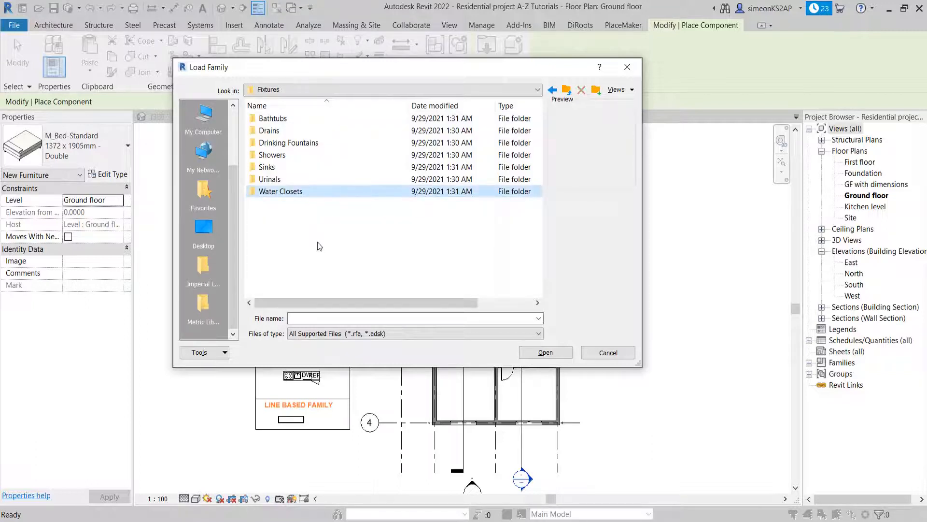
click(319, 246)
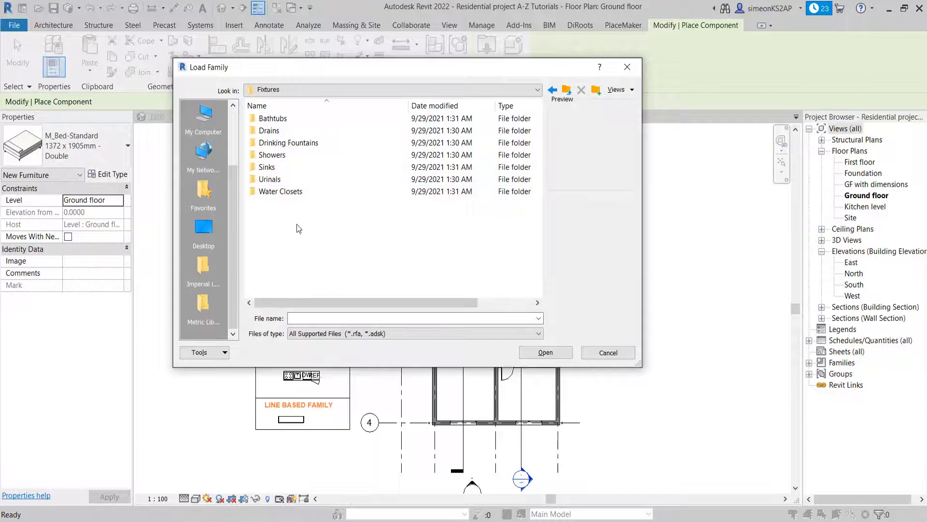
Step: Open the Bathtubs folder and preview the M_Tub-2D, Free Standing-3D, Rectangular-2D and Rectangular-3D families
double_click(285, 119)
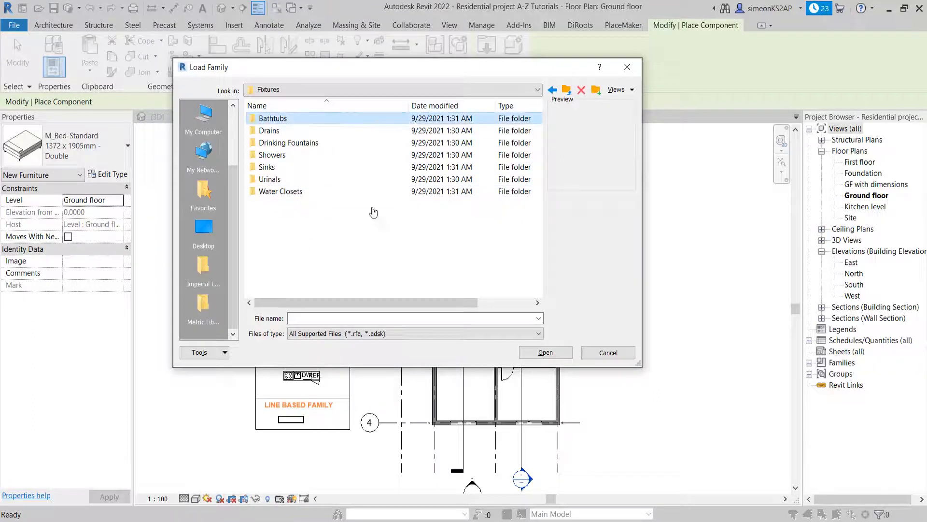
click(284, 121)
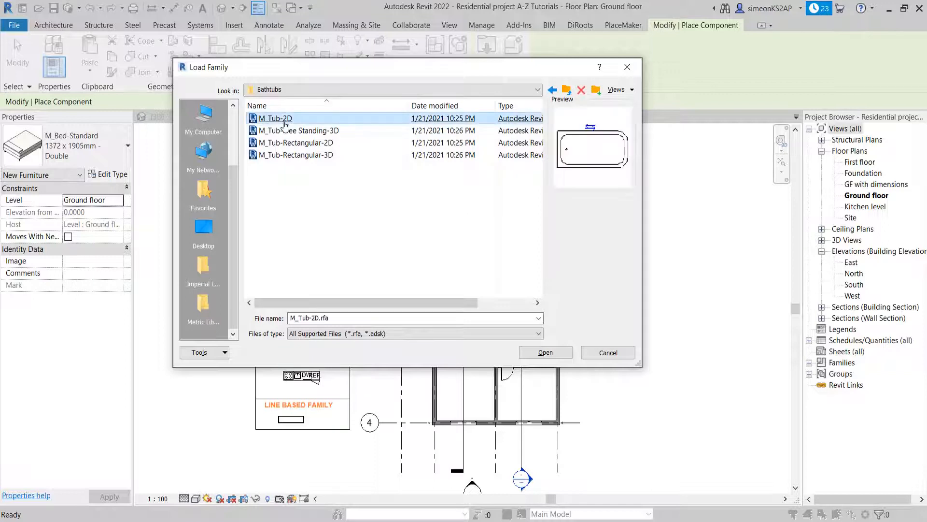
click(283, 131)
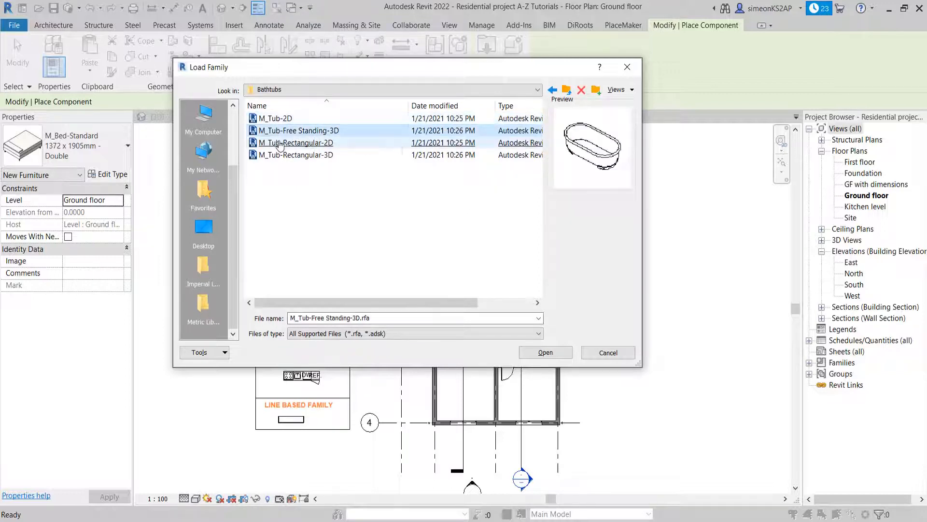
click(279, 143)
click(279, 155)
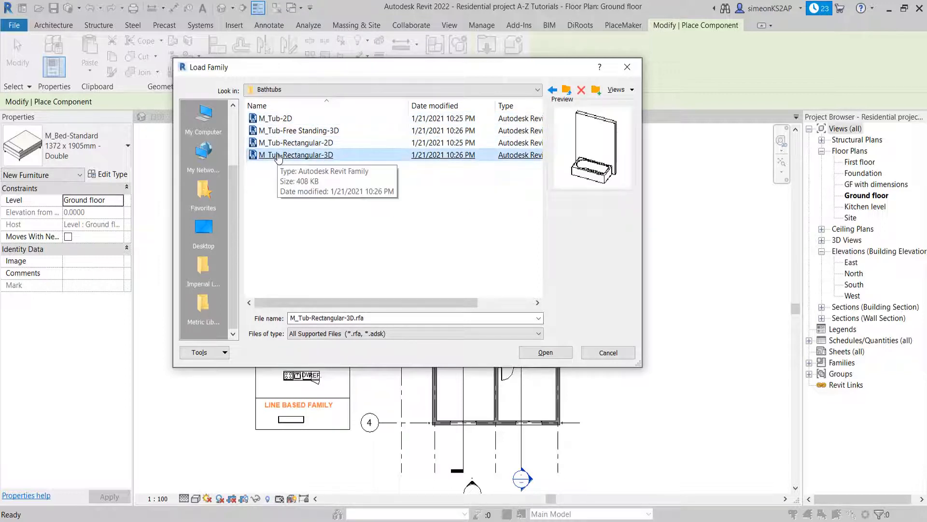
click(279, 143)
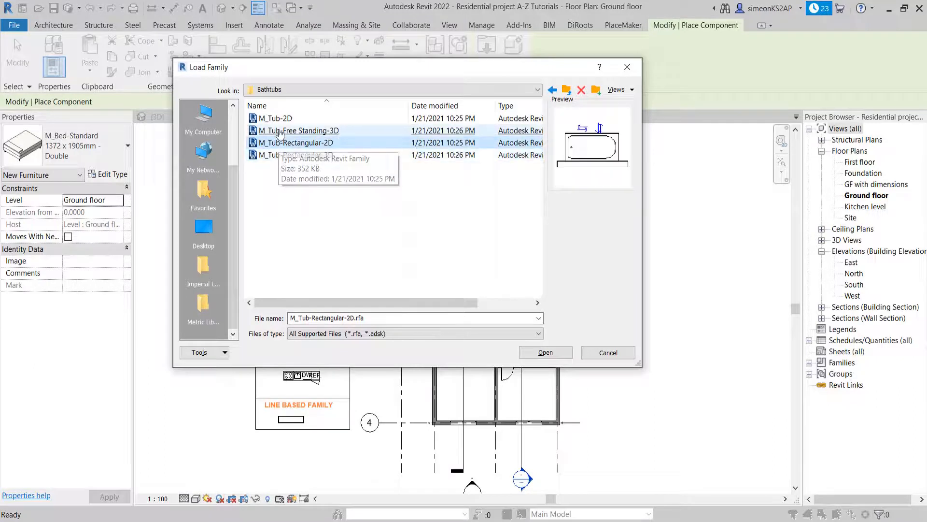
click(280, 131)
click(278, 121)
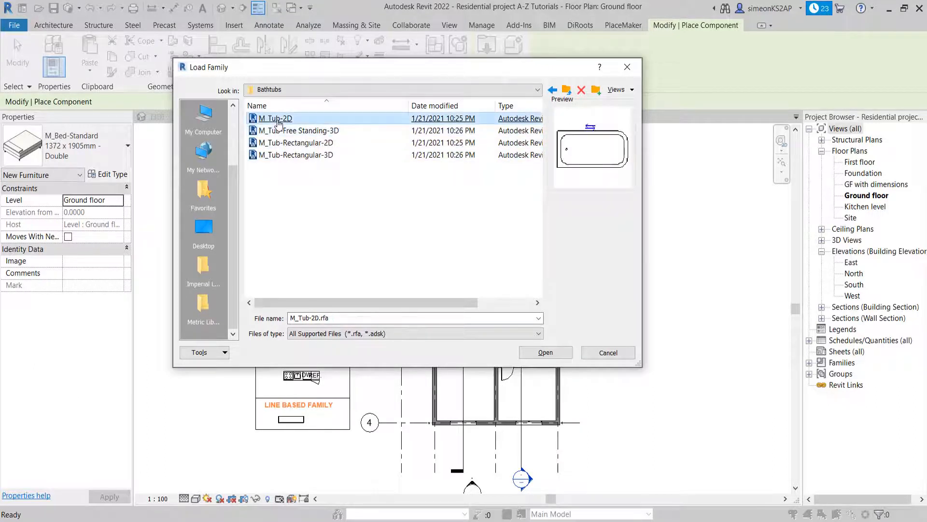
Step: Switch to the Water Closets folder and preview its domestic and commercial wall toilet families
click(552, 90)
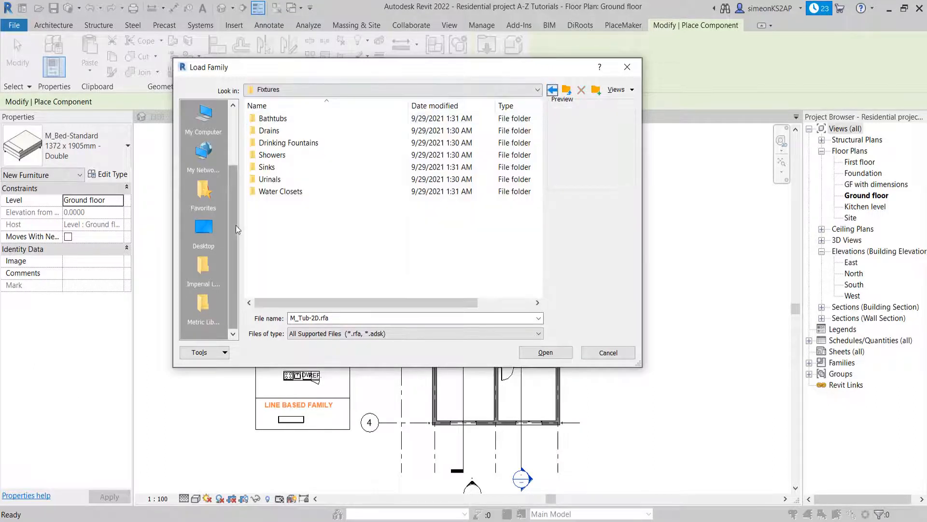
click(275, 191)
key(Return)
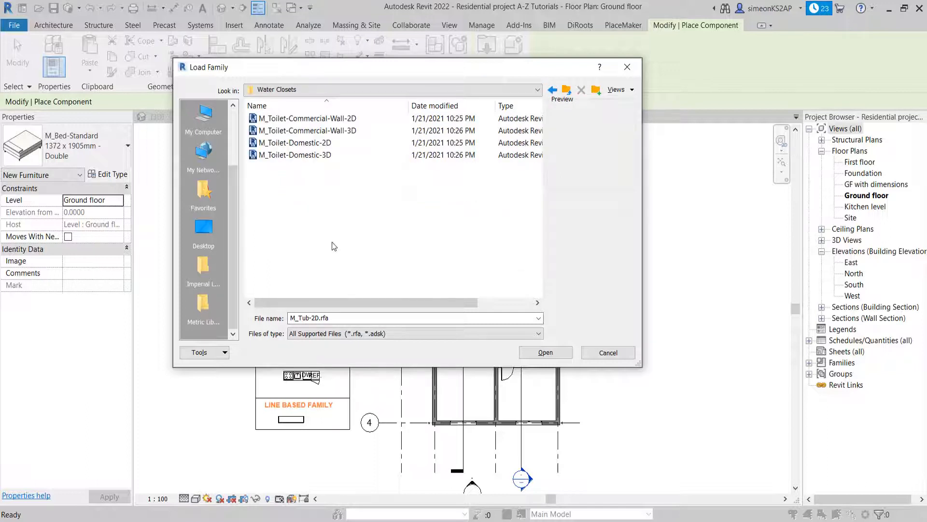
click(308, 155)
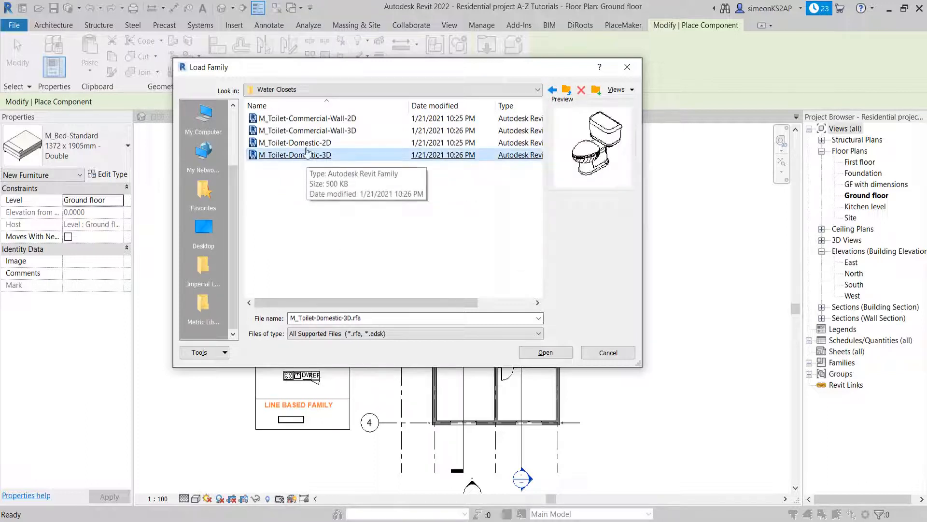
click(306, 144)
click(304, 133)
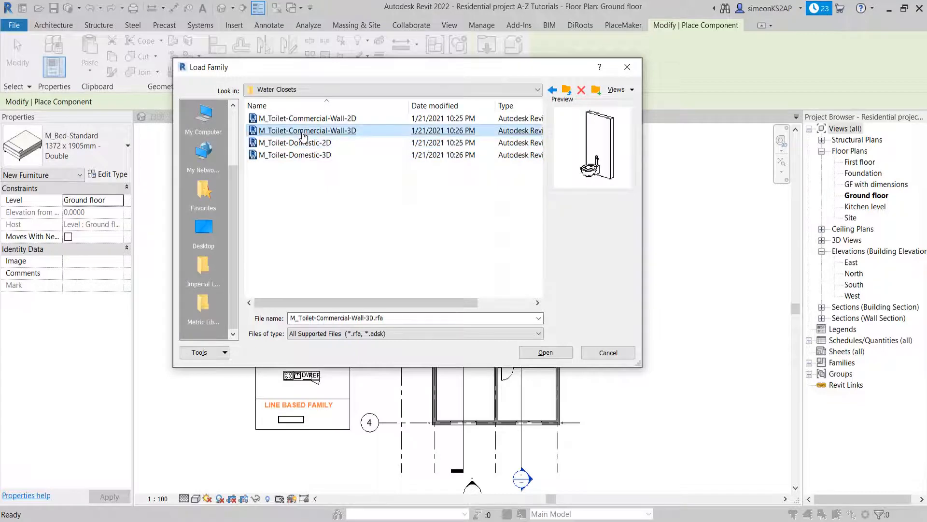
click(303, 119)
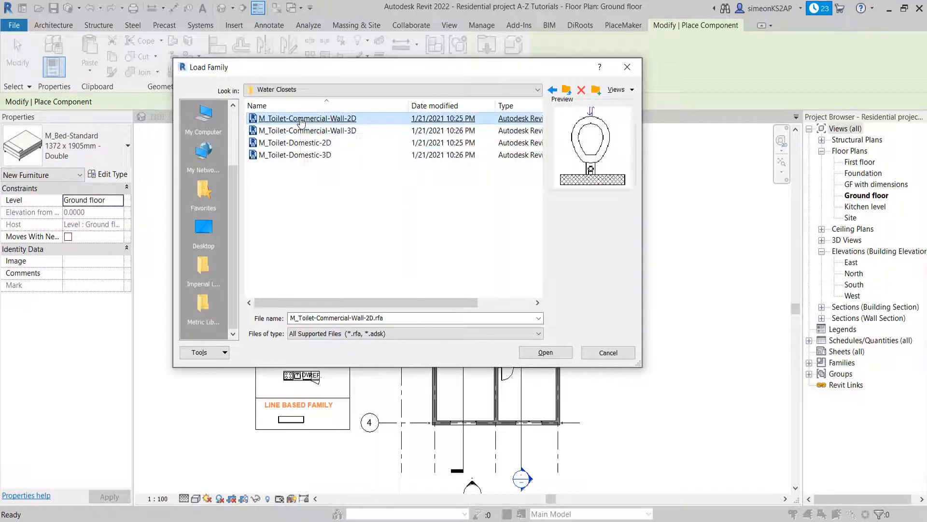
Step: Load the M_Toilet-Domestic-3D family and place one toilet just below the double bed outside the furniture box
click(304, 155)
double_click(304, 155)
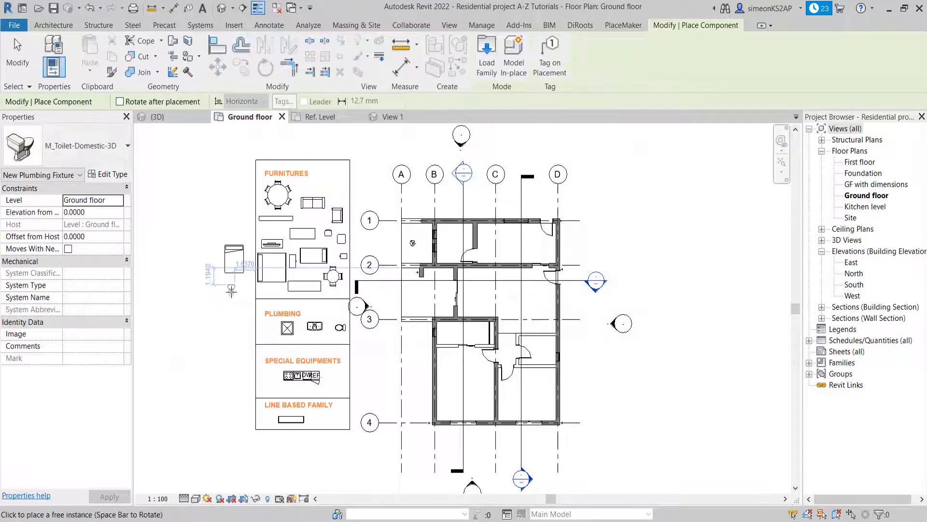
right_click(202, 191)
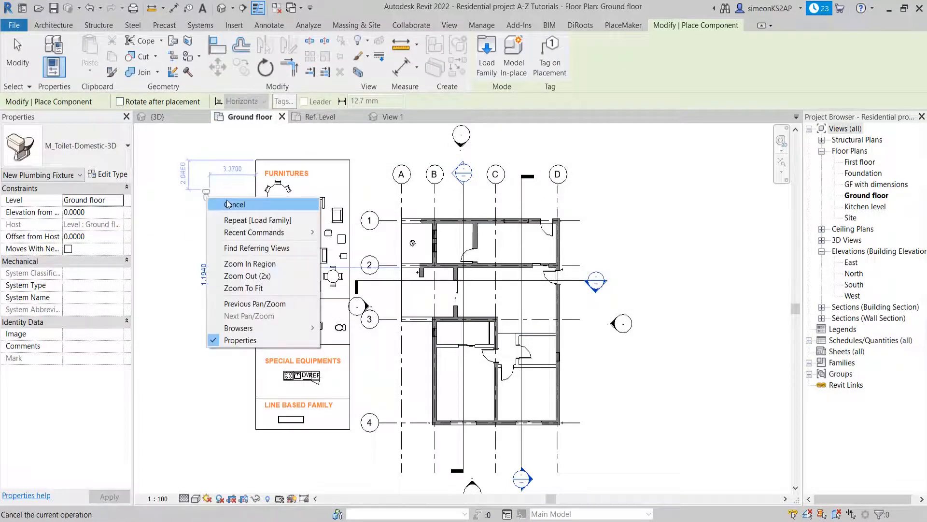
click(228, 205)
right_click(222, 198)
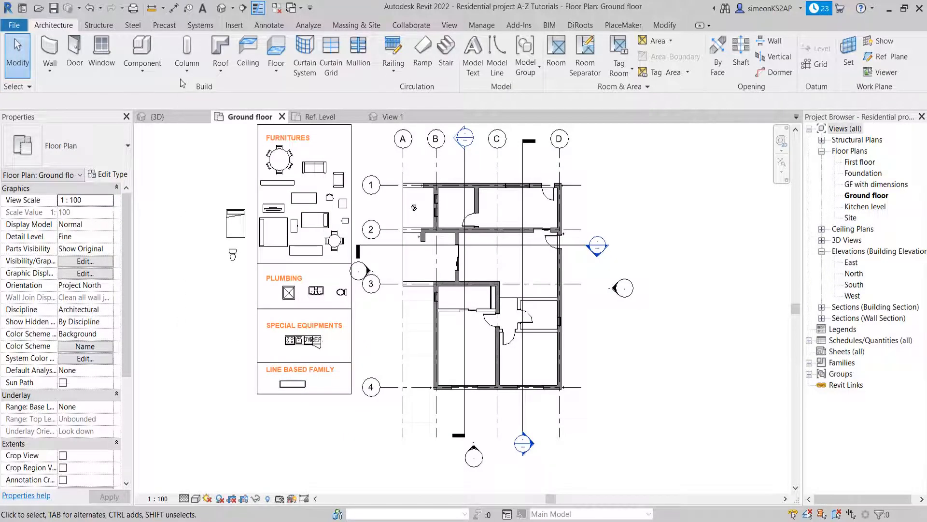
Step: Start placing a component and browse the metric family library to US > Specialty Equipment > Domestic
click(148, 49)
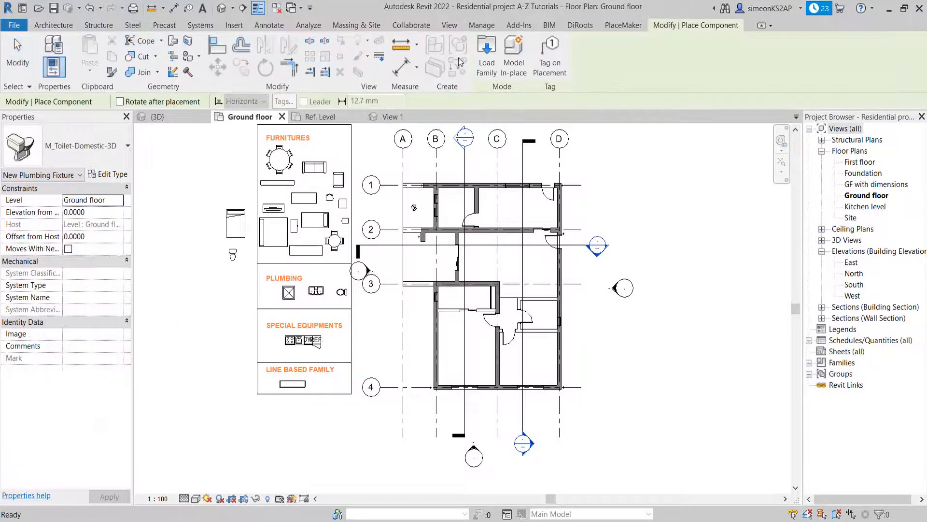
click(491, 72)
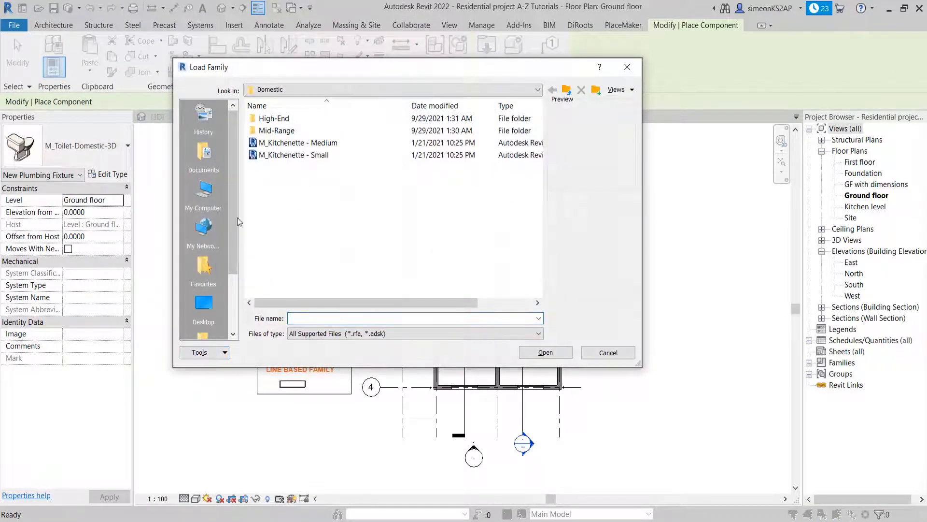
scroll(237, 217, down, 2)
click(203, 305)
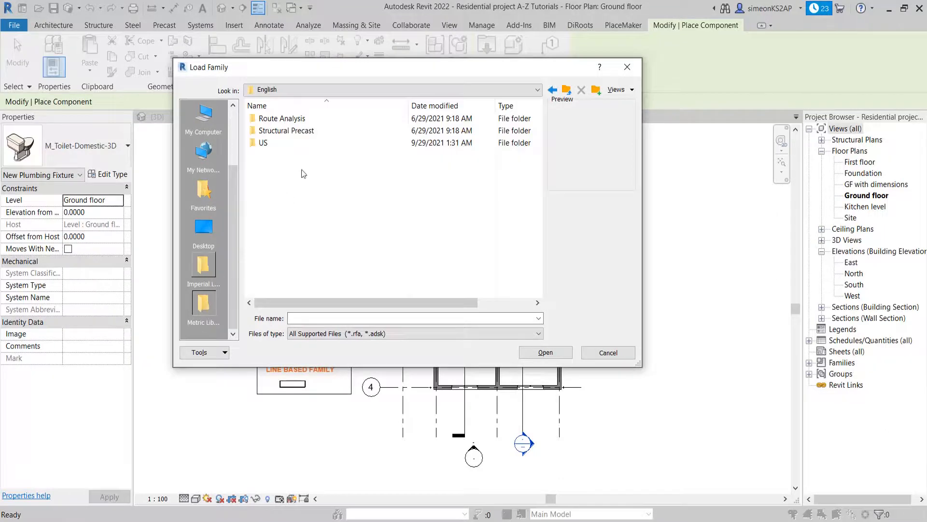
click(266, 143)
double_click(290, 148)
scroll(312, 268, down, 5)
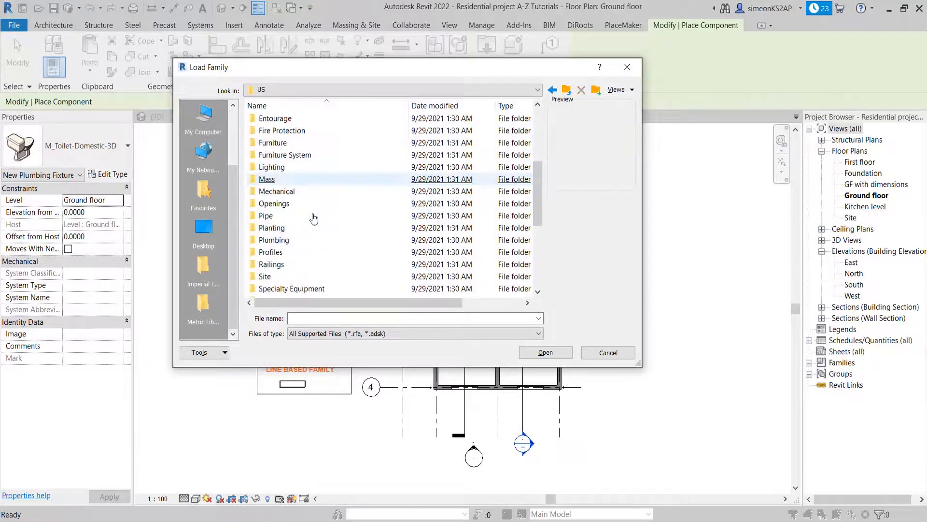
click(298, 255)
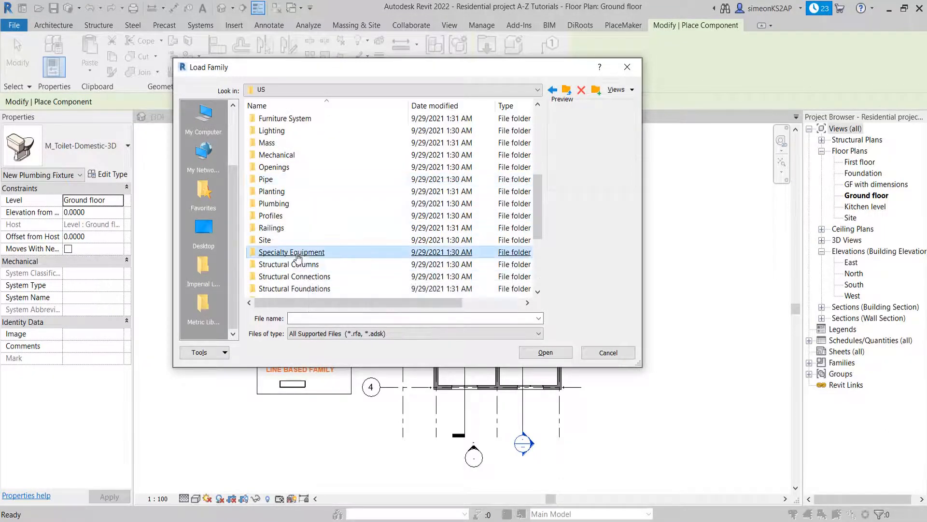
double_click(345, 250)
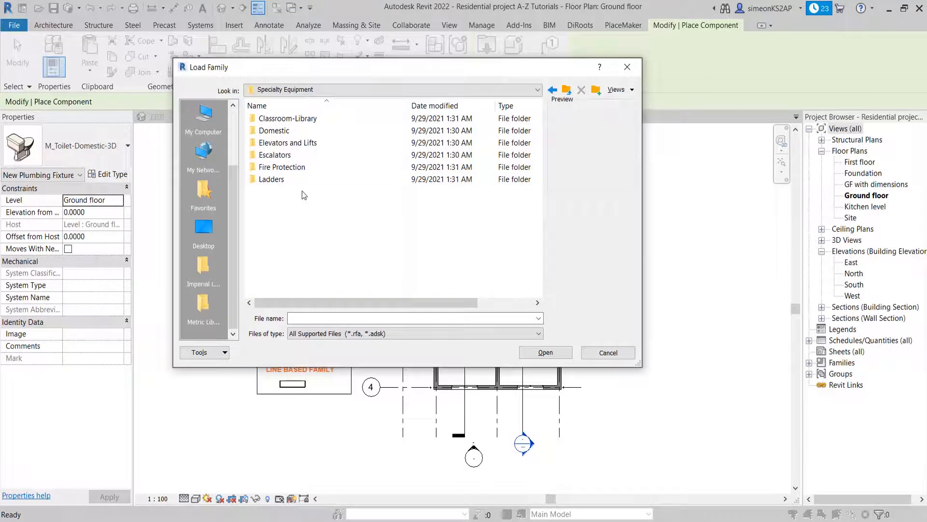
double_click(296, 130)
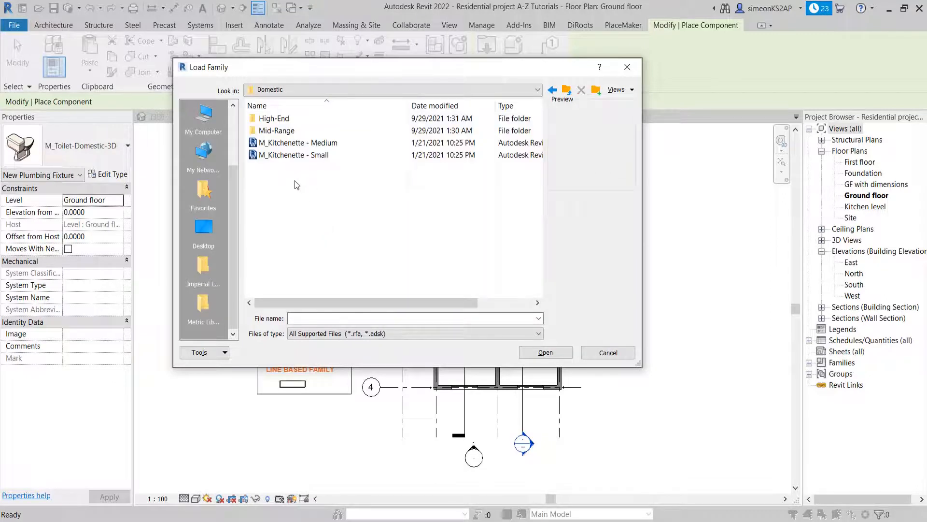
Step: Preview the two kitchenette families and load M_Kitchenette - Small, overwriting the existing shared sub-component family with its version
click(297, 143)
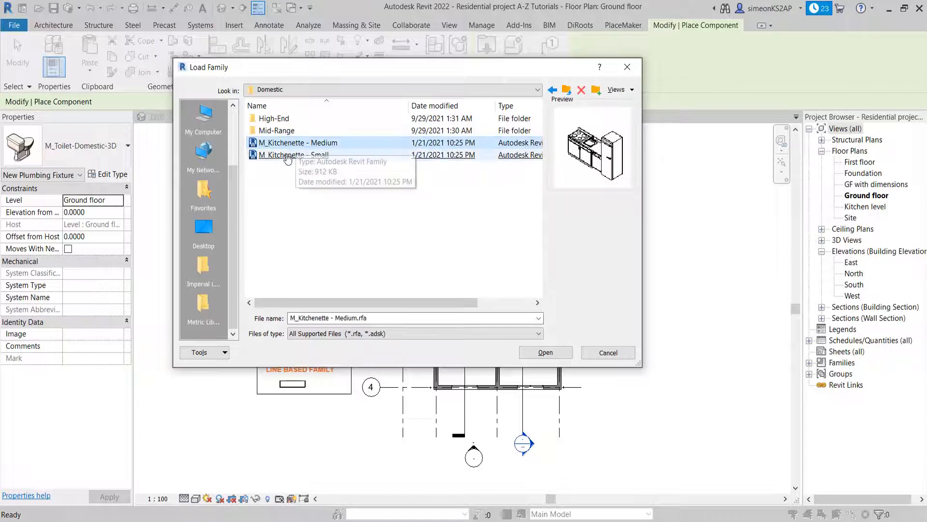
click(287, 155)
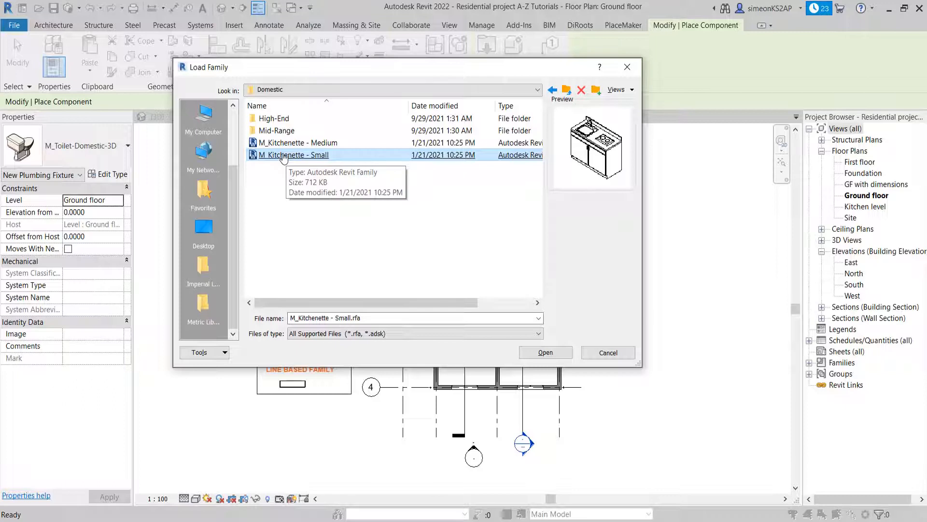
double_click(284, 156)
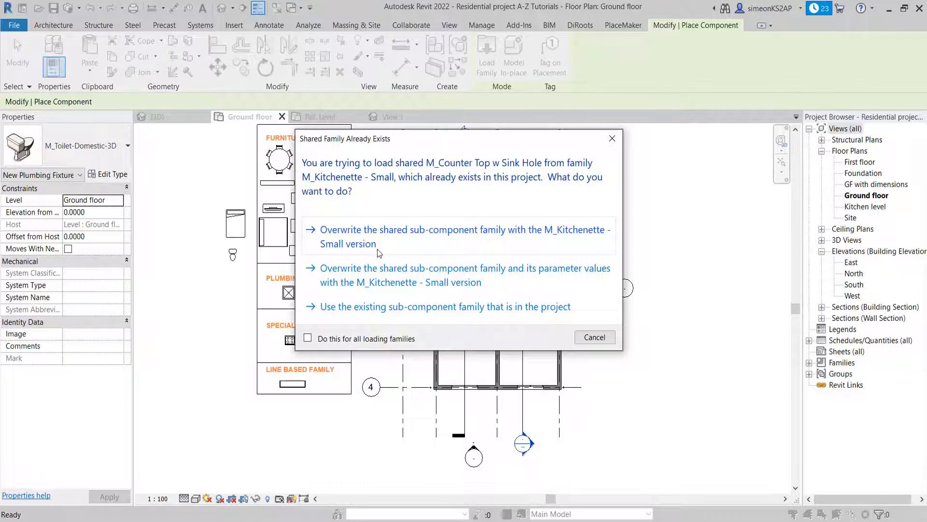
click(352, 236)
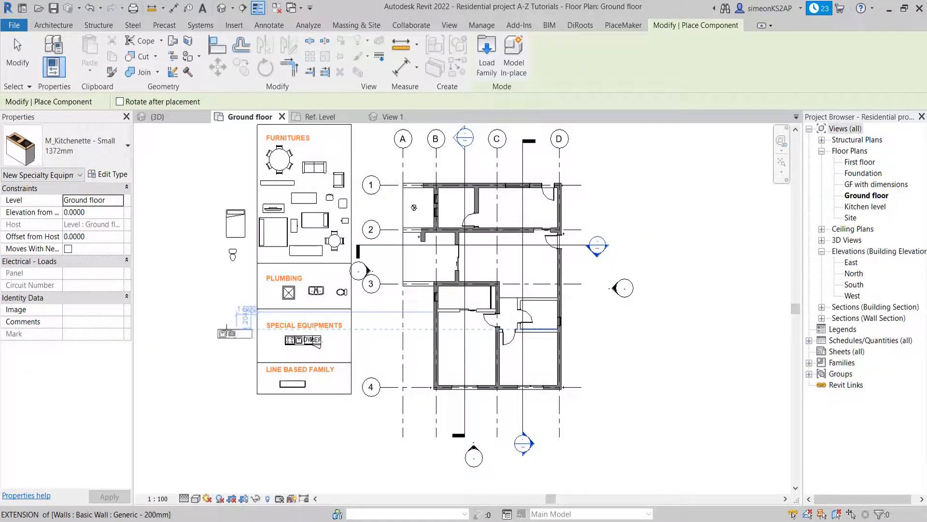
Step: Place one 1372 mm small kitchenette outside the box, beside the Special Equipments section, and end component placement
scroll(211, 321, up, 2)
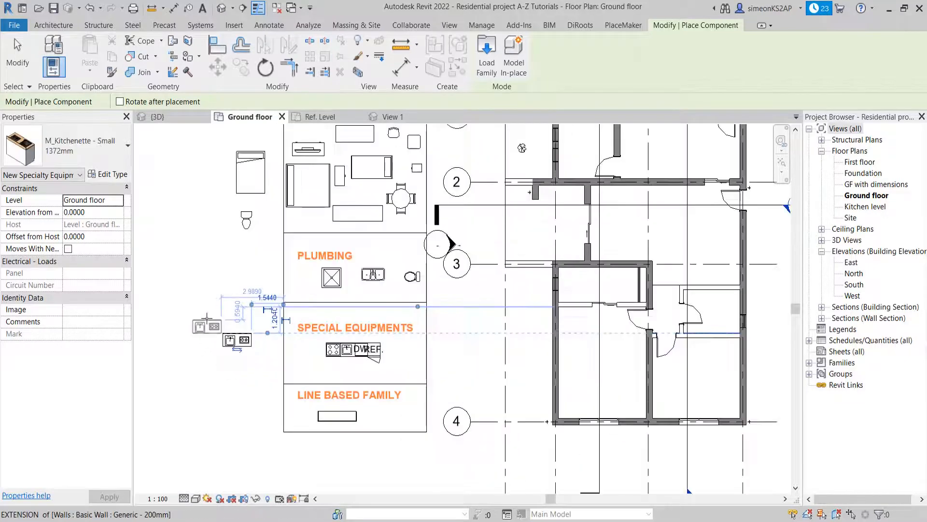
right_click(221, 316)
key(Escape)
scroll(242, 336, up, 1)
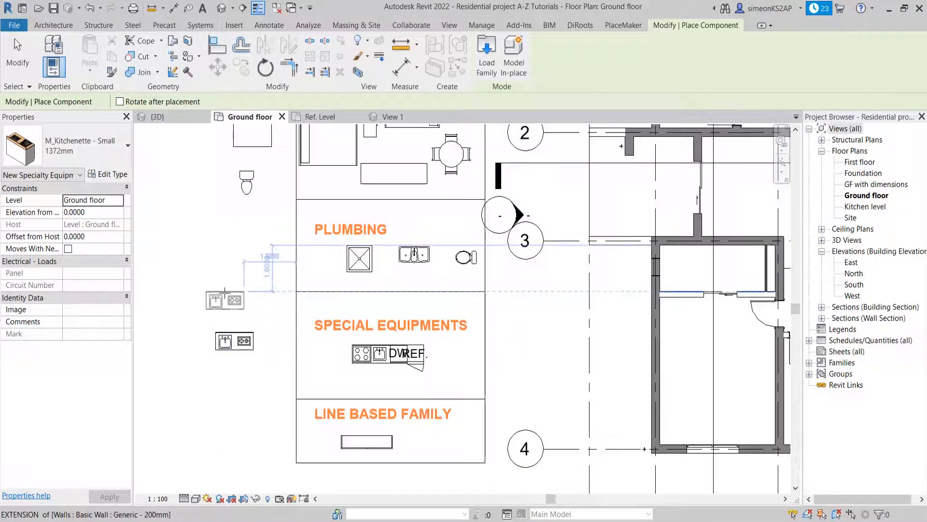
right_click(239, 297)
click(239, 296)
middle_drag(267, 352, 302, 327)
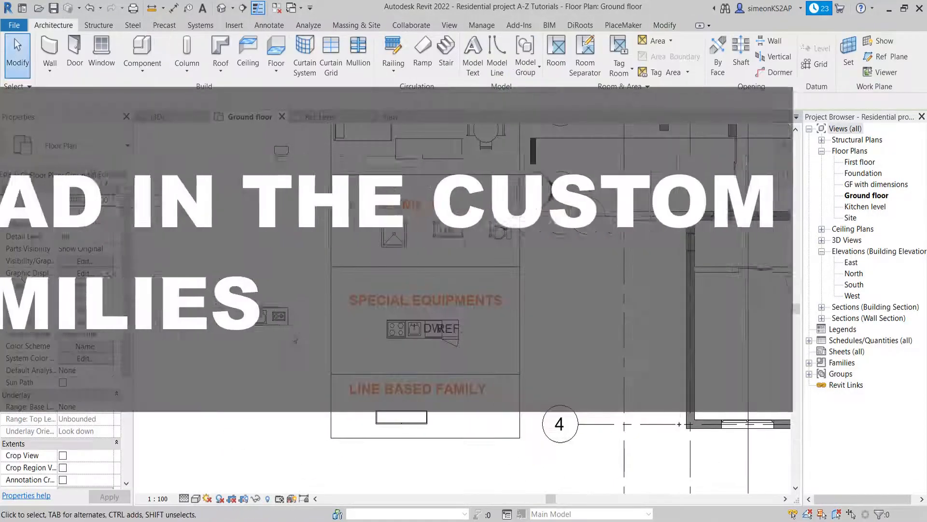
Step: Review the HDS-WORDROBE family in its Ref. Level plan and 3D View 1, and load it into the residential project
scroll(292, 360, down, 2)
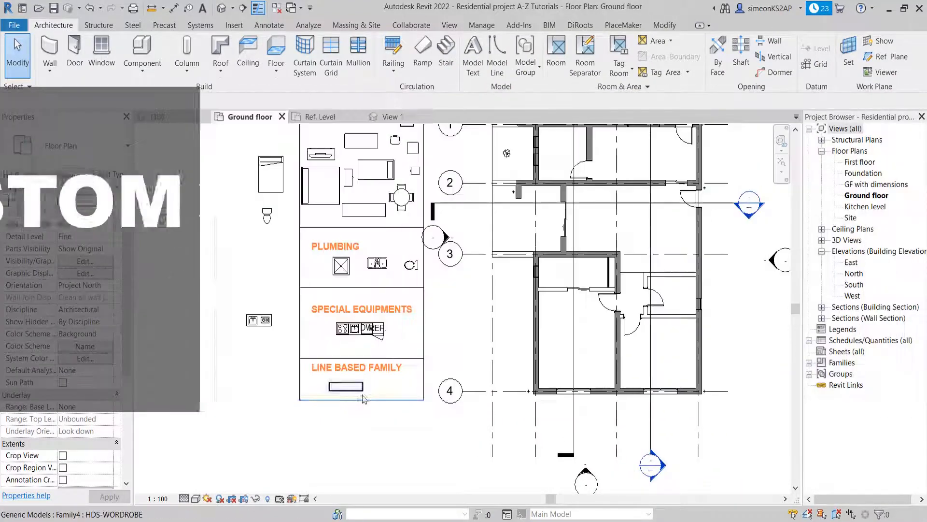
middle_drag(369, 424, 346, 424)
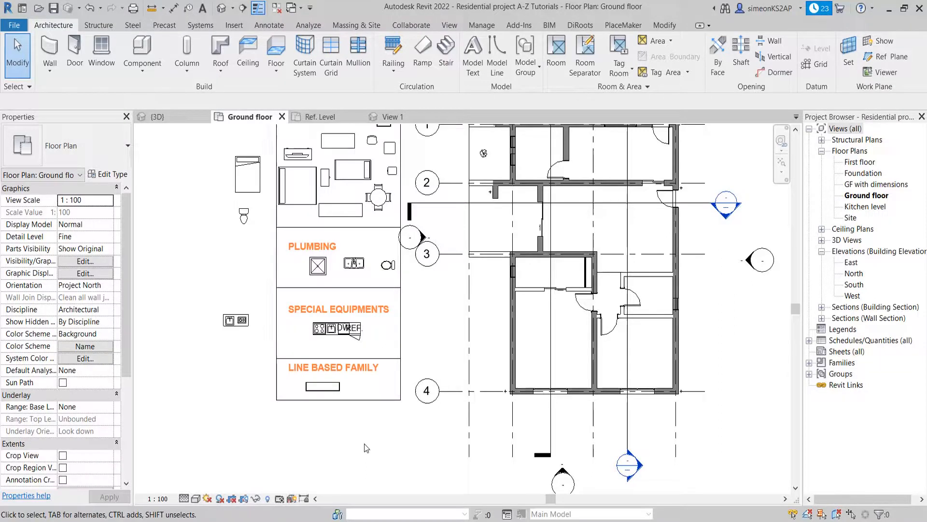
click(333, 117)
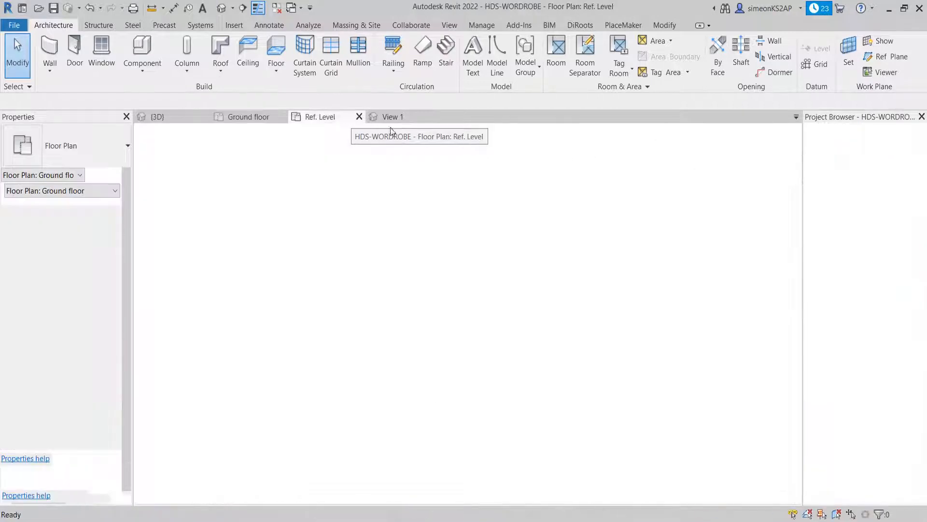
middle_drag(478, 302, 404, 269)
scroll(380, 268, up, 1)
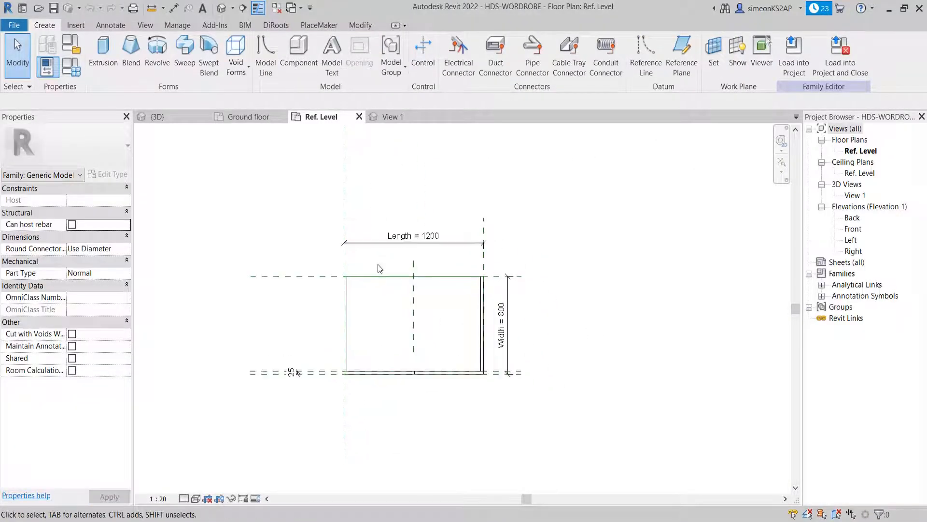
click(395, 117)
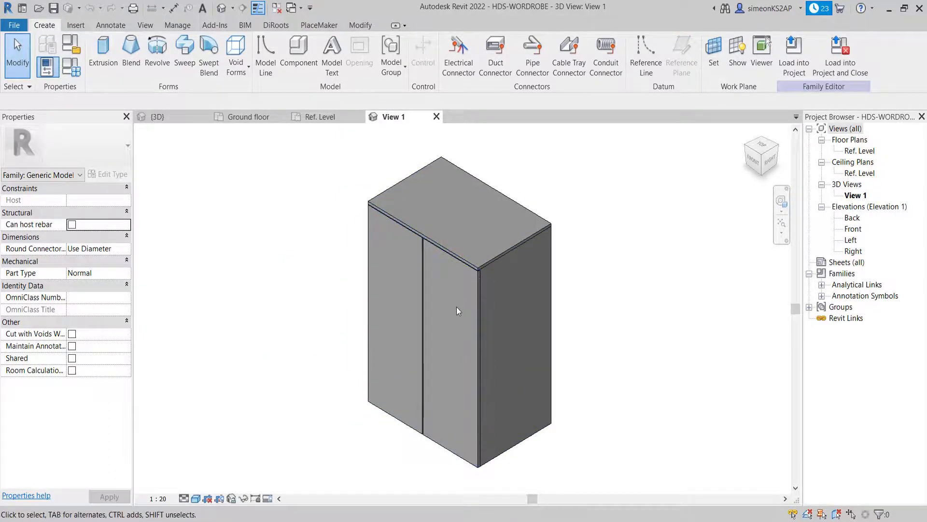
click(367, 27)
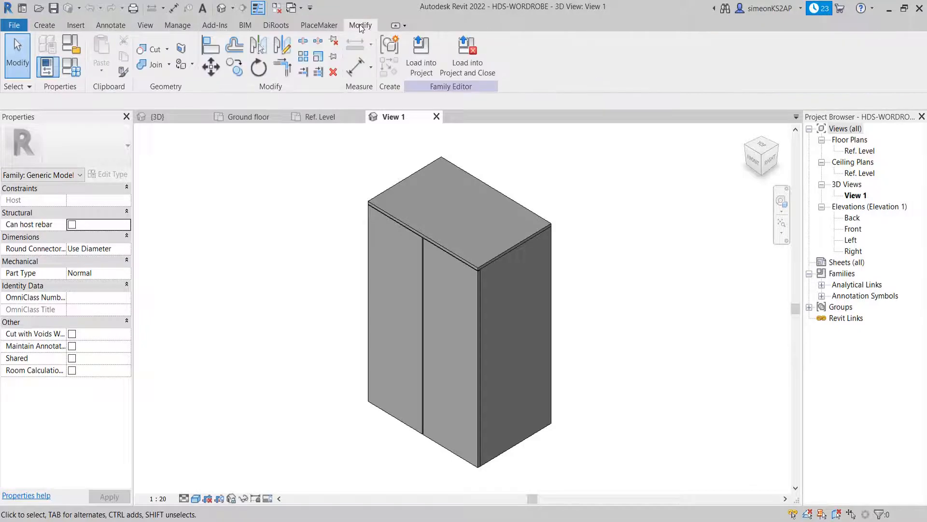
click(421, 53)
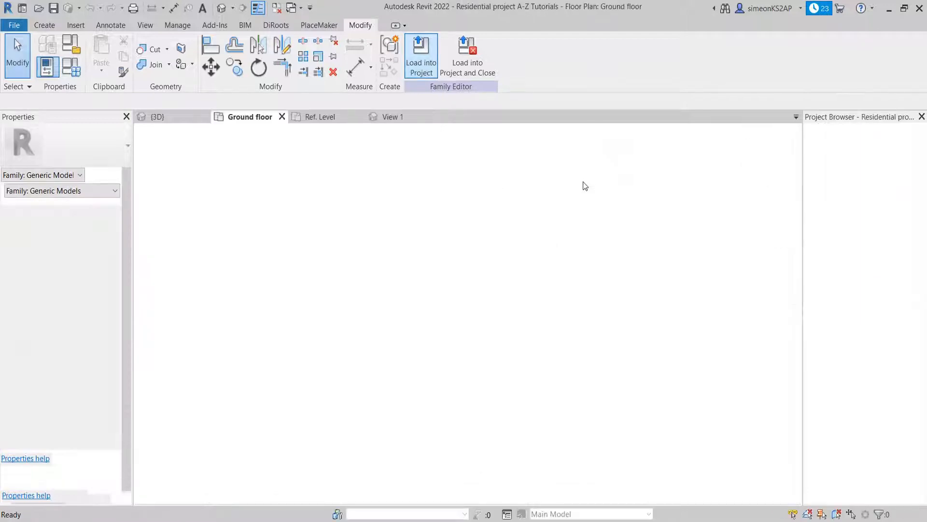
Step: Delete the sample bed and toilet placed outside the furniture box on the ground floor plan
scroll(356, 318, down, 1)
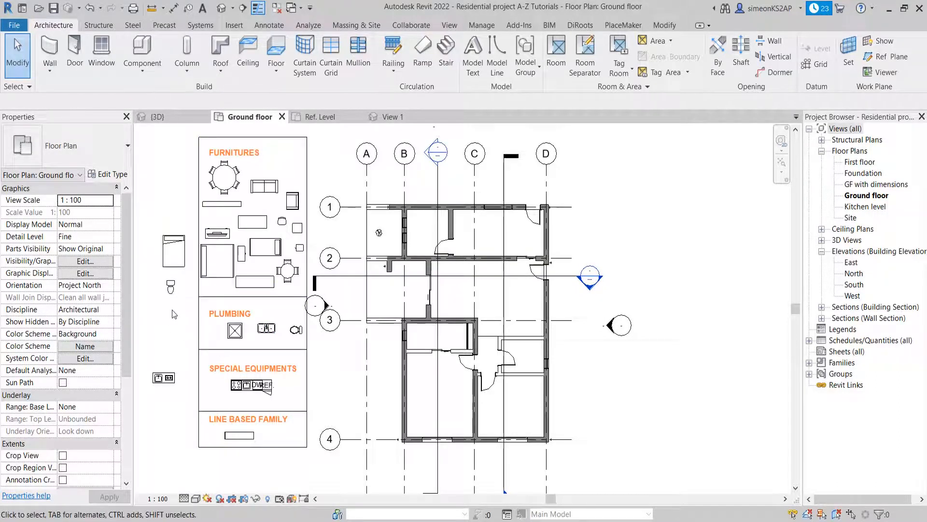
drag(155, 221, 192, 317)
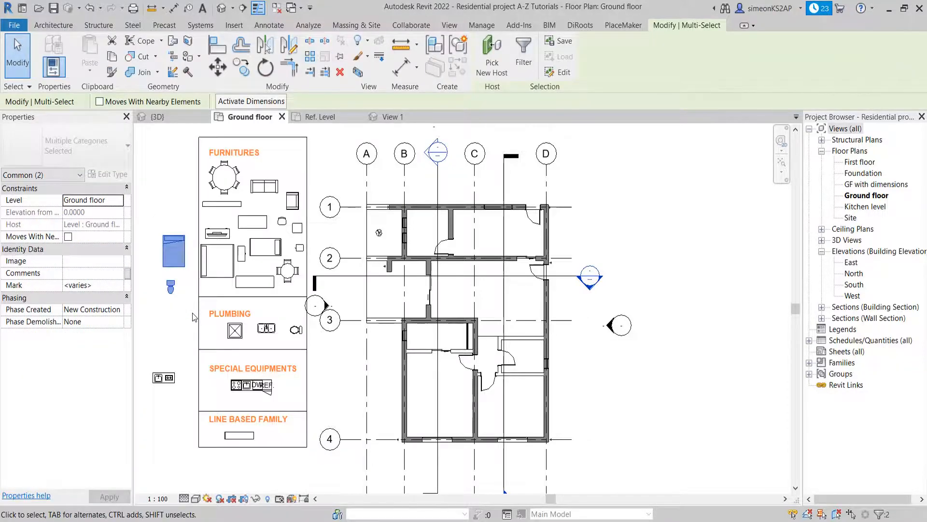
key(Delete)
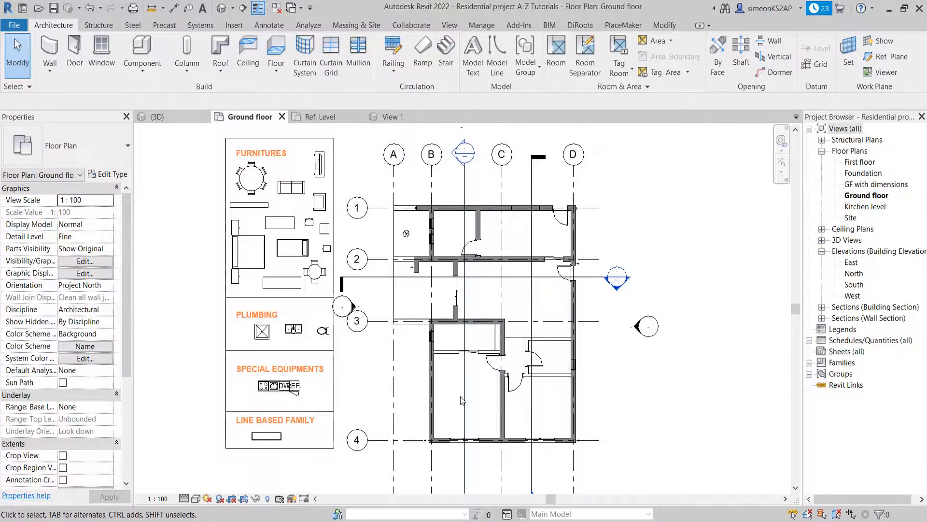
Step: Move the king bed and its two side cabinets from the Furnitures box into the bedroom between grids B-C and 3-4
middle_drag(472, 401, 469, 398)
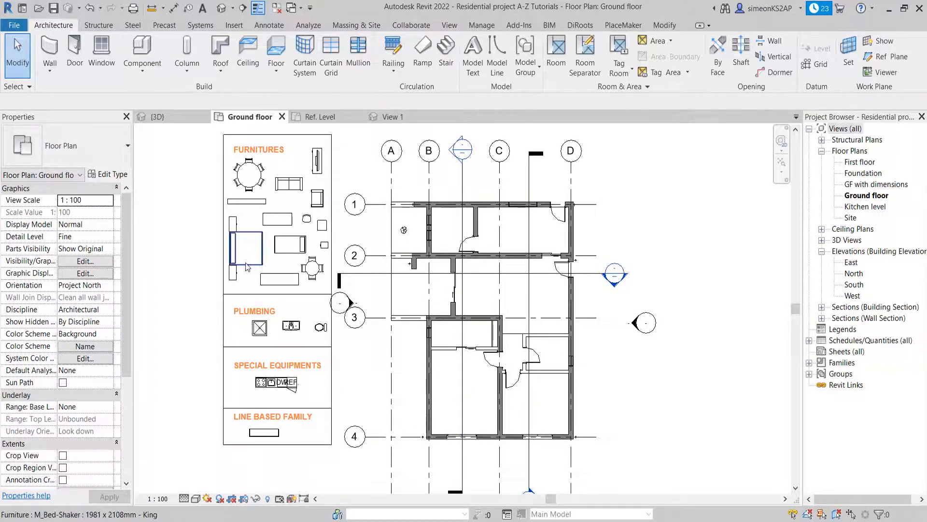
scroll(247, 267, up, 1)
scroll(530, 399, down, 1)
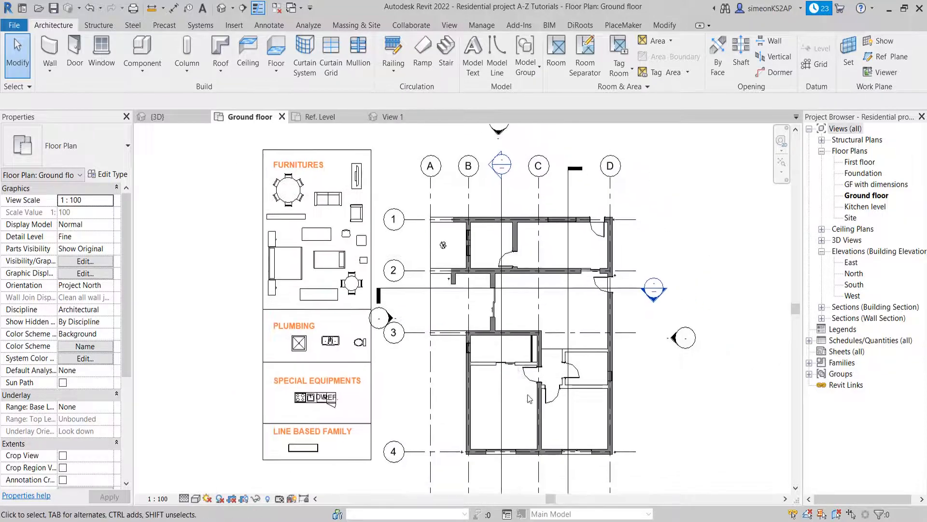
click(289, 282)
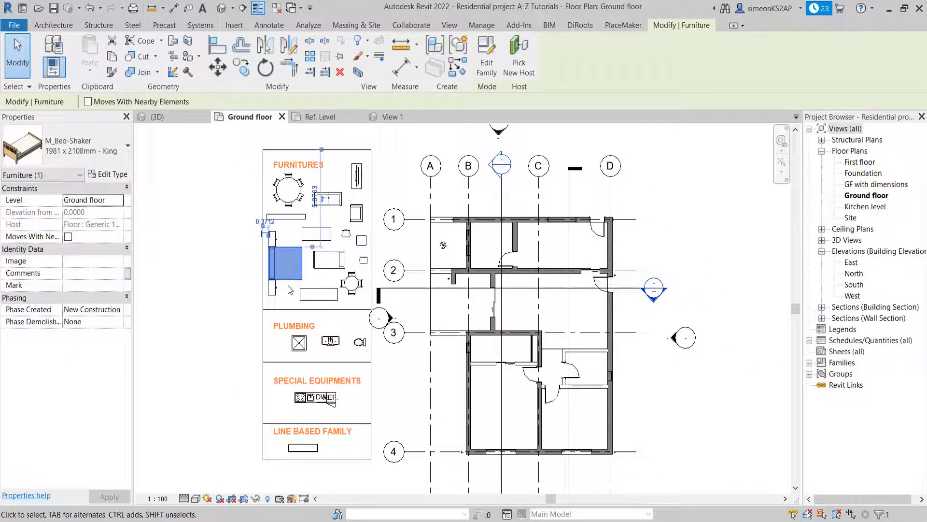
ctrl+click(273, 287)
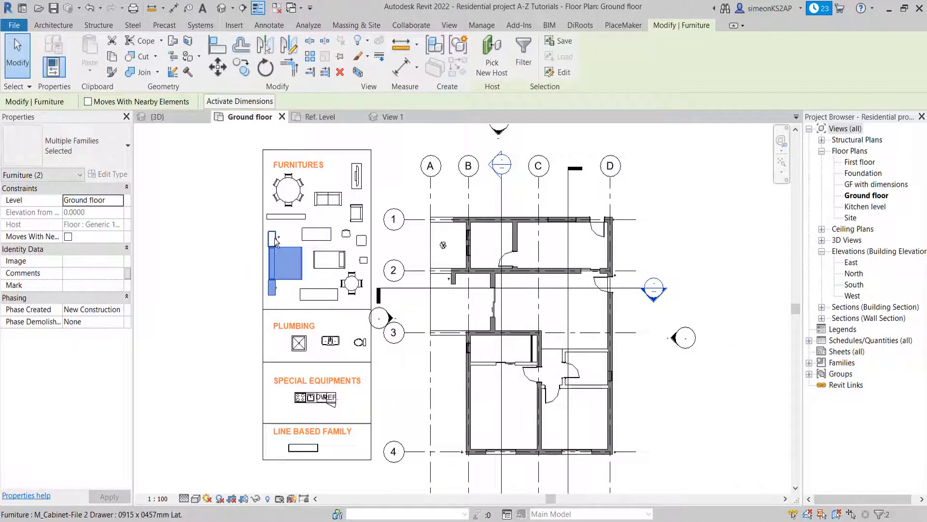
ctrl+click(273, 240)
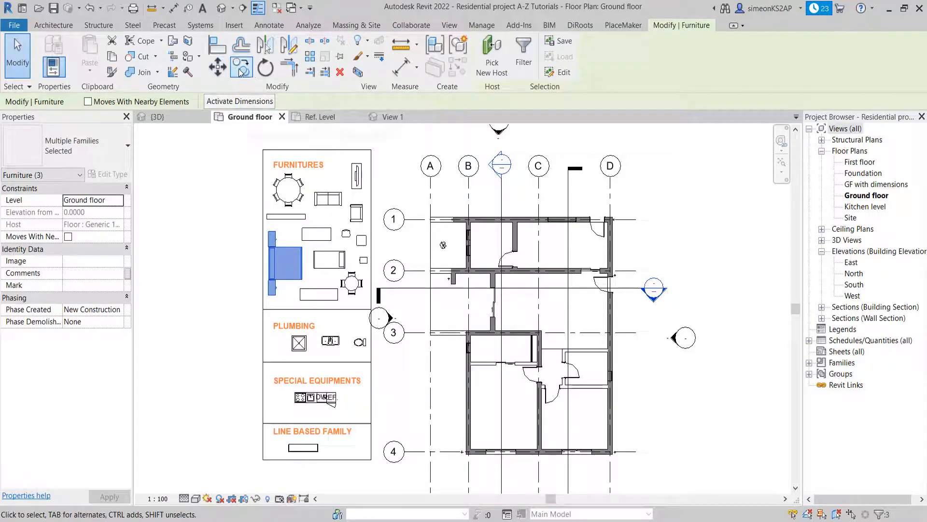
click(243, 74)
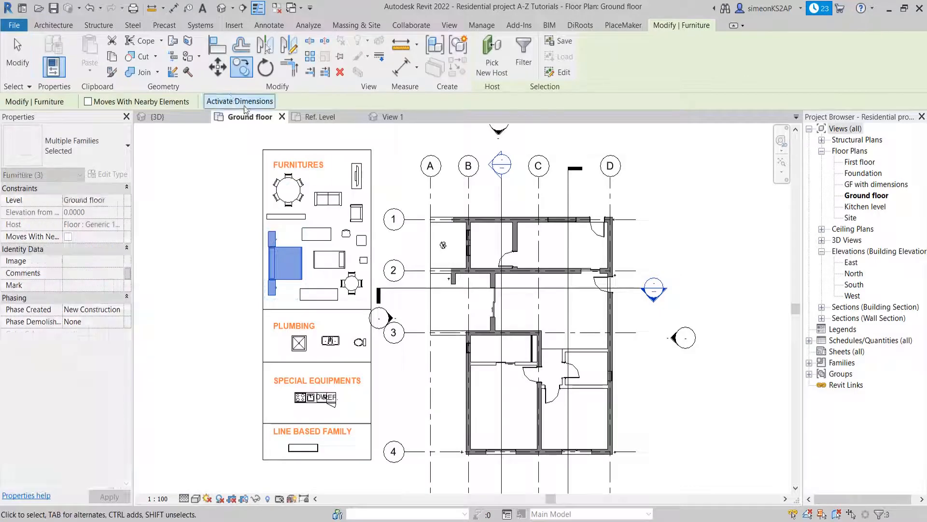
click(218, 67)
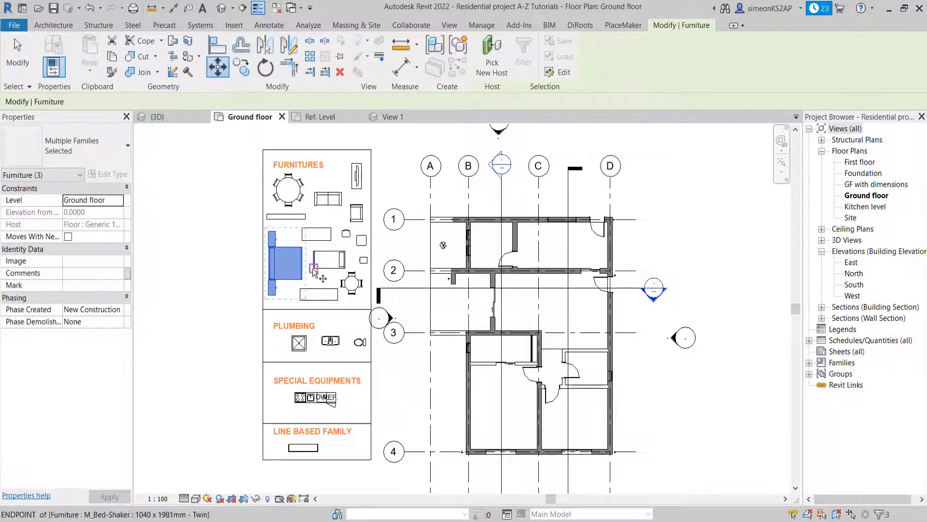
click(269, 264)
scroll(382, 290, up, 3)
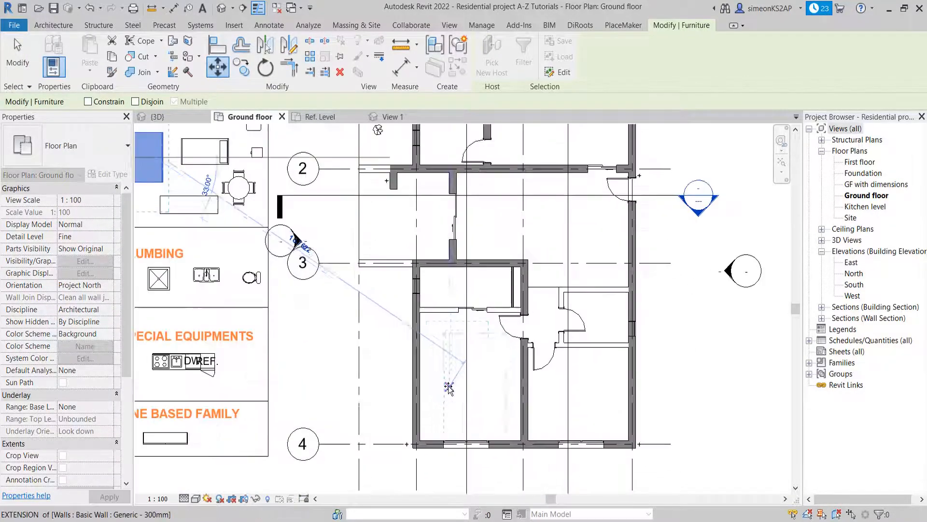
click(432, 375)
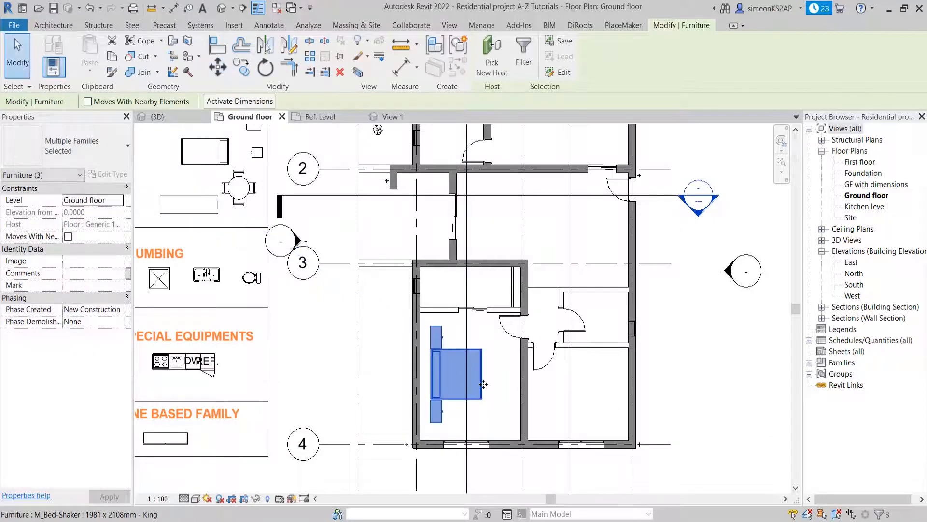
Step: Nudge the king bed and its side cabinets toward the bedroom wall on grid B
key(Left)
key(Left)
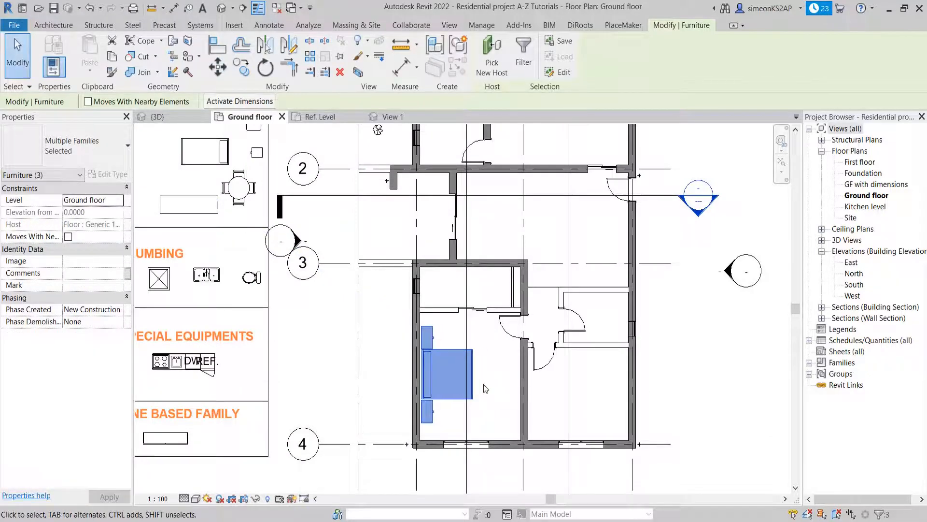
key(Up)
key(Down)
click(492, 365)
scroll(391, 305, down, 4)
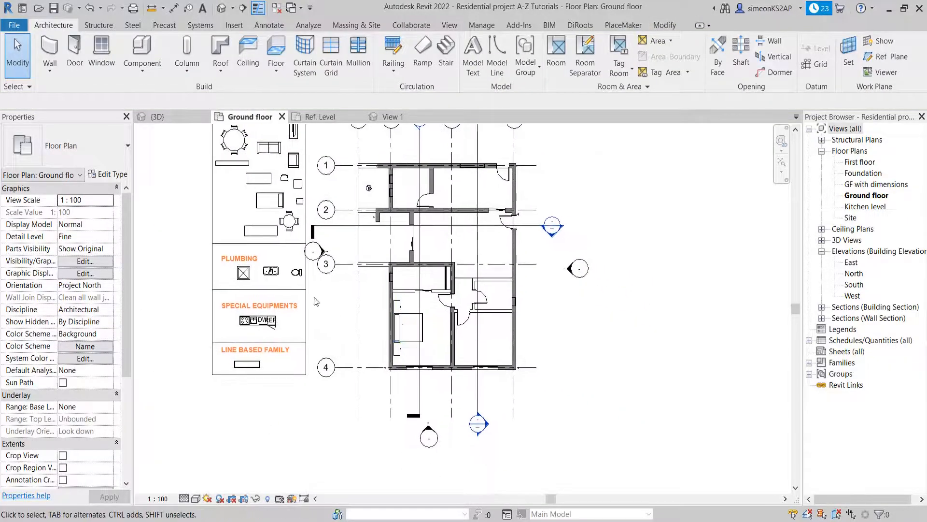
scroll(285, 179, up, 1)
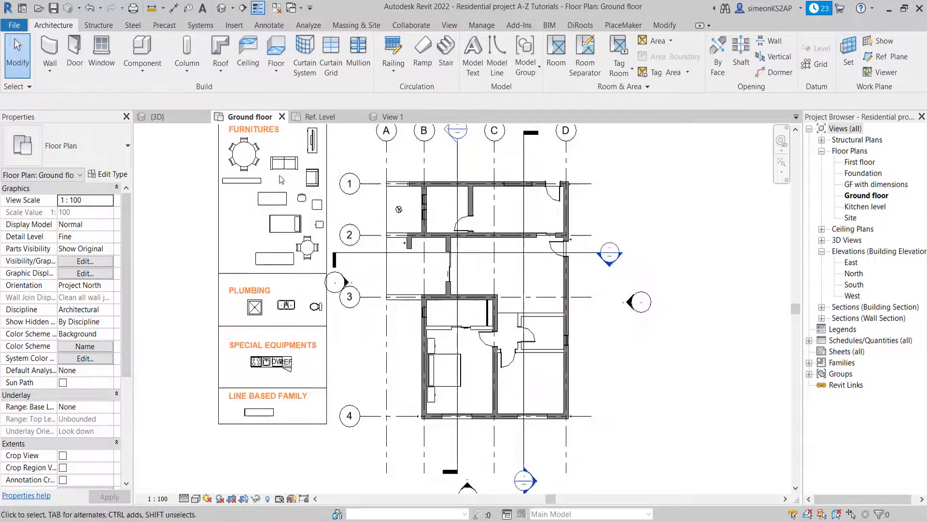
click(312, 152)
scroll(307, 140, up, 3)
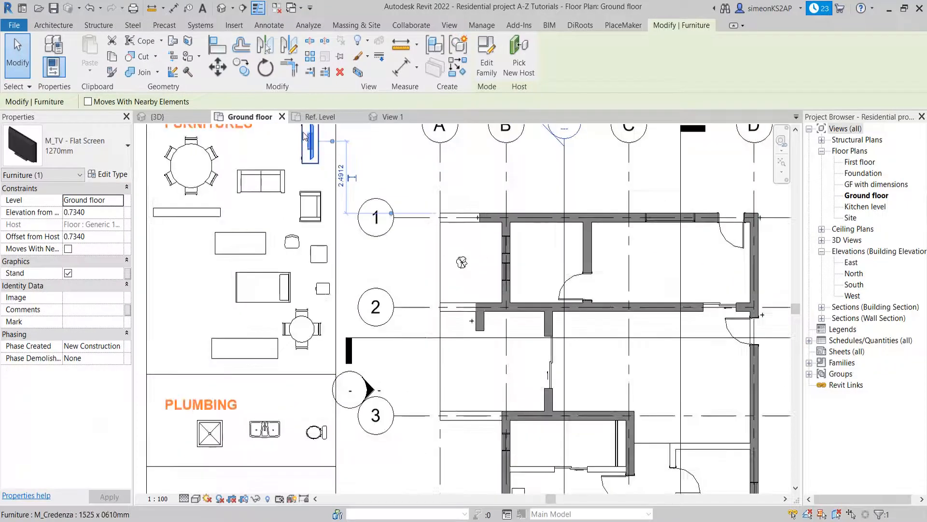
click(304, 142)
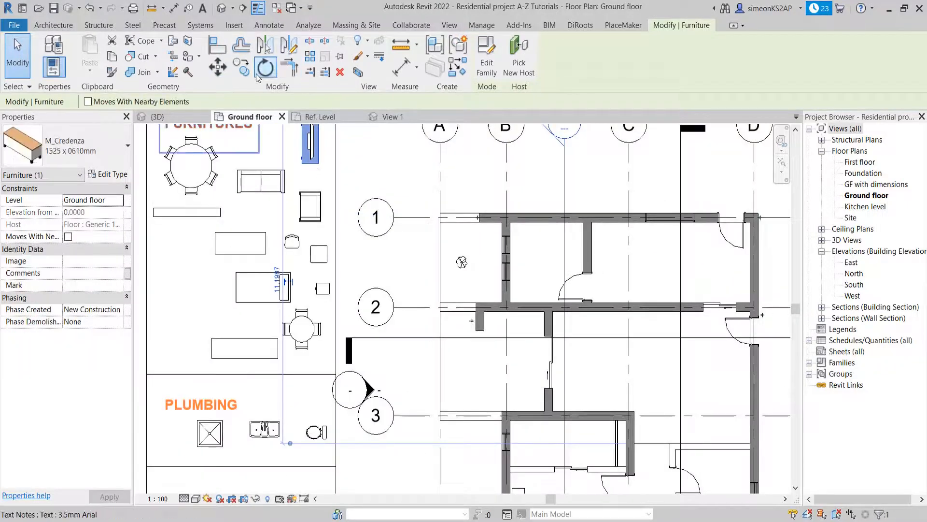
click(218, 67)
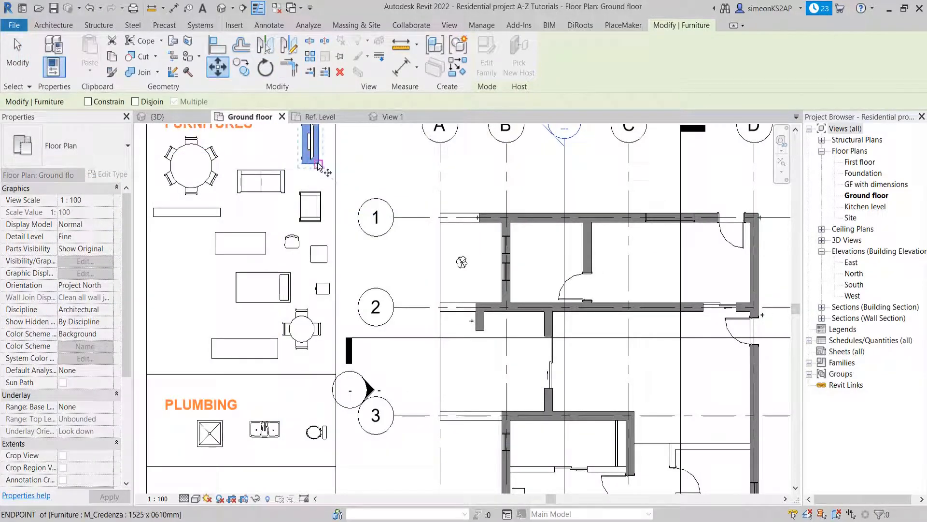
click(318, 164)
scroll(425, 276, down, 2)
key(Escape)
Step: Move the credenza and flat-screen TV together from the Furnitures box into the bedroom, against the grid C wall facing the bed
scroll(354, 182, up, 1)
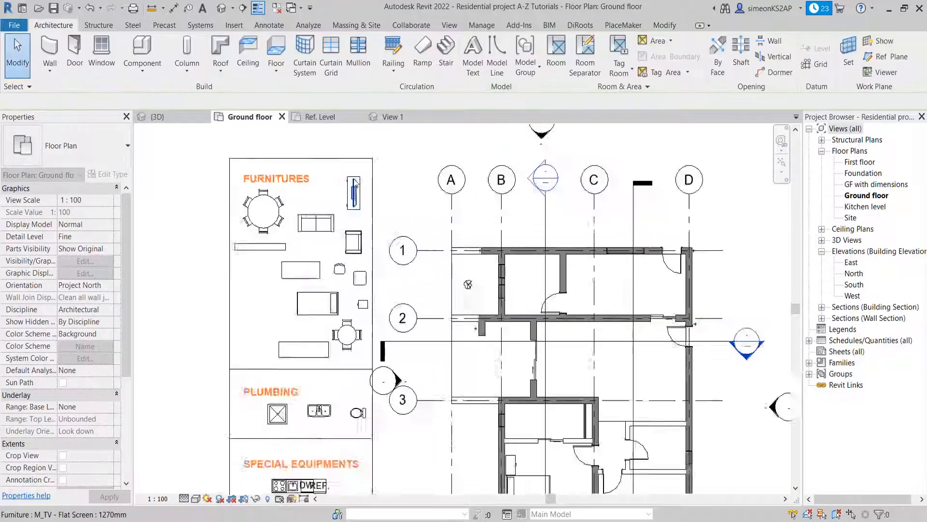
scroll(355, 186, up, 1)
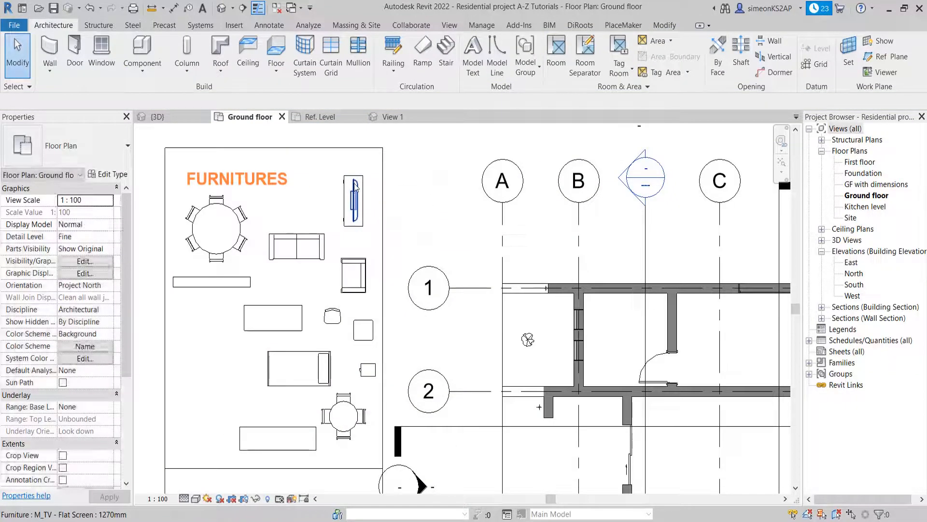
click(373, 241)
click(219, 66)
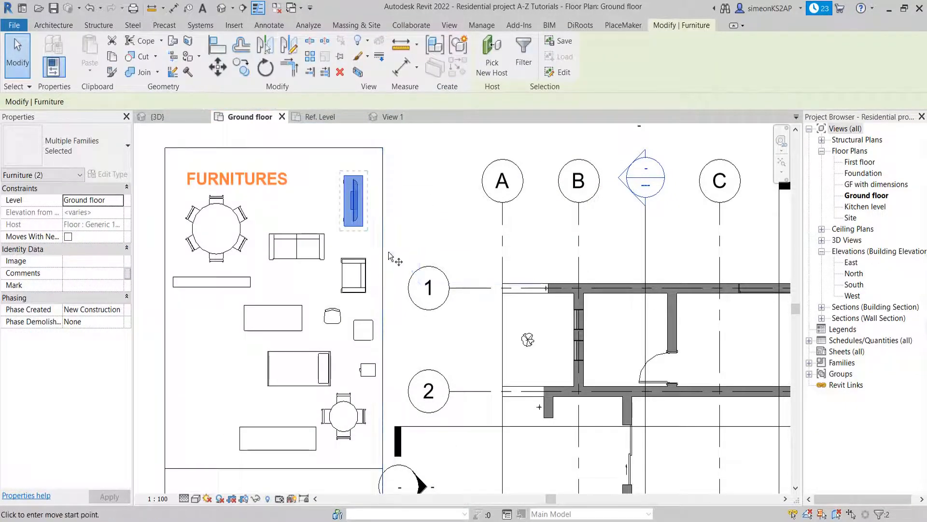
click(389, 193)
scroll(394, 314, down, 2)
middle_drag(394, 311, 359, 253)
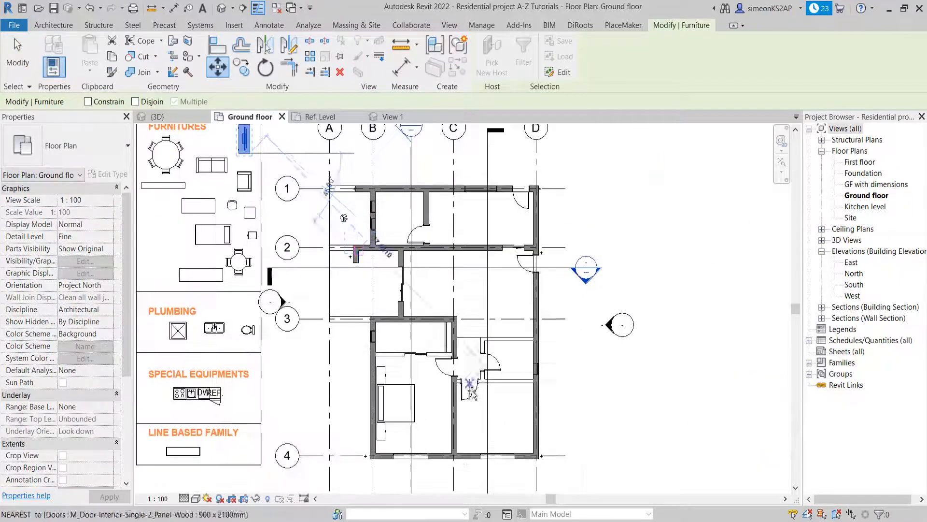
scroll(458, 391, up, 2)
middle_drag(452, 405, 445, 331)
scroll(438, 329, up, 2)
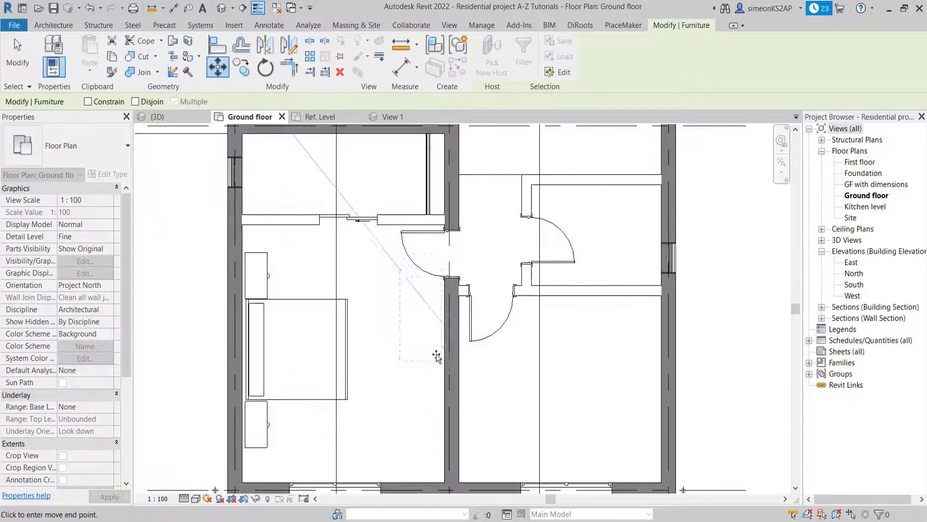
click(436, 366)
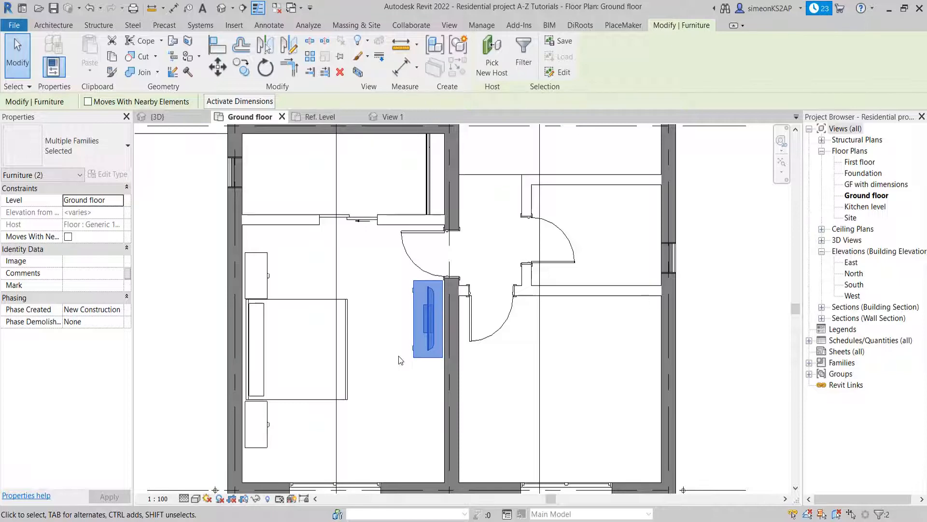
click(381, 300)
Step: Create a similar HDS-WORDROBE instance about 2.5 m long, running from the credenza's lower front corner to the bedroom's grid 4 wall
scroll(381, 300, down, 3)
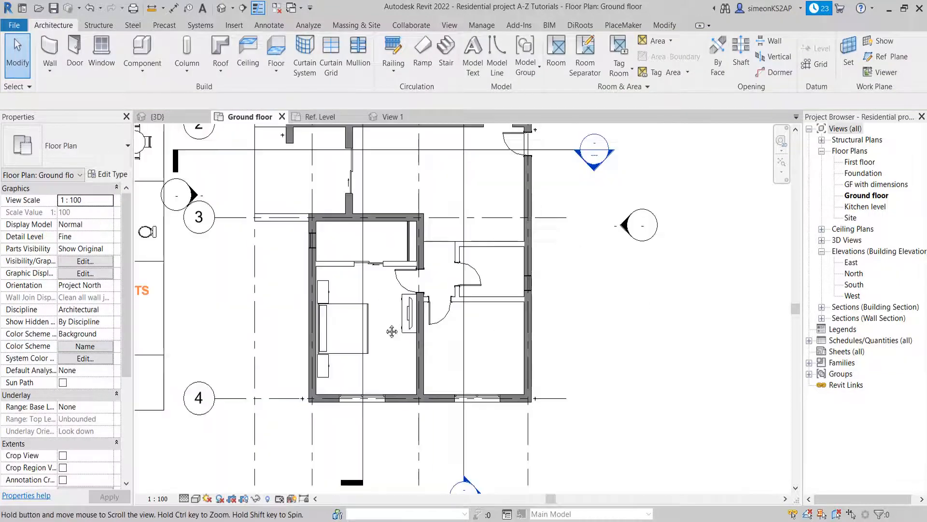
middle_drag(183, 346, 294, 340)
scroll(292, 341, down, 2)
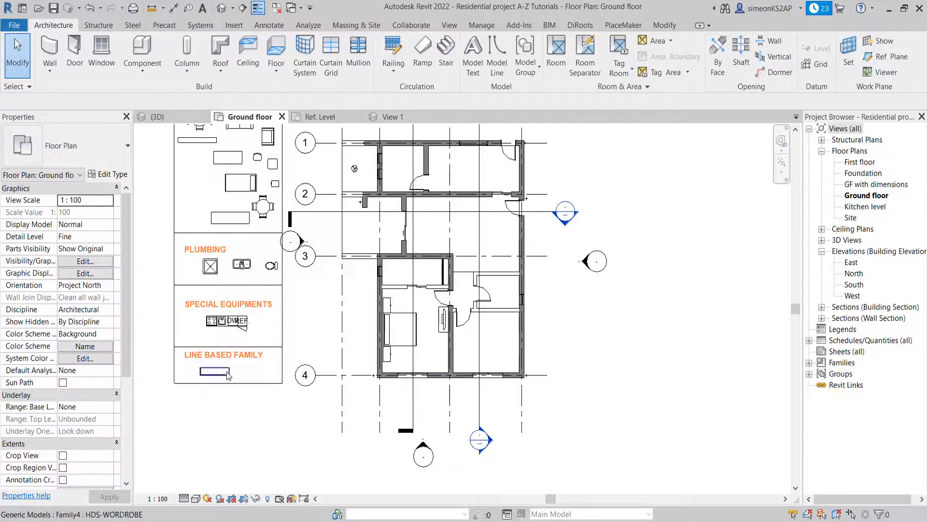
click(227, 371)
right_click(314, 329)
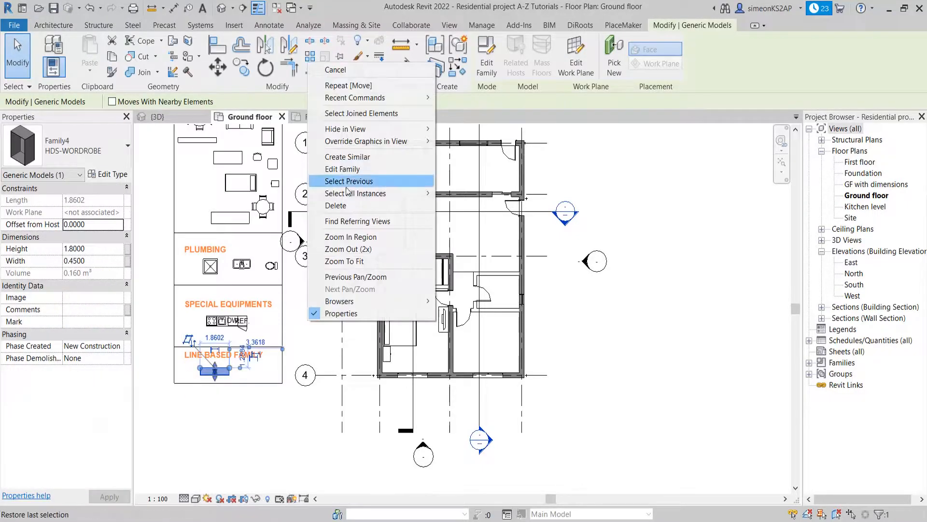
click(346, 156)
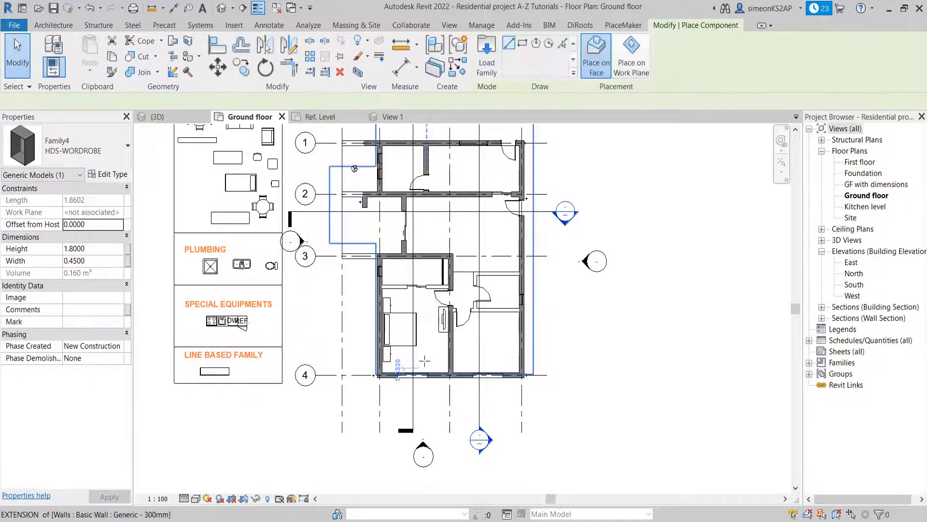
scroll(435, 309, up, 3)
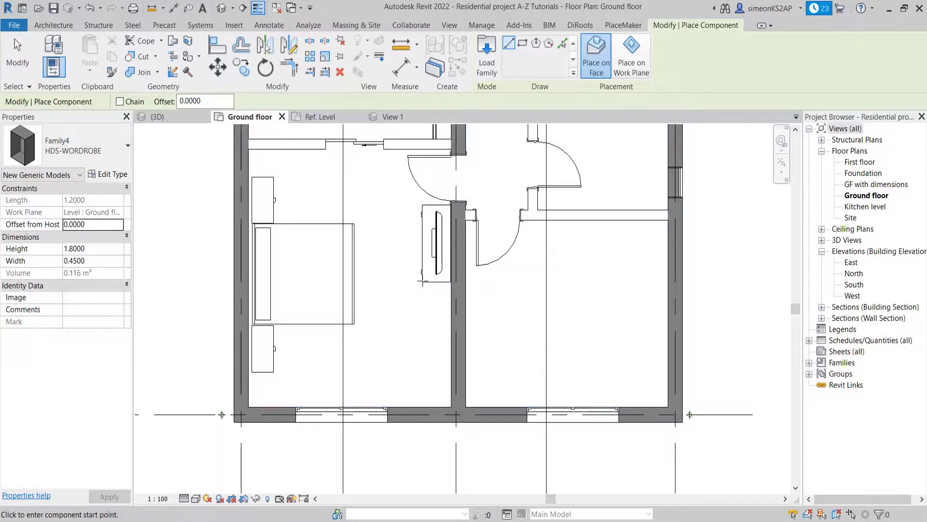
click(423, 280)
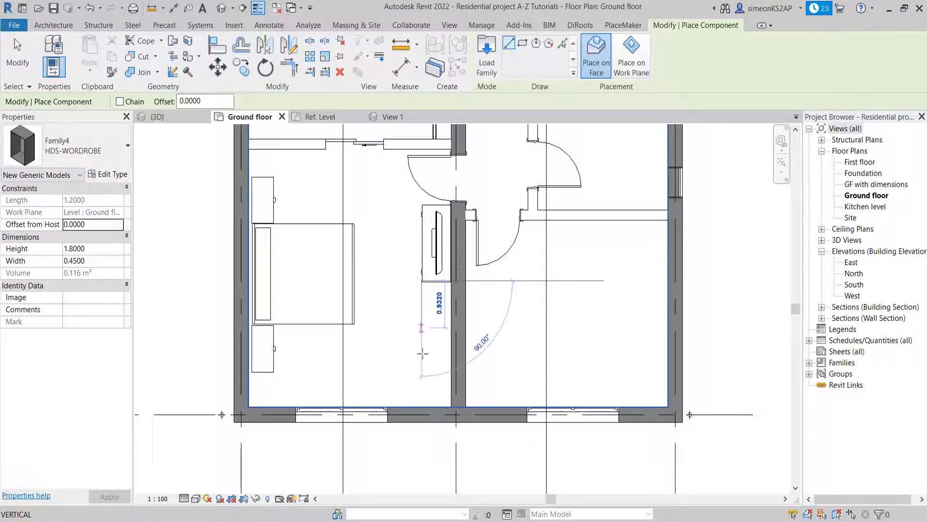
click(421, 404)
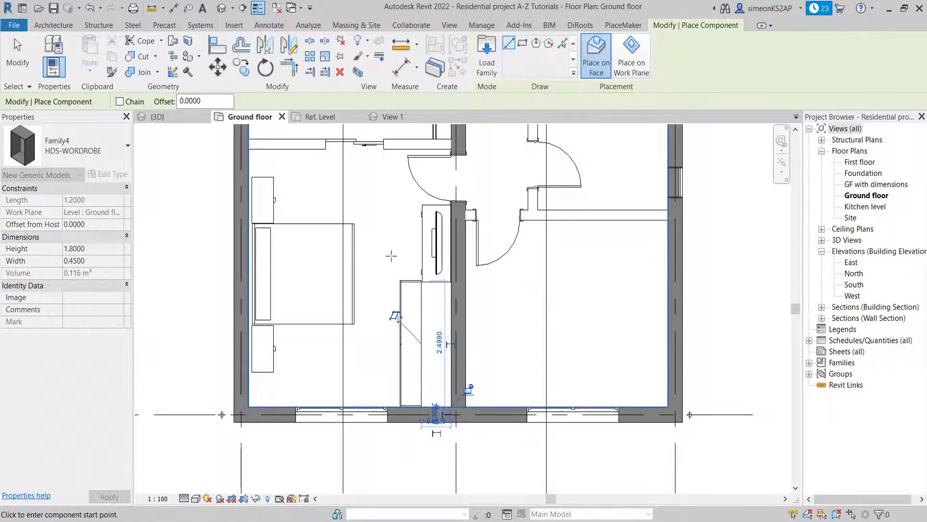
right_click(393, 254)
click(414, 263)
scroll(410, 300, up, 2)
right_click(377, 238)
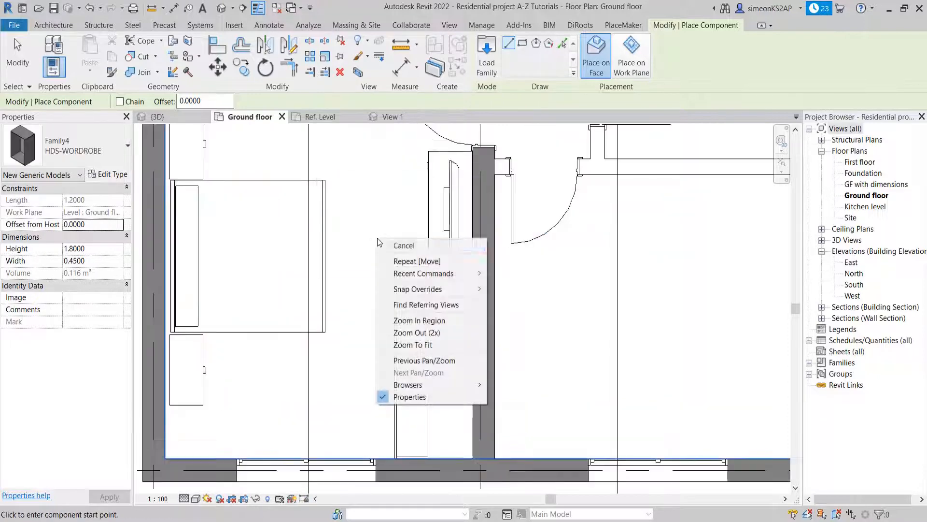
click(386, 245)
Step: Nudge the new bedroom wardrobe sideways until its back sits against the wall on grid C
click(406, 269)
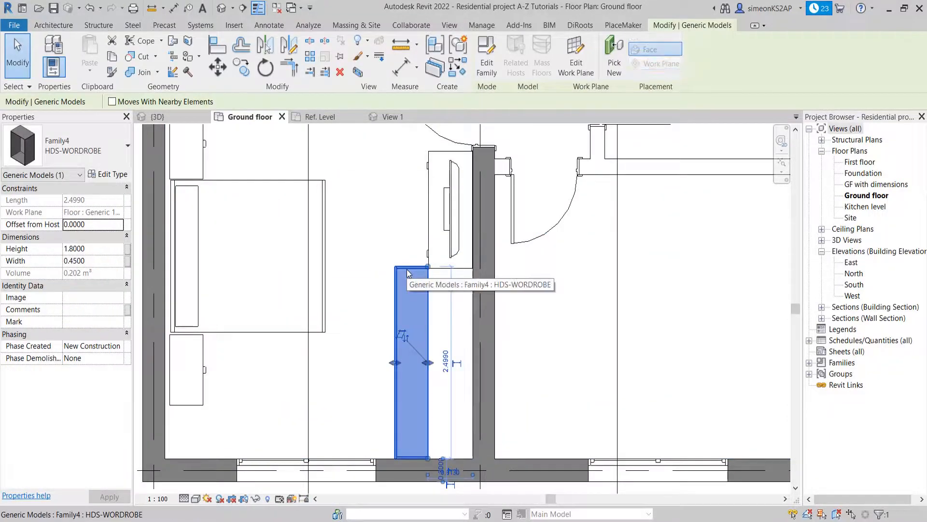
key(Right)
key(Right)
key(Right)
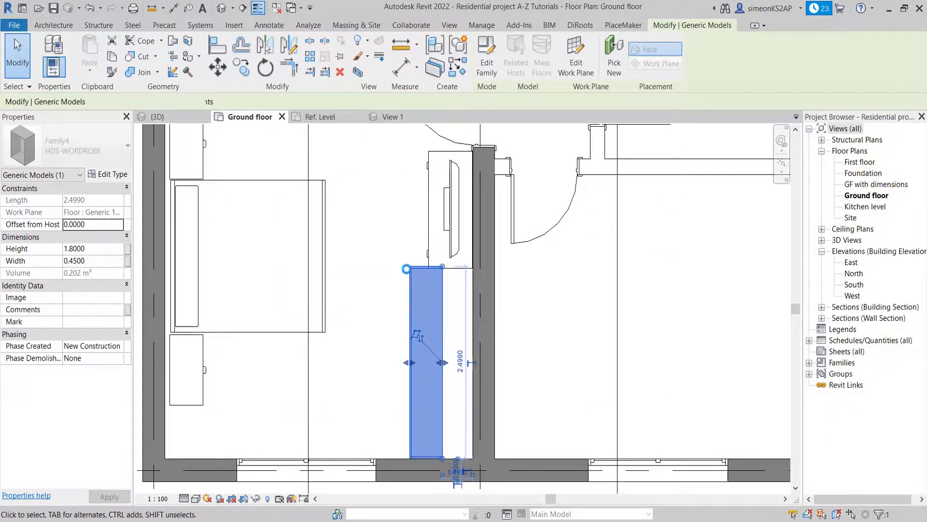
key(Right)
key(Right)
key(Right)
key(Right)
key(Right)
key(Right)
key(Right)
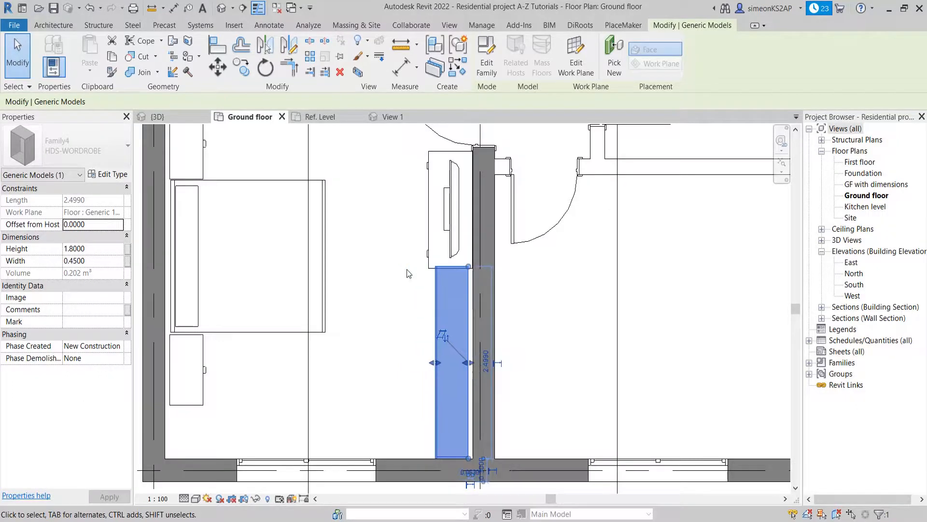
key(Left)
key(Left)
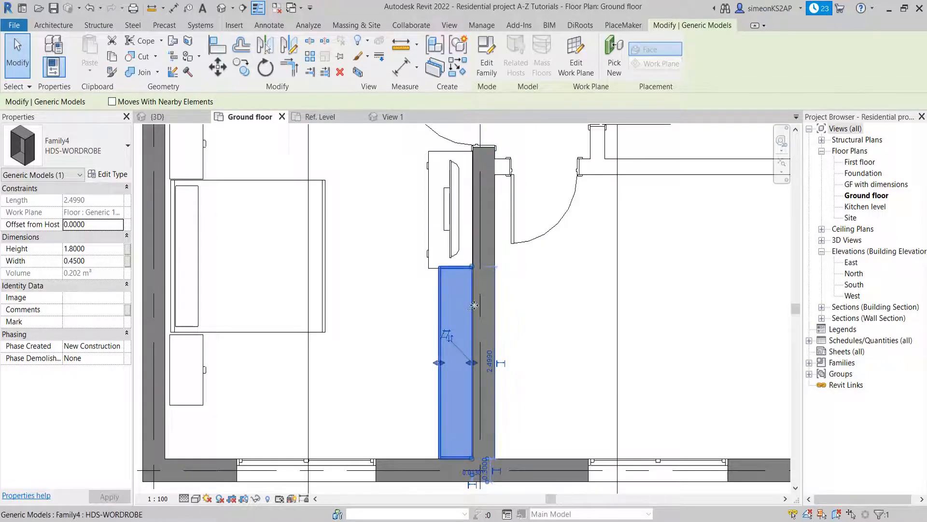
Step: Shorten the wardrobe to about 2.47 m by pulling its upper end back to the credenza's lower edge
scroll(478, 302, up, 2)
scroll(463, 238, up, 3)
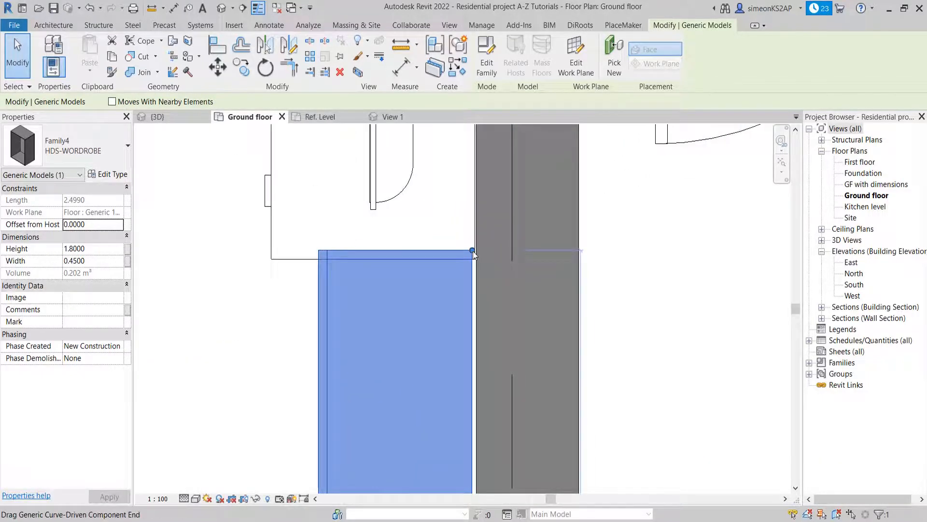
drag(472, 250, 472, 260)
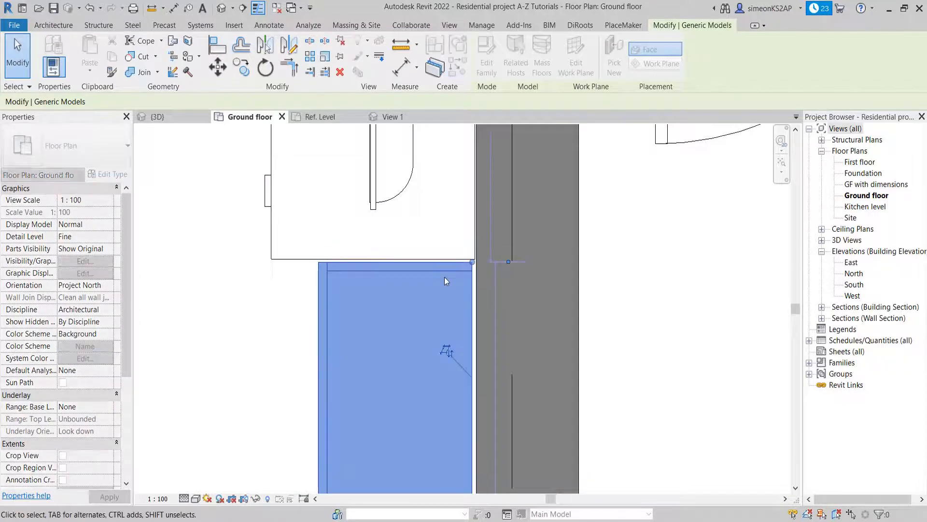
scroll(445, 282, down, 3)
middle_drag(452, 320, 453, 207)
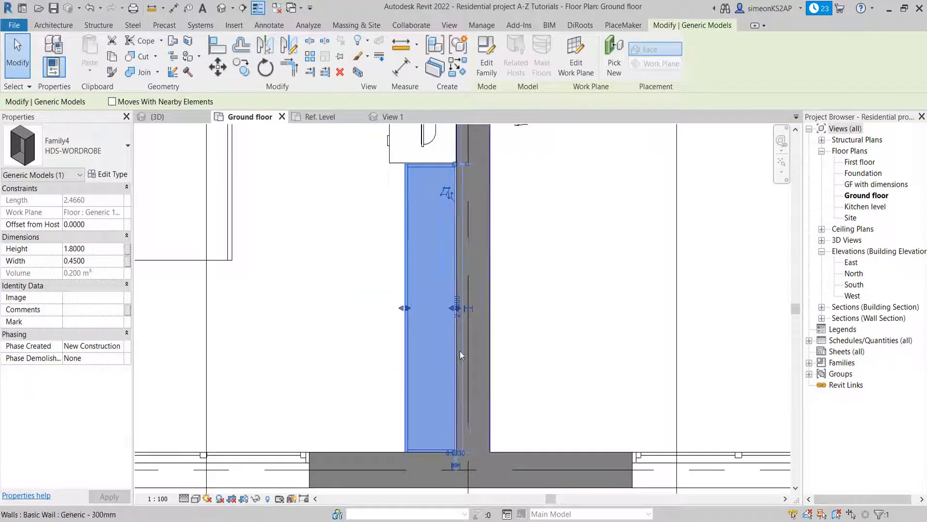
click(544, 265)
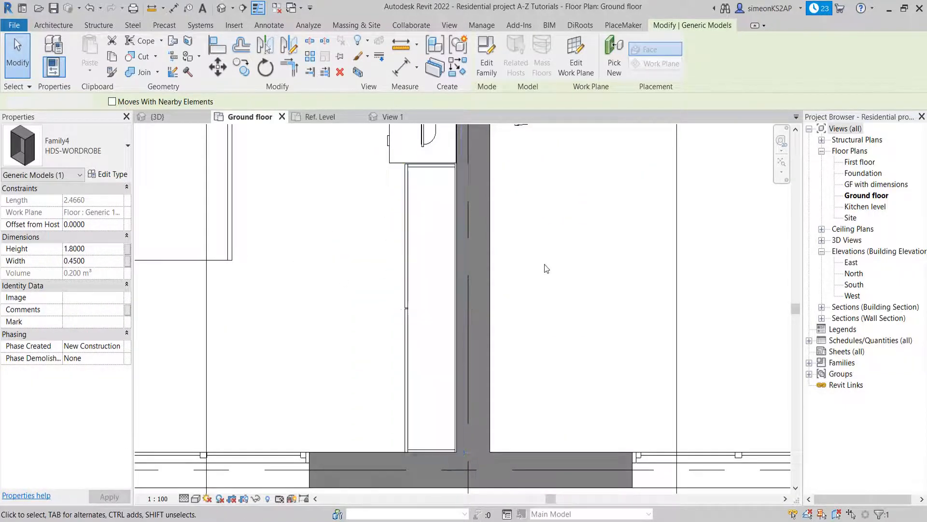
Step: Stretch the wardrobe's width to about 0.6 m so its front lines up with the credenza's front
click(407, 316)
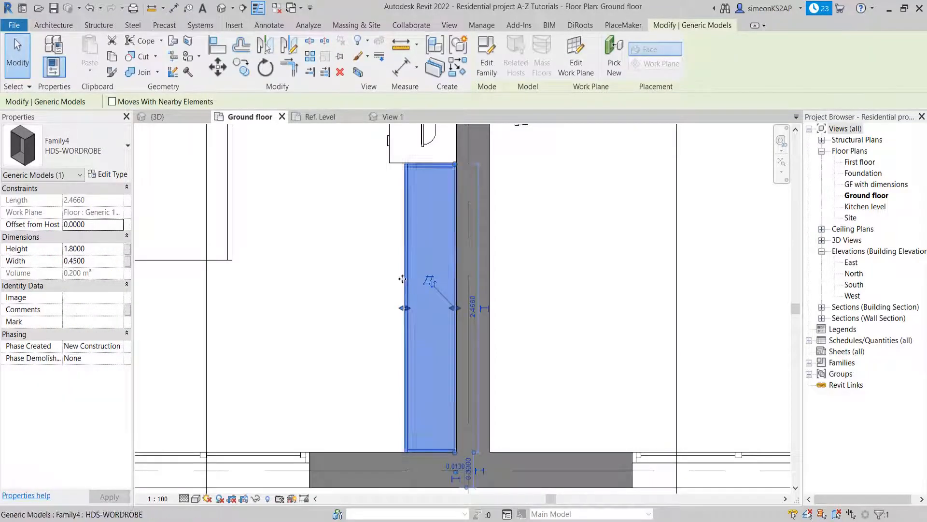
drag(404, 309, 389, 313)
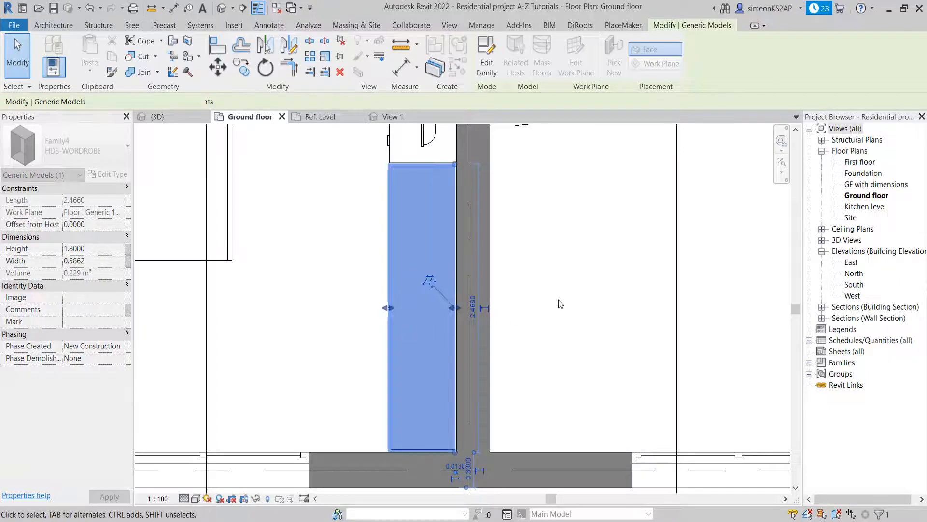
click(558, 300)
scroll(421, 309, down, 3)
scroll(413, 357, down, 2)
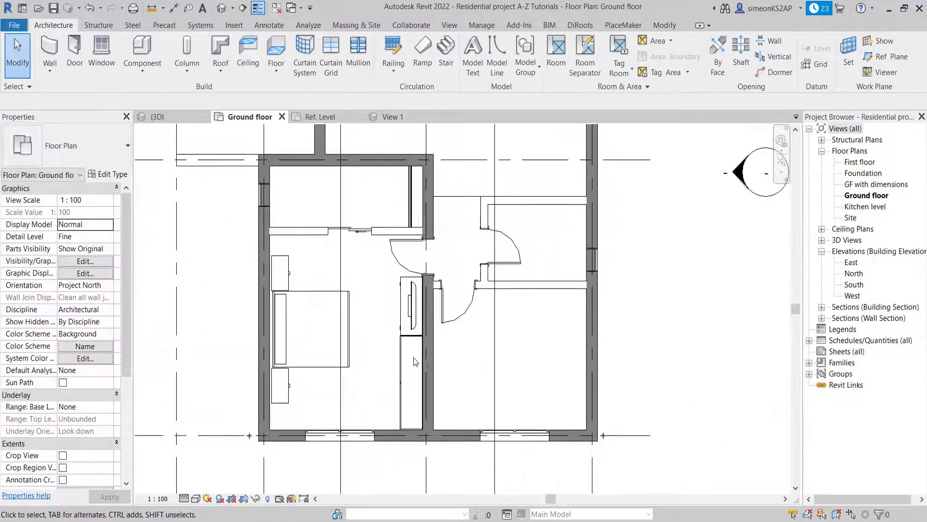
Step: Copy the wardrobe to the other side of the grid C wall, into the adjacent room between grids C and D
scroll(331, 346, up, 4)
click(330, 345)
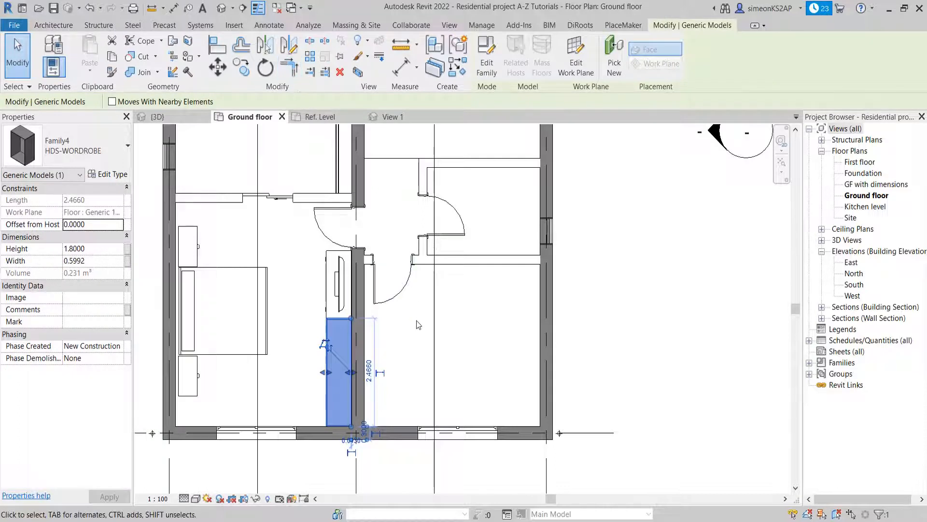
middle_drag(418, 324, 415, 299)
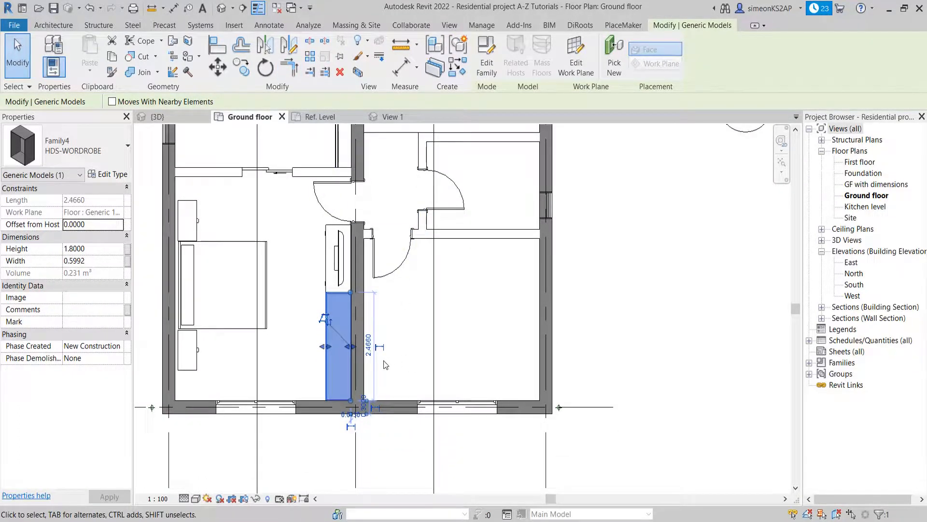
click(243, 67)
scroll(364, 371, up, 2)
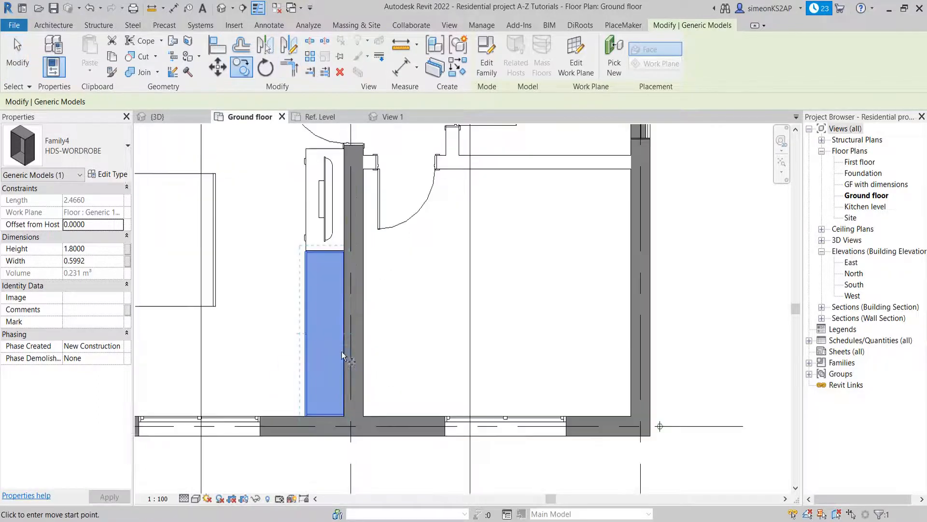
click(306, 332)
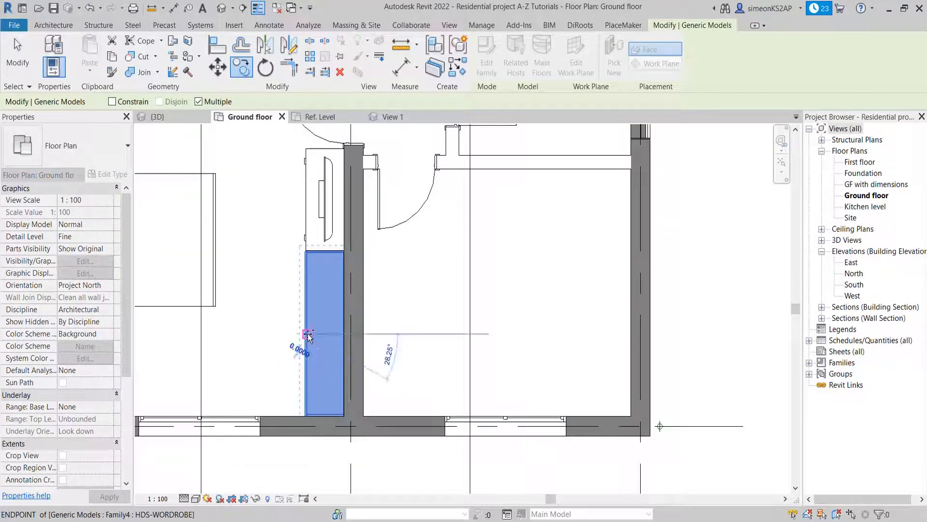
click(363, 334)
scroll(423, 278, down, 2)
key(Escape)
scroll(409, 298, up, 1)
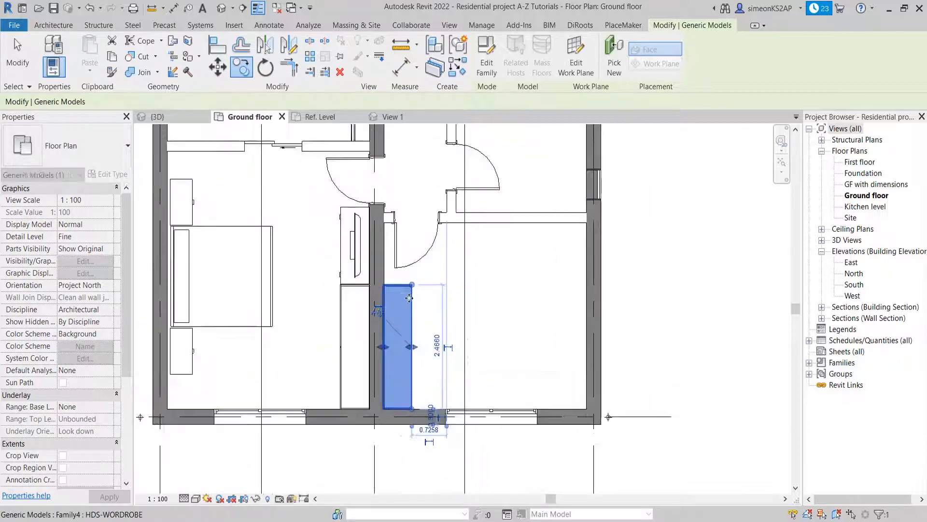
right_click(409, 298)
click(475, 35)
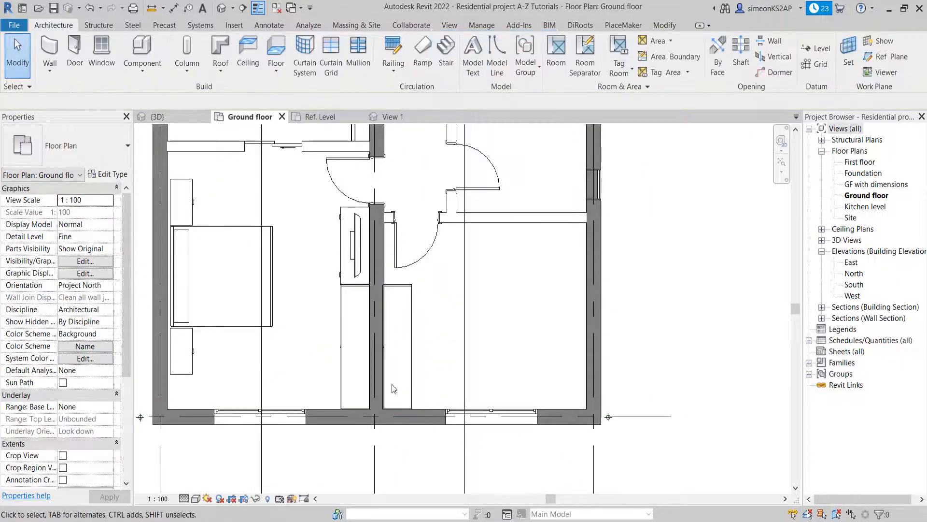
Step: Mirror the copied wardrobe about its lengthwise centreline without keeping a copy, so that its front faces the adjacent room
click(403, 293)
key(d)
key(m)
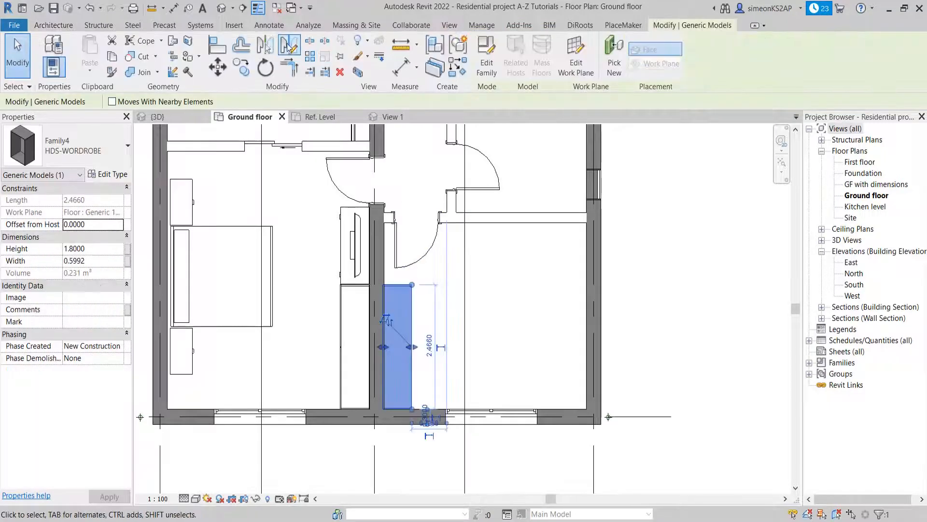
click(396, 289)
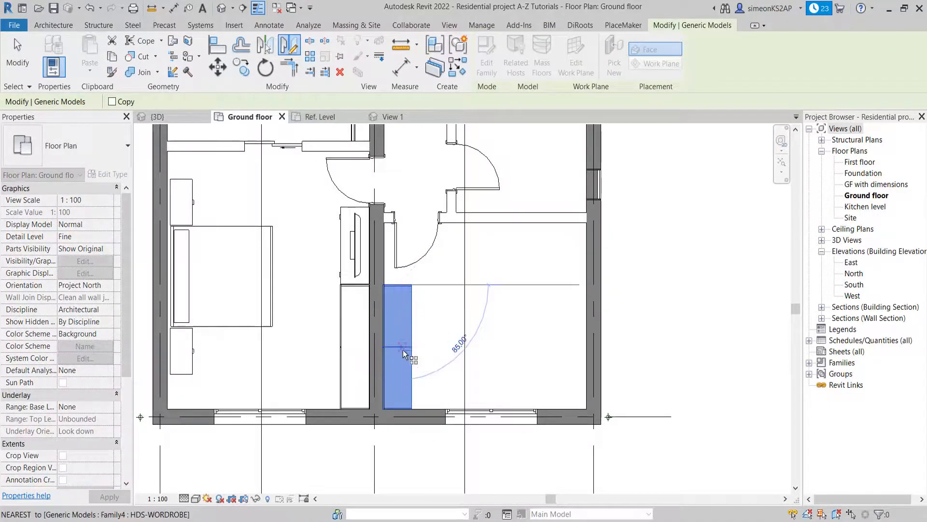
click(401, 358)
key(Escape)
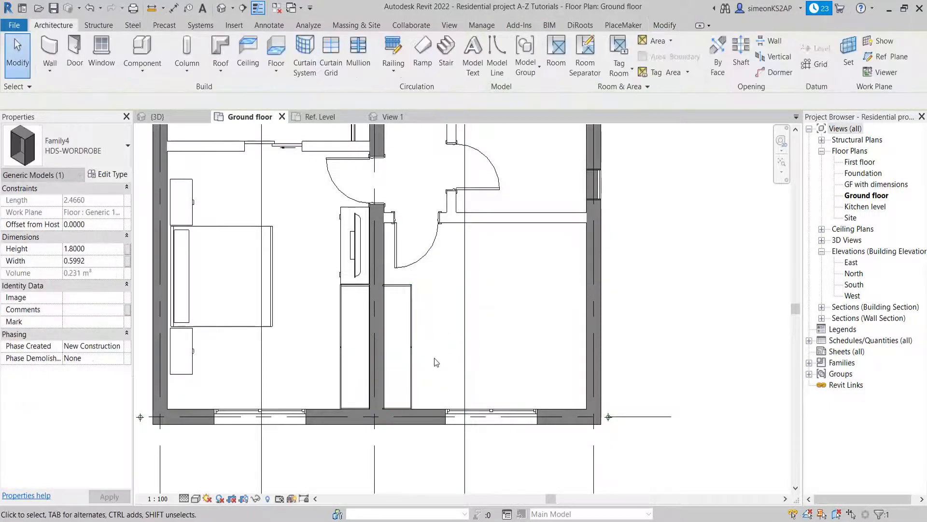
scroll(399, 287, up, 2)
middle_drag(397, 287, 384, 254)
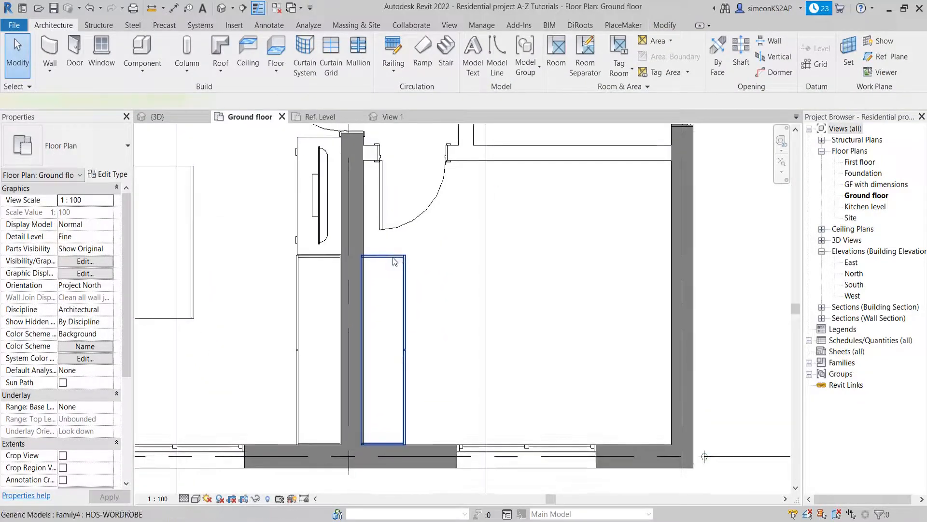
Step: Nudge the copied wardrobe sideways so its back sits flush against the grid C wall's face in the bedroom between grids C and D
click(384, 256)
key(Right)
key(Right)
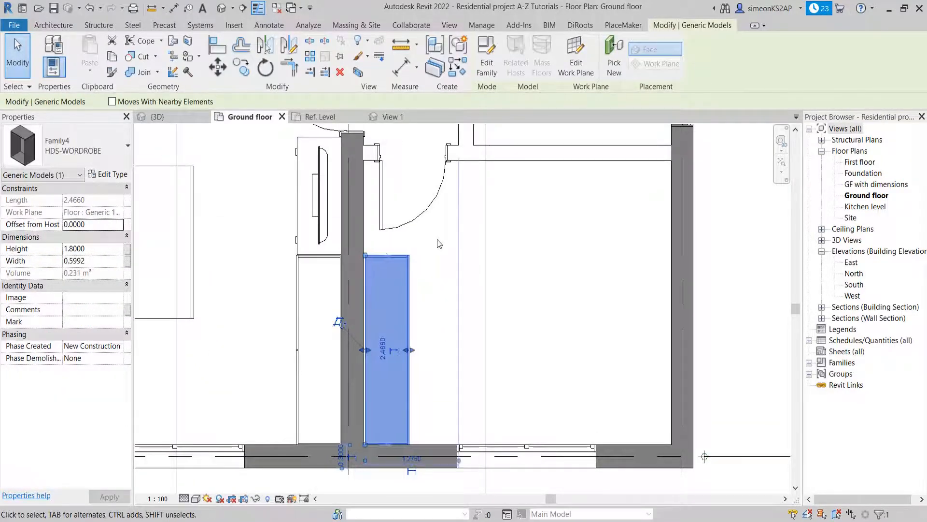
key(Left)
key(Escape)
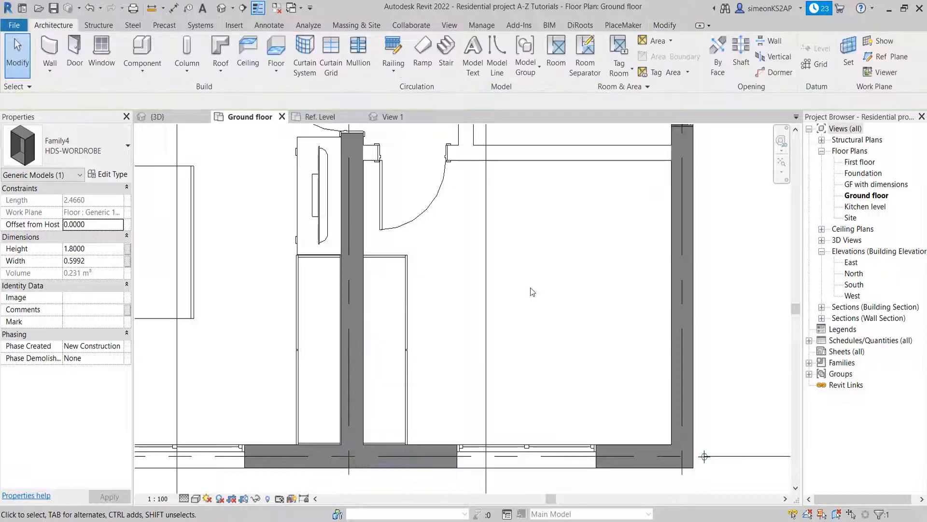
Step: Nudge the copied wardrobe slightly upward, away from the exterior wall along grid 4
scroll(367, 358, down, 2)
middle_drag(346, 404, 388, 375)
scroll(379, 313, up, 2)
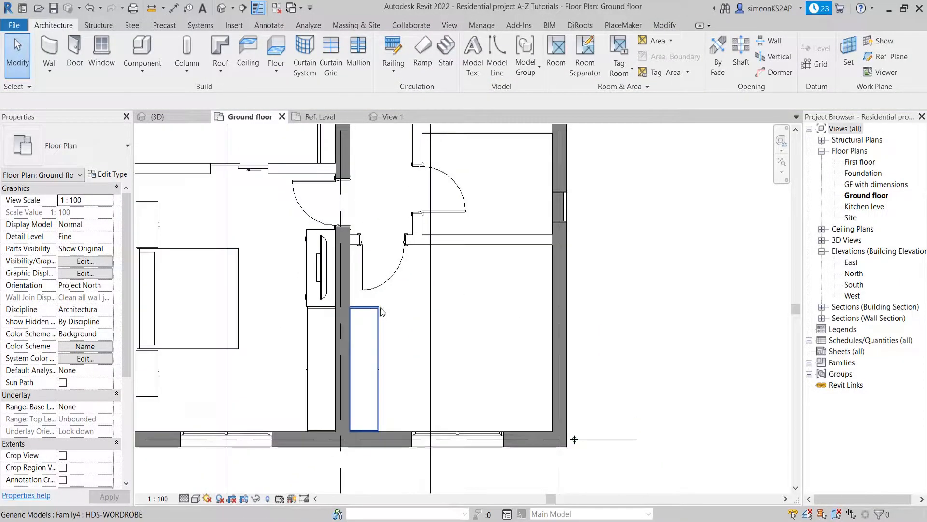
click(372, 311)
middle_drag(307, 343, 315, 335)
key(Up)
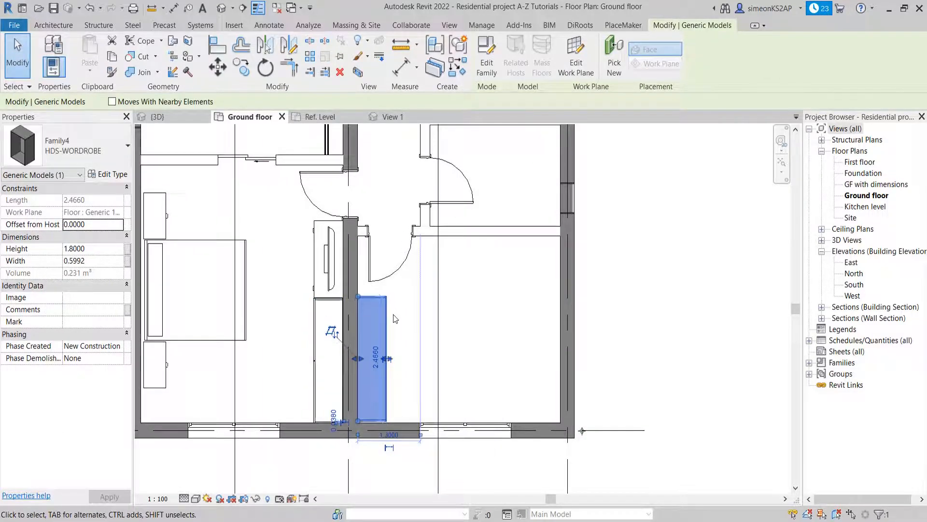
key(Escape)
scroll(343, 333, up, 3)
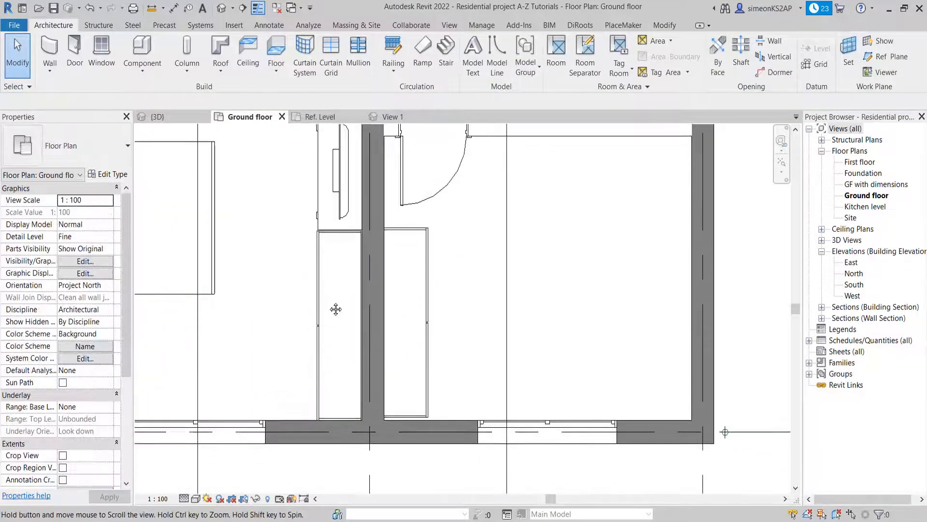
Step: Nudge the TV, credenza and wardrobe of the king bedroom together slightly upward, level with the wardrobe across the wall
scroll(333, 267, down, 3)
scroll(328, 280, up, 2)
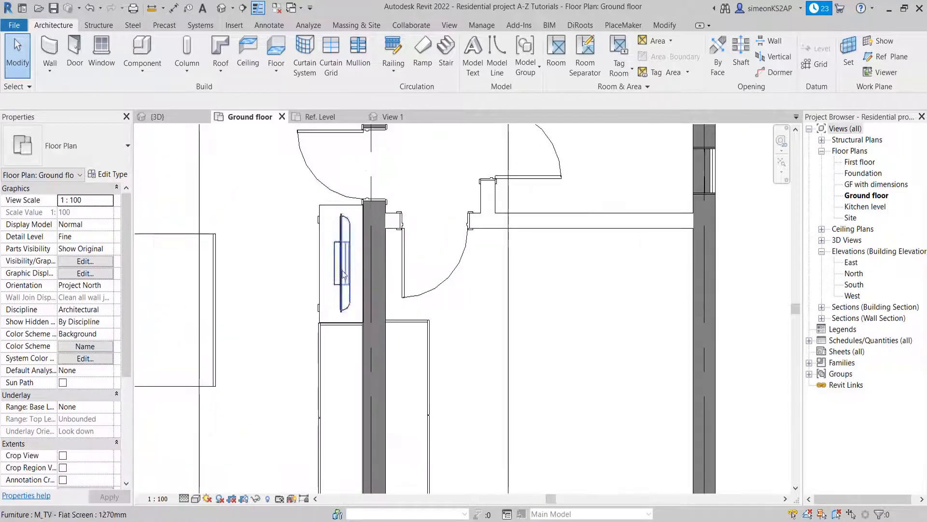
scroll(325, 287, down, 2)
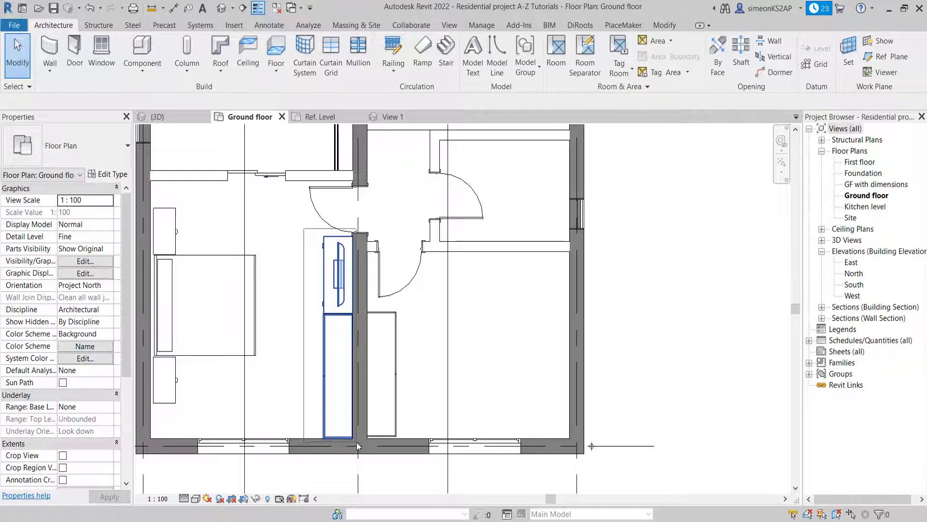
drag(356, 442, 299, 322)
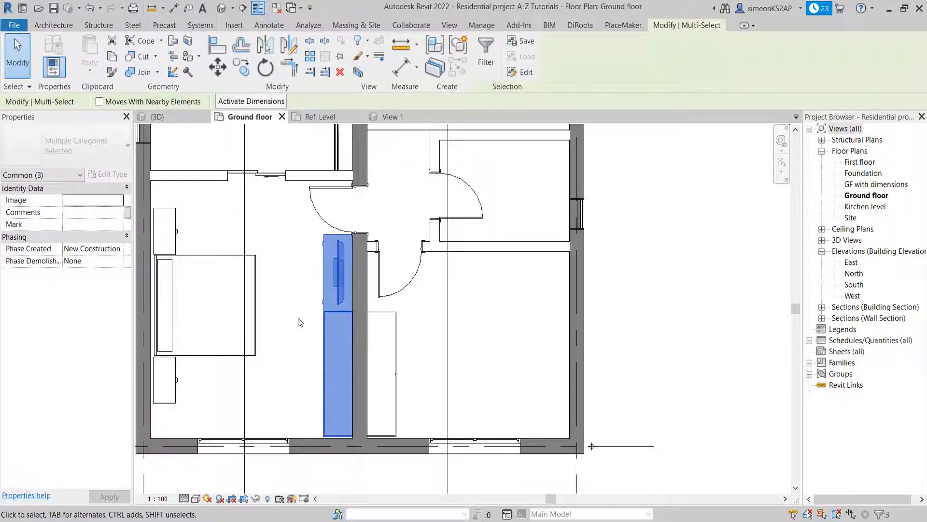
click(508, 339)
Step: Compare the twin bed among the loaded furniture with the king bed, and look through the bed types available for the king bed
scroll(456, 320, down, 2)
middle_drag(487, 329, 375, 312)
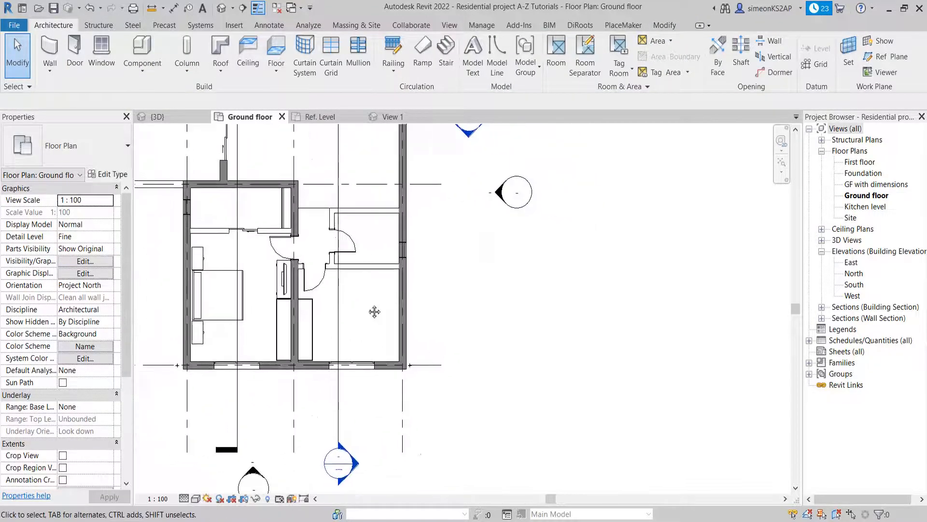
middle_drag(319, 329, 447, 335)
scroll(389, 300, down, 2)
click(185, 193)
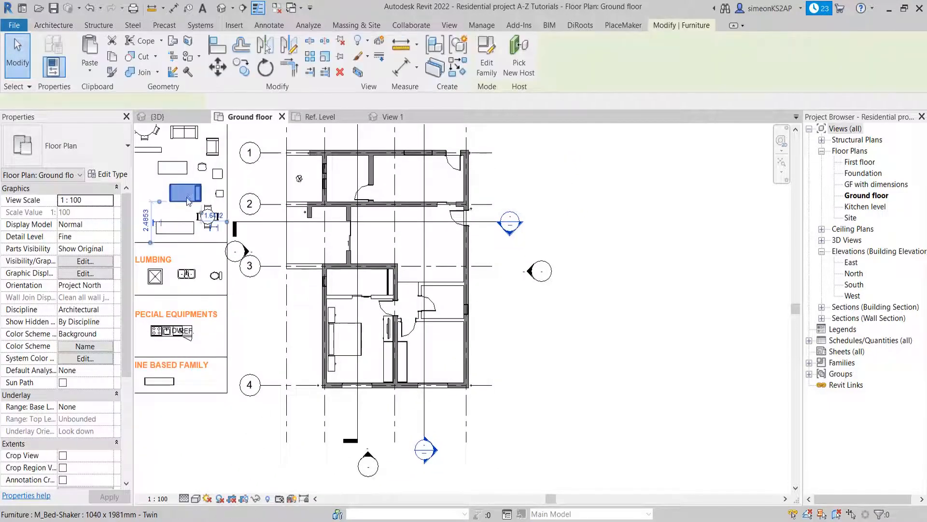
middle_drag(300, 302, 359, 298)
click(252, 194)
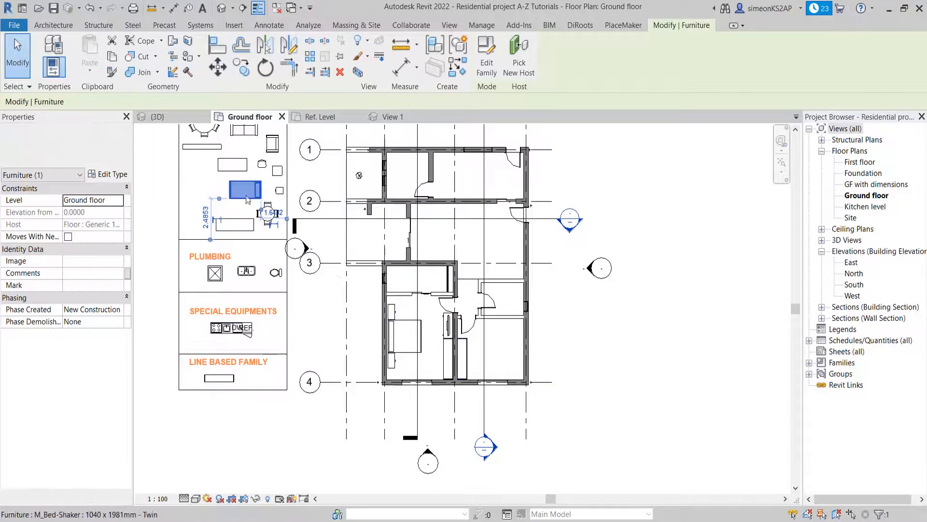
click(404, 354)
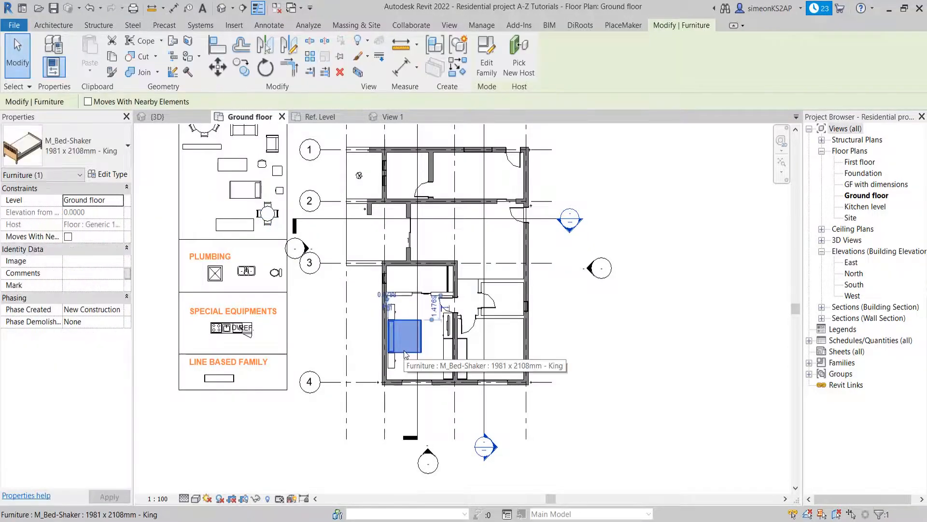
click(71, 152)
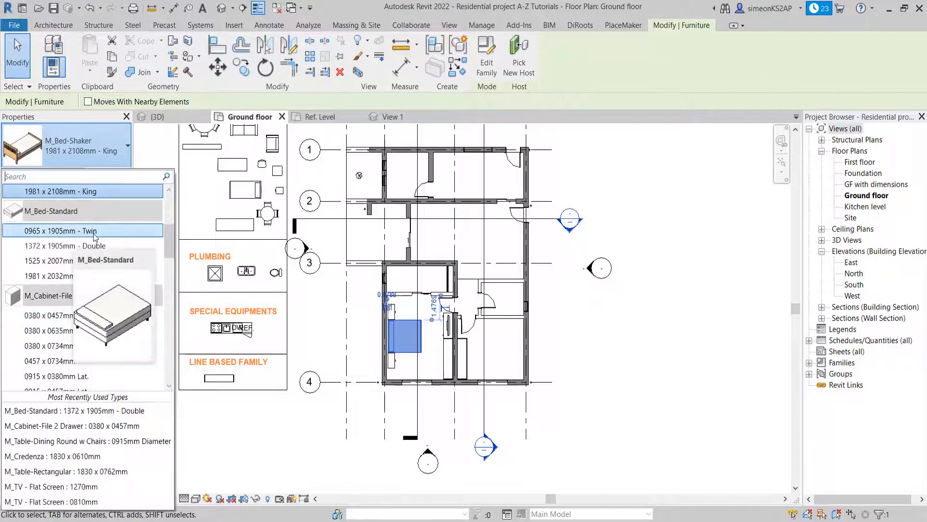
click(206, 228)
Step: Move the 1040 x 1981mm twin bed from the loaded furniture into the bedroom between grids C and D, headboard toward the exterior wall
click(252, 196)
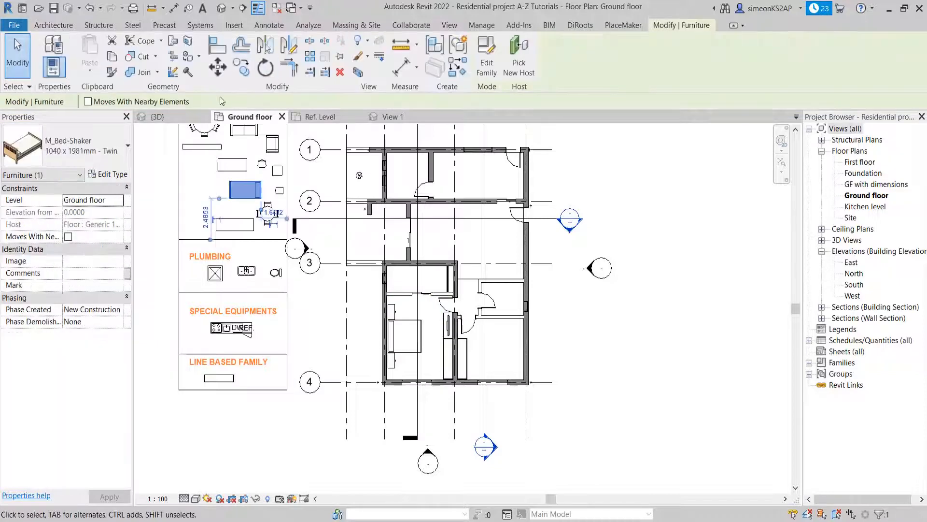
click(228, 70)
click(272, 178)
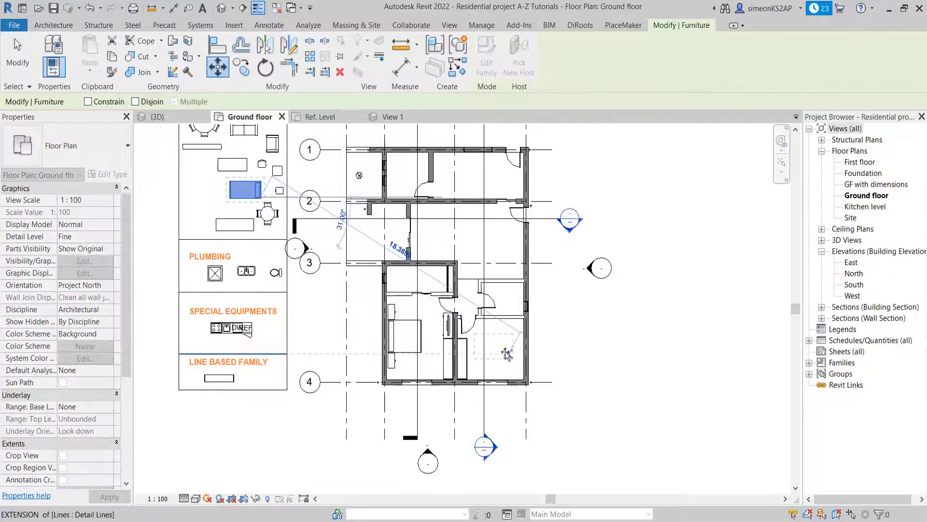
scroll(506, 354, up, 4)
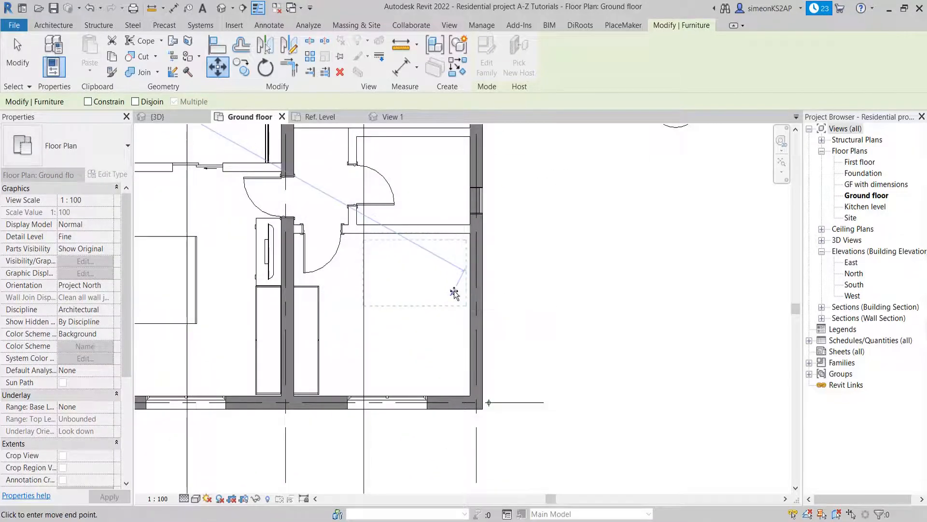
click(454, 293)
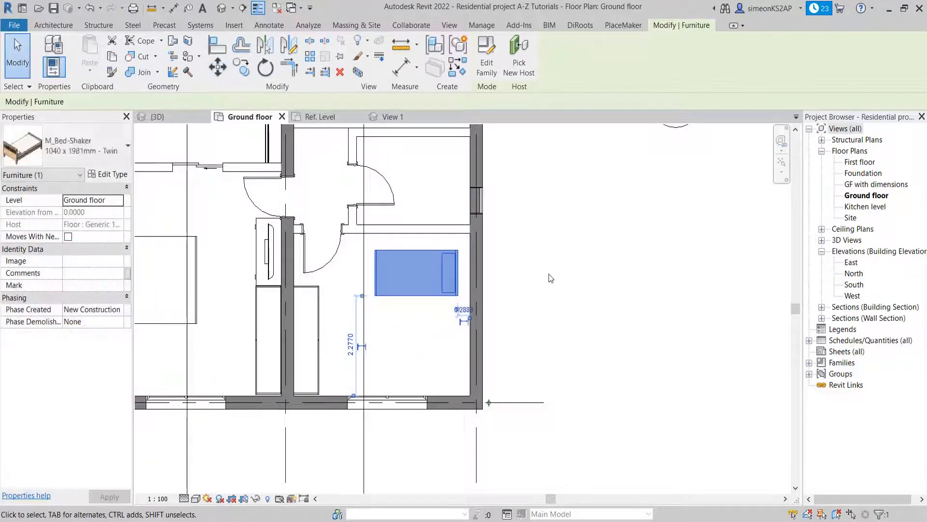
Step: Nudge the twin bed into the bedroom's upper corner, against the exterior wall and the bathroom partition
key(Right)
key(Right)
key(Up)
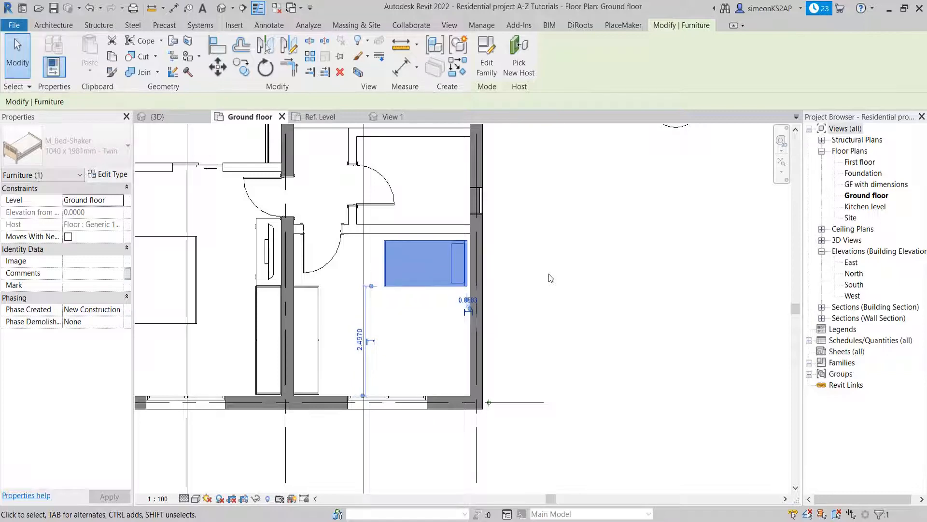
key(Up)
key(Up)
key(Up)
key(Right)
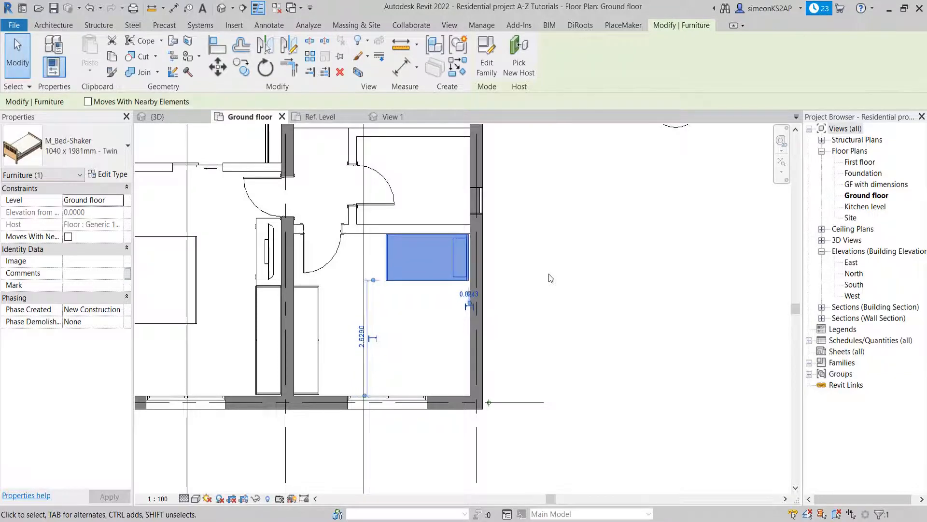
Step: Copy the twin bed straight down into the bedroom's lower corner beside the window wall, and delete the extra copy outside the building
click(246, 72)
click(469, 280)
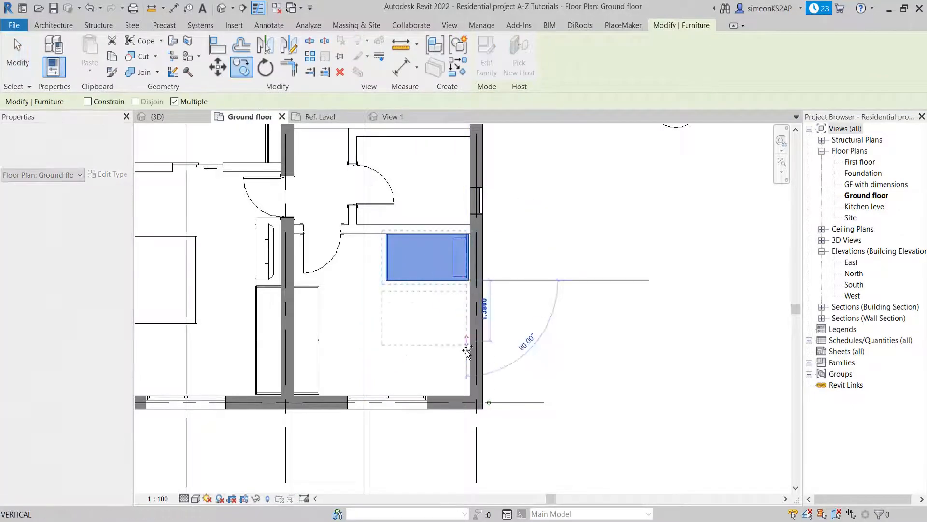
click(469, 397)
click(575, 328)
key(Escape)
key(Escape)
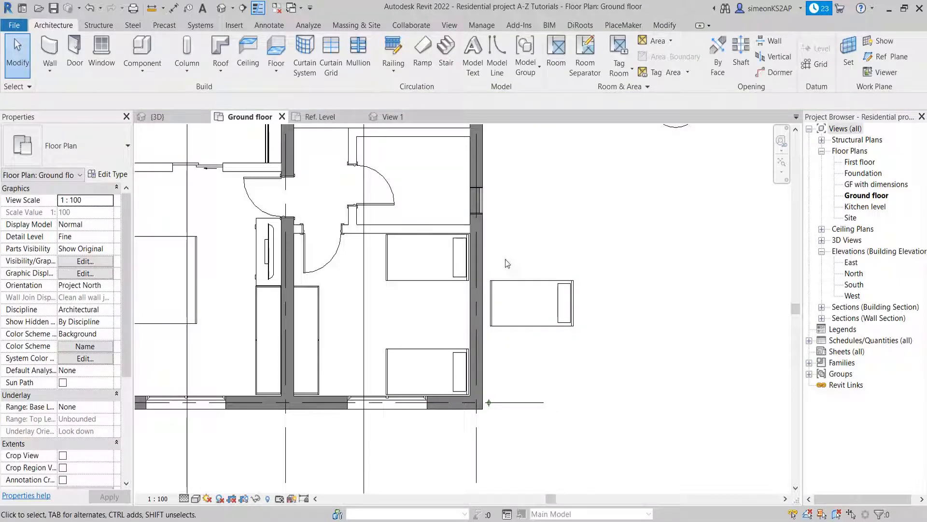
click(510, 280)
key(Delete)
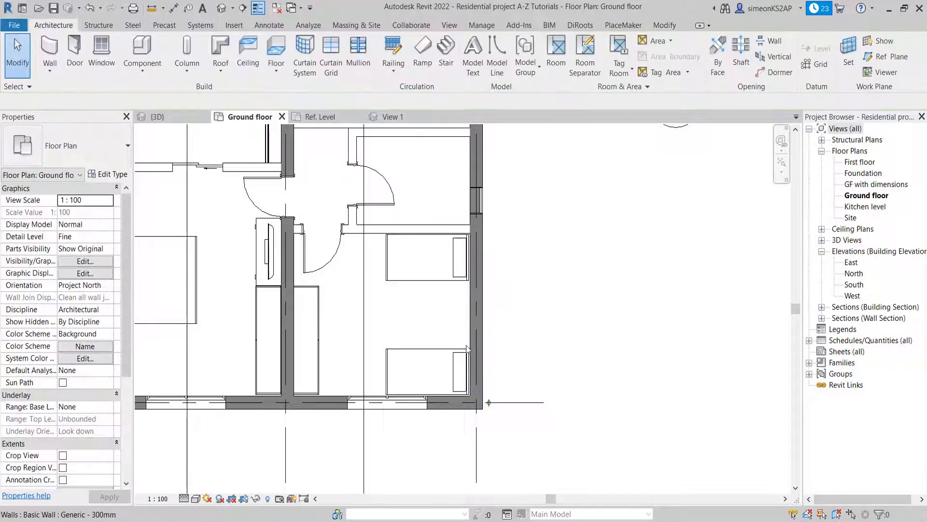
Step: Move the 0380 x 0457mm two-drawer file cabinet from the loaded furniture to just below the upper twin bed, near the exterior wall
scroll(453, 349, up, 2)
middle_drag(452, 346, 484, 357)
scroll(418, 350, up, 1)
scroll(413, 327, down, 3)
scroll(344, 303, down, 3)
middle_drag(312, 308, 441, 308)
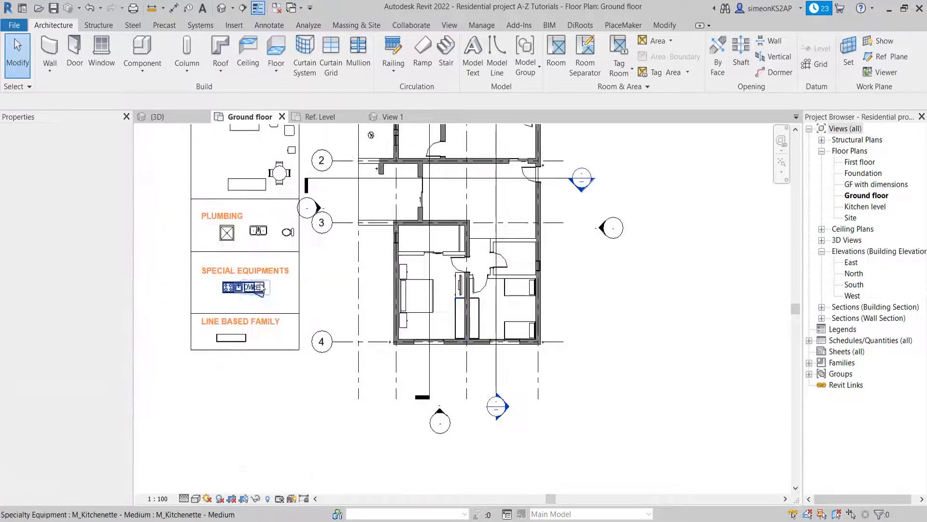
middle_drag(280, 207, 282, 251)
scroll(292, 197, up, 2)
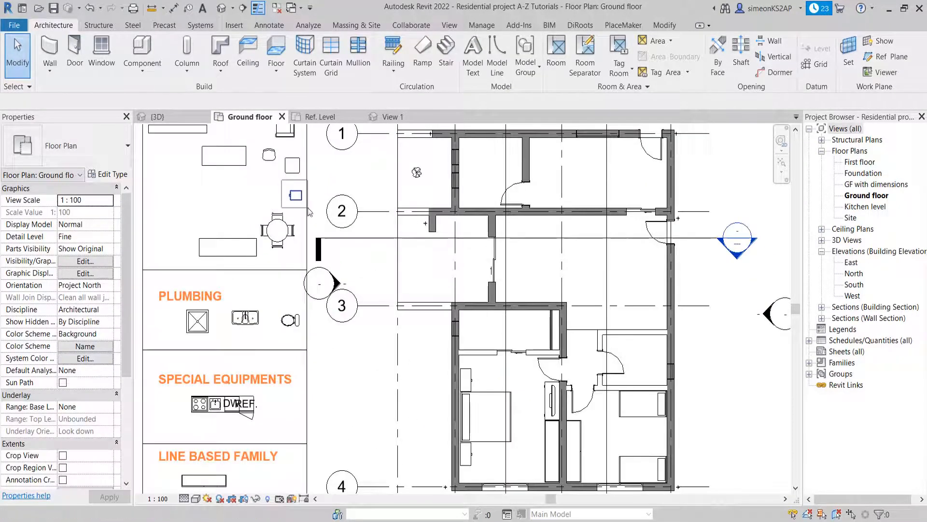
click(308, 210)
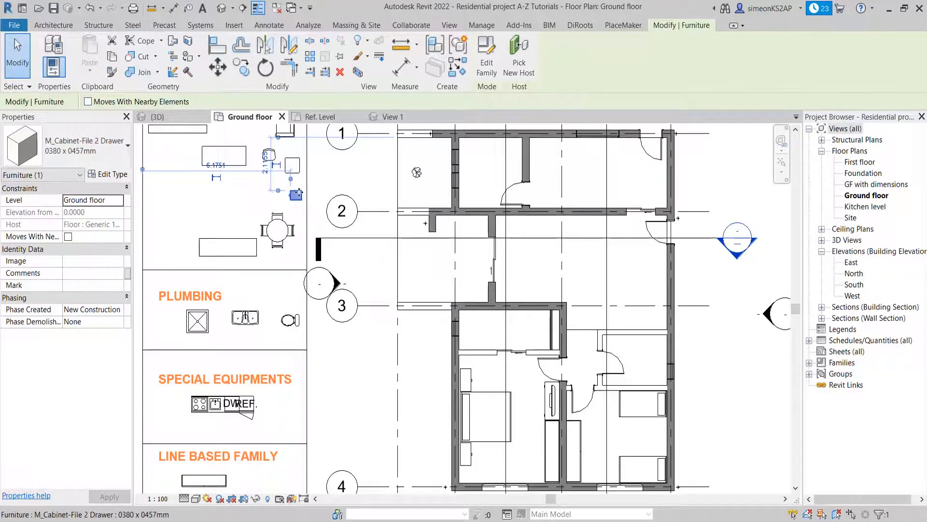
scroll(299, 193, up, 1)
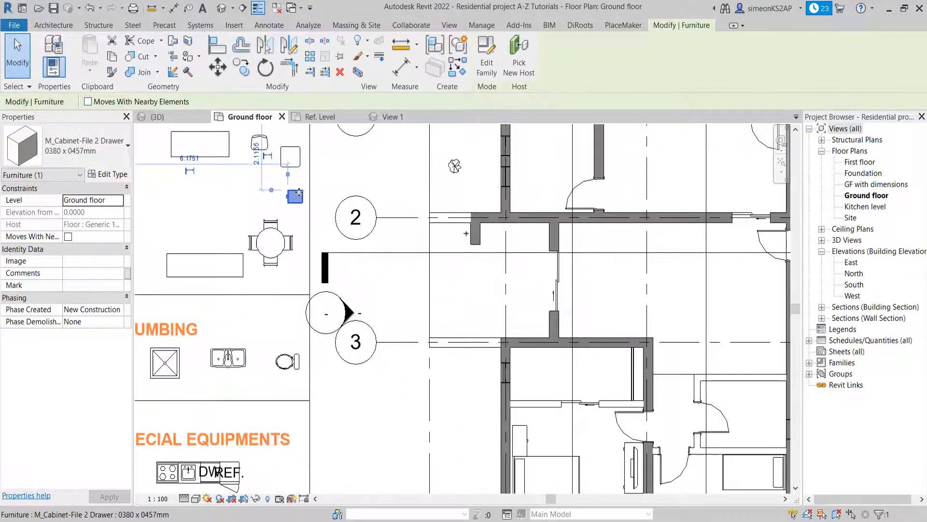
click(218, 68)
click(301, 201)
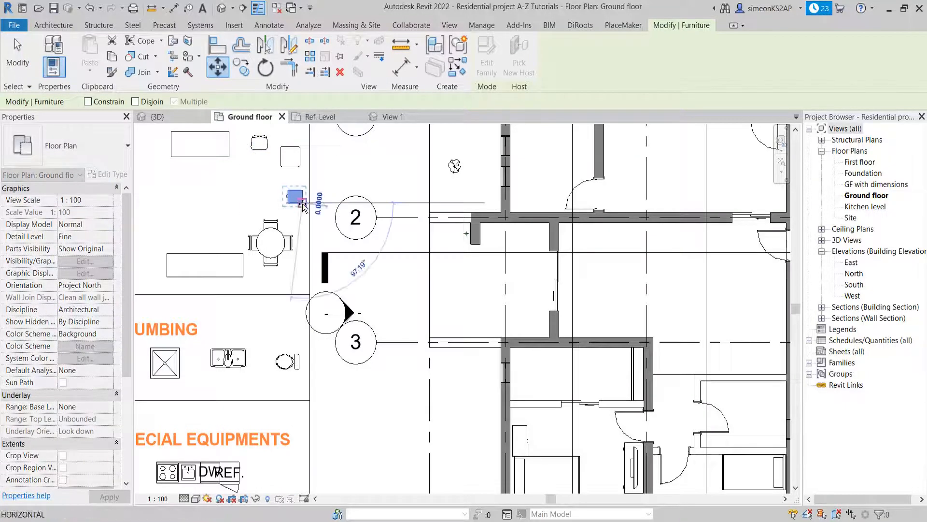
scroll(358, 294, down, 3)
scroll(433, 242, up, 5)
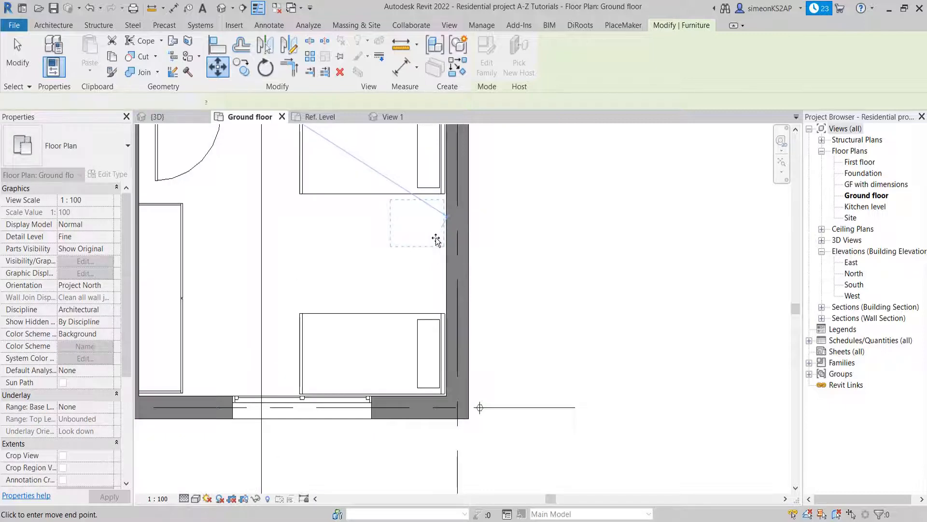
click(434, 241)
scroll(433, 239, up, 2)
scroll(421, 246, down, 2)
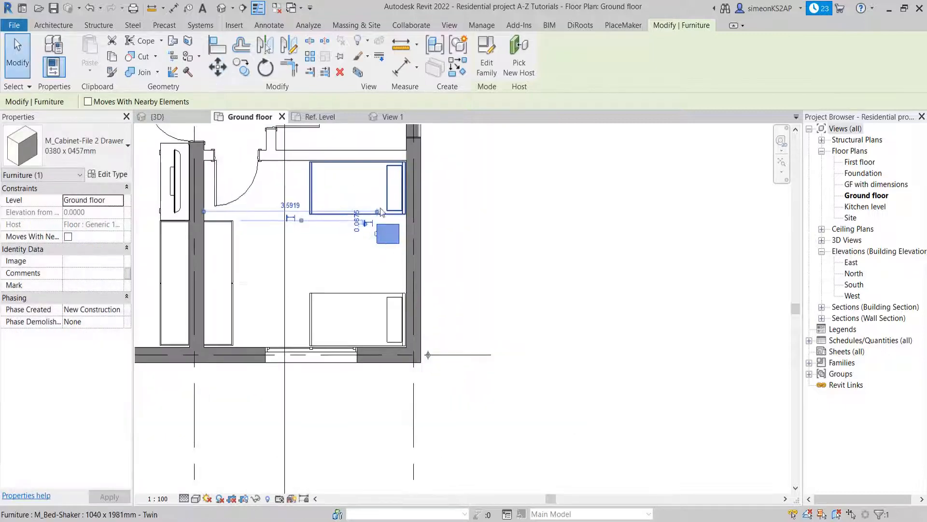
Step: Copy the file cabinet straight down beside the lower twin bed, and delete the extra copy outside the building
click(434, 240)
click(388, 234)
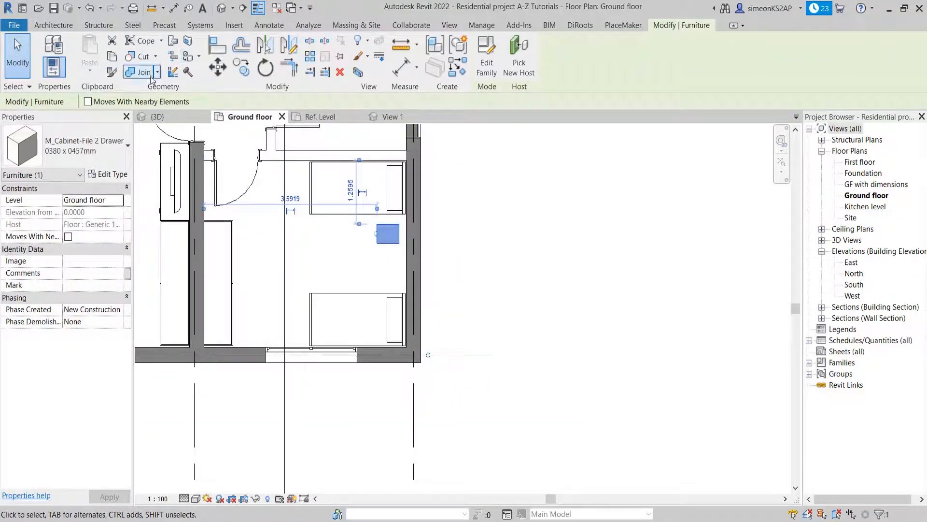
click(245, 76)
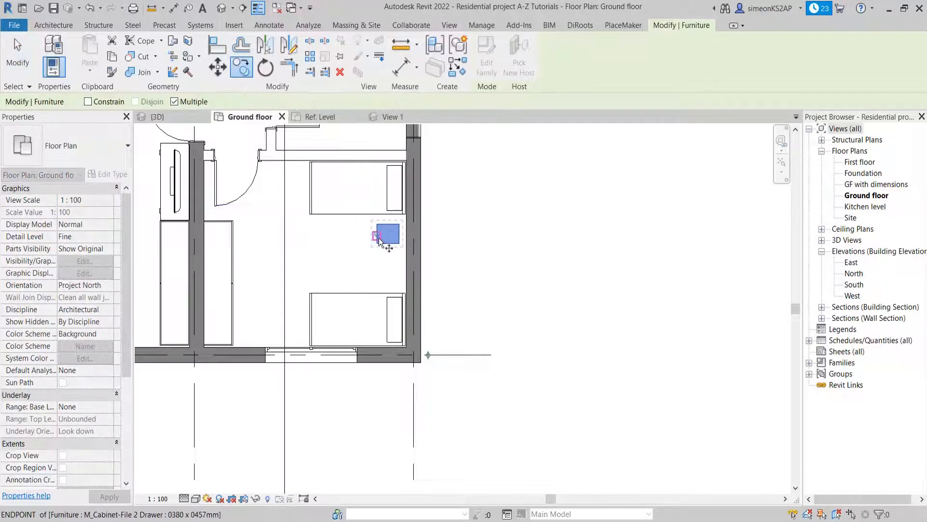
click(379, 235)
click(379, 273)
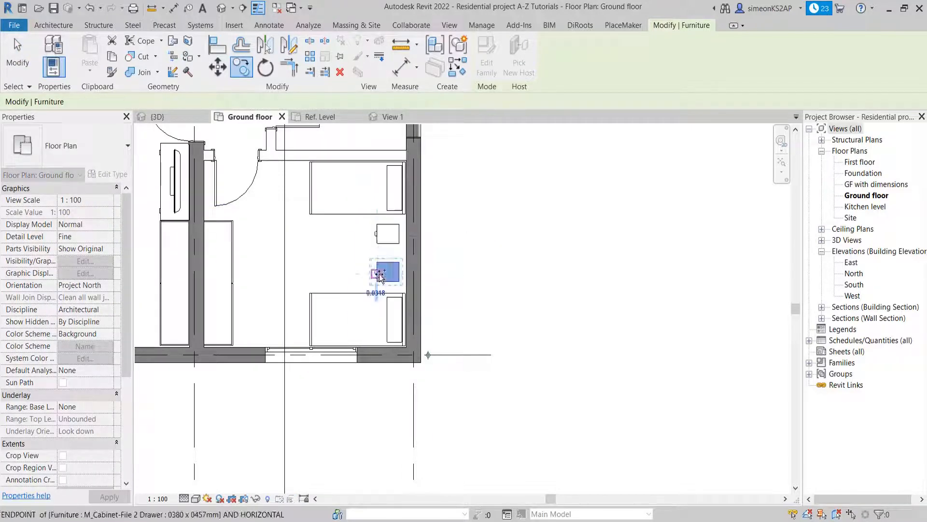
click(490, 272)
key(Escape)
key(Escape)
scroll(396, 286, up, 2)
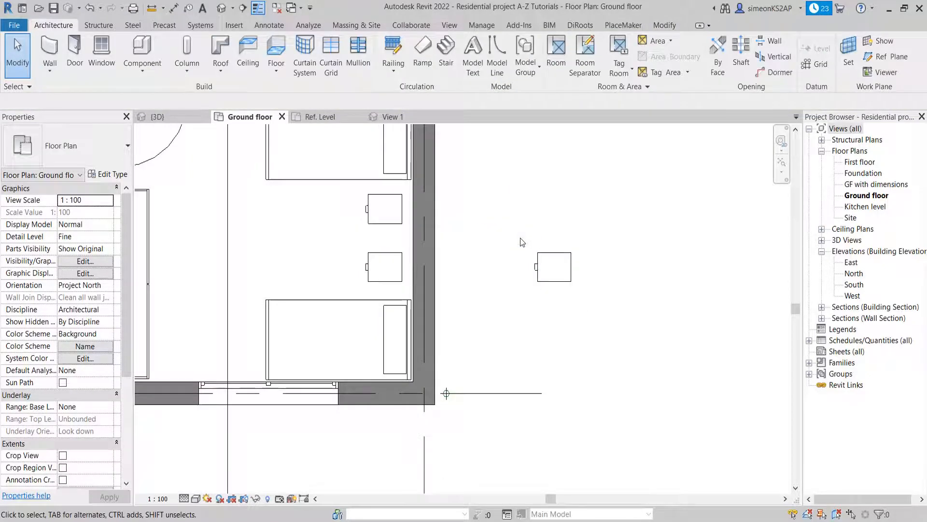
click(559, 255)
key(Delete)
Step: Nudge both two-drawer file cabinets together toward the bedroom's exterior wall, just clear of its inner face
click(398, 264)
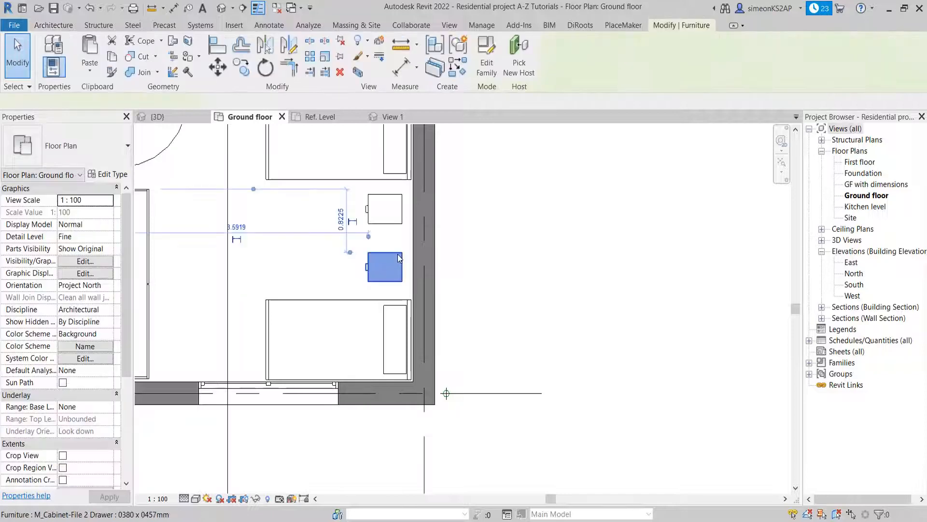
ctrl+click(400, 218)
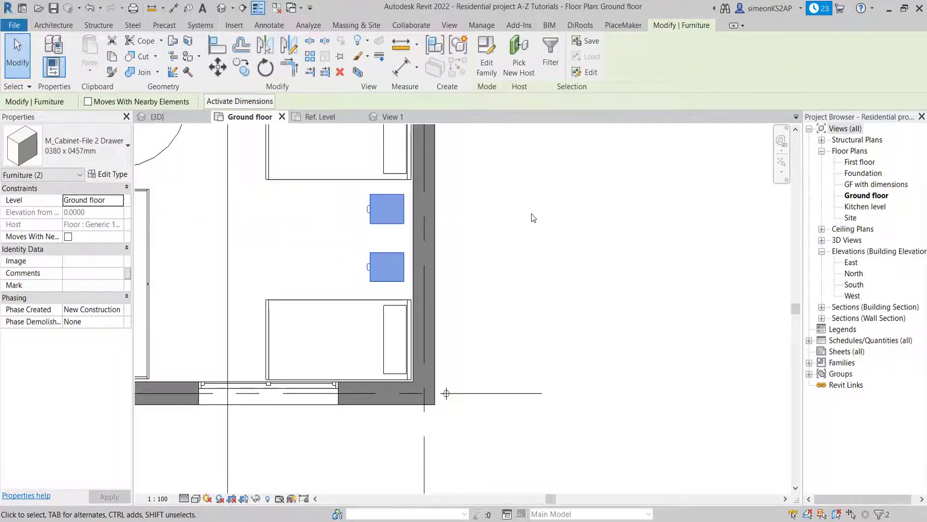
key(Right)
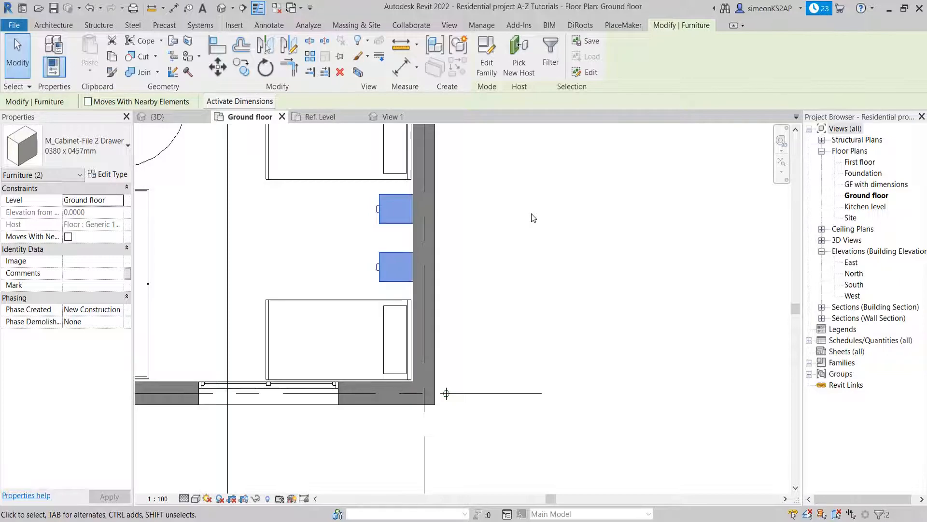
key(Left)
key(Escape)
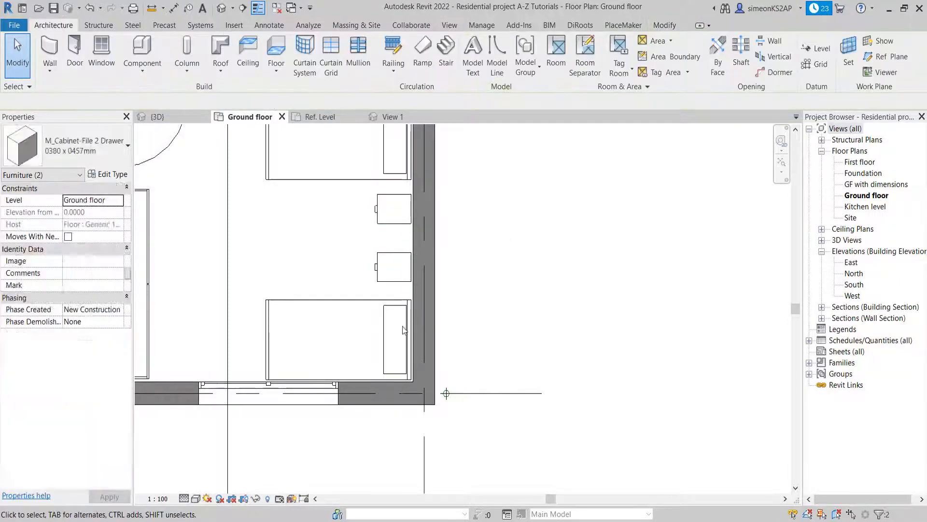
Step: Nudge the lower file cabinet down until it sits against the lower twin bed
click(386, 279)
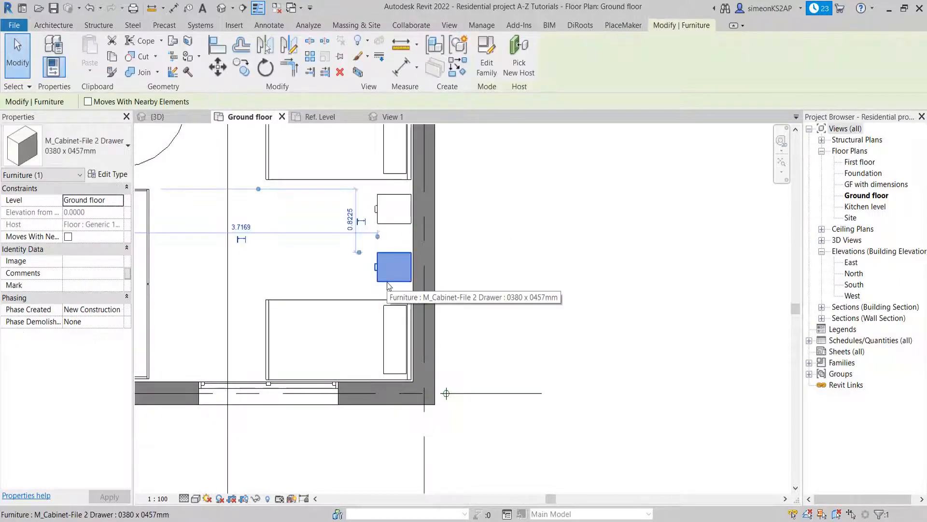
key(Down)
key(Down)
key(Down)
key(Down)
key(Down)
key(Down)
key(Down)
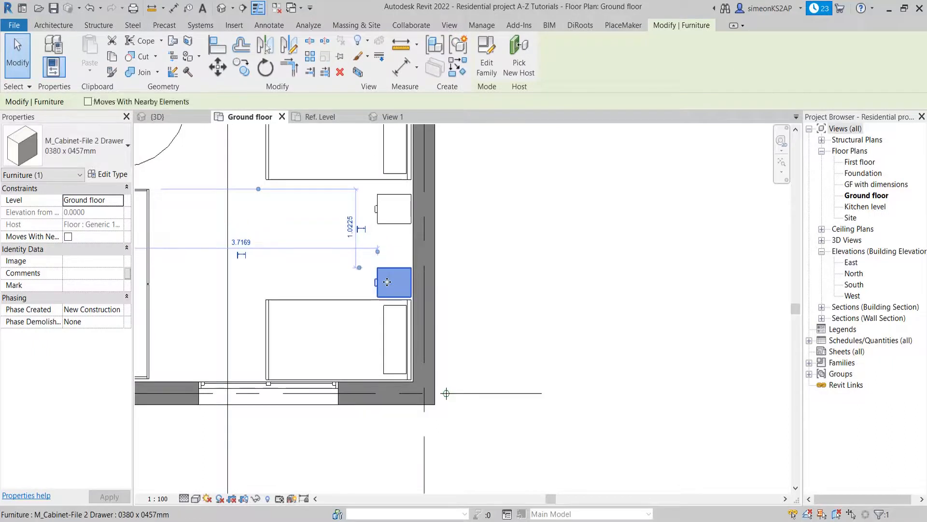
Step: Nudge the upper file cabinet up until it sits against the upper twin bed
click(402, 221)
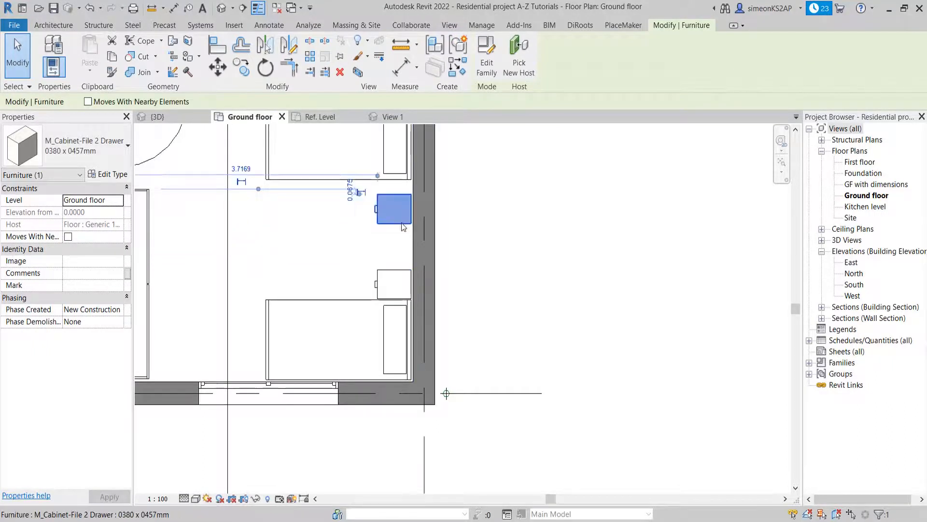
key(Up)
key(Up)
key(Up)
key(Up)
key(Up)
key(Up)
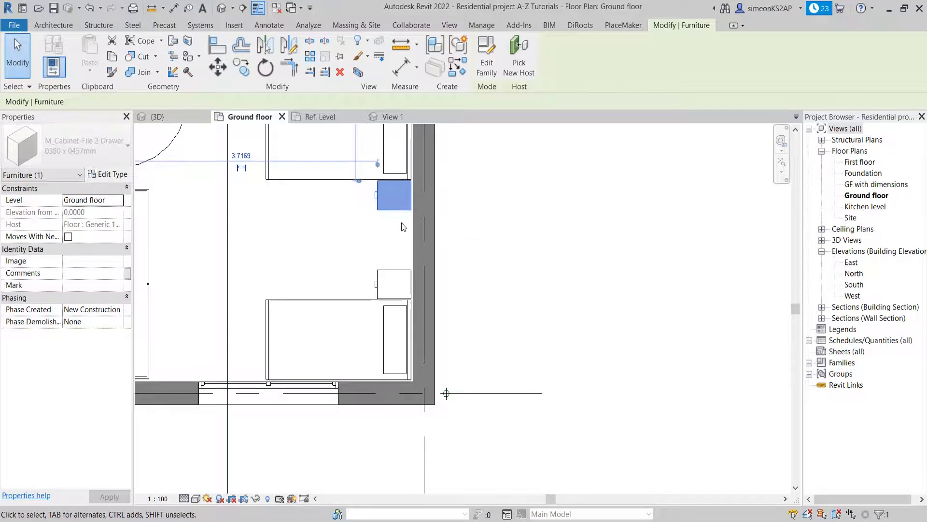
click(555, 225)
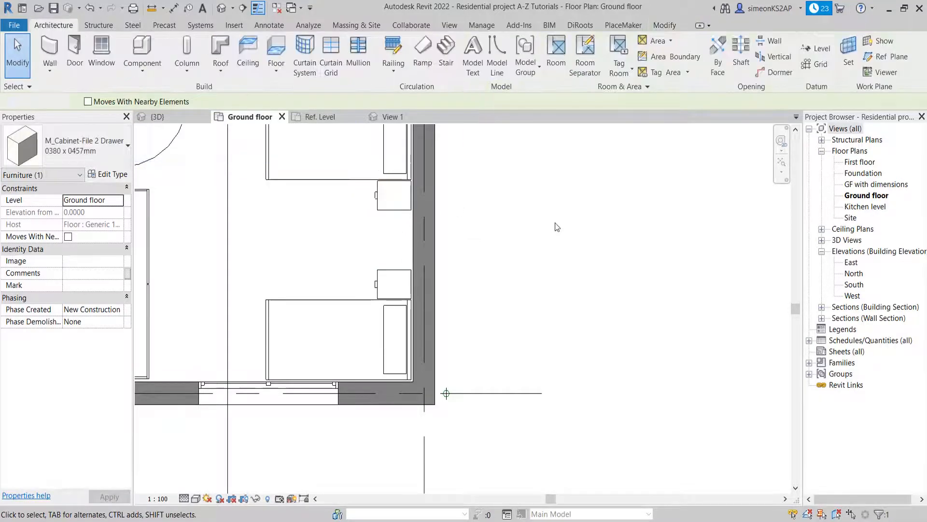
Step: Move the flush tank water closet from the loaded plumbing fixtures into the master bathroom, backed against the thin interior partition
scroll(444, 280, down, 2)
middle_drag(391, 242, 468, 316)
scroll(399, 285, down, 3)
scroll(314, 265, up, 1)
middle_drag(333, 234, 396, 317)
scroll(385, 303, down, 4)
scroll(247, 241, down, 3)
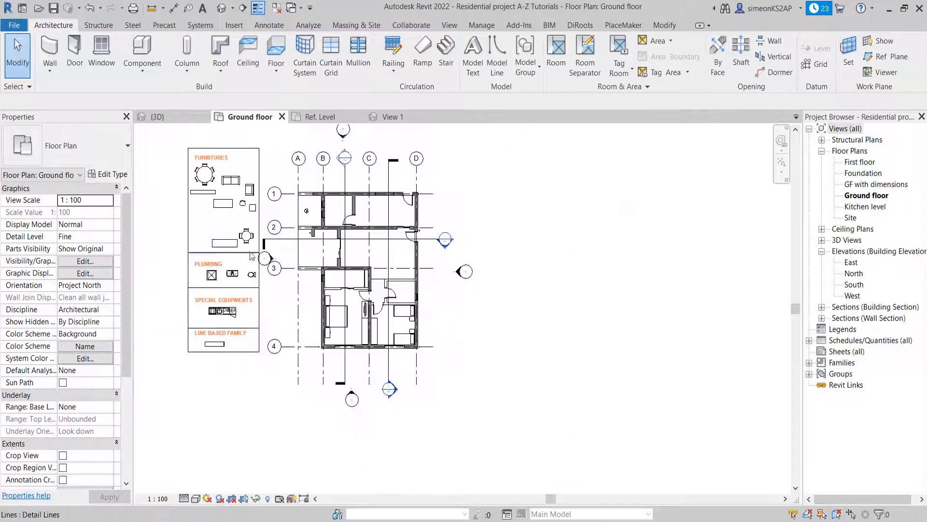
scroll(233, 270, up, 3)
scroll(263, 281, up, 2)
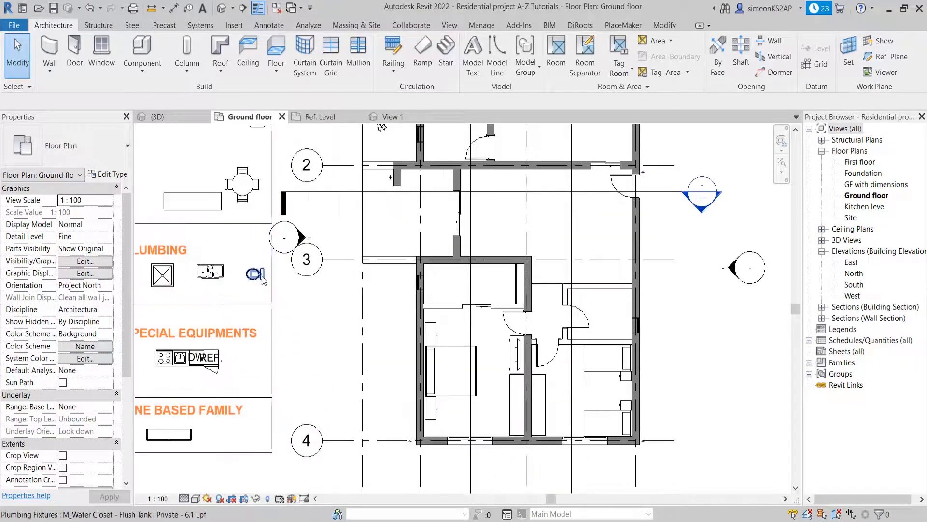
click(276, 262)
click(222, 69)
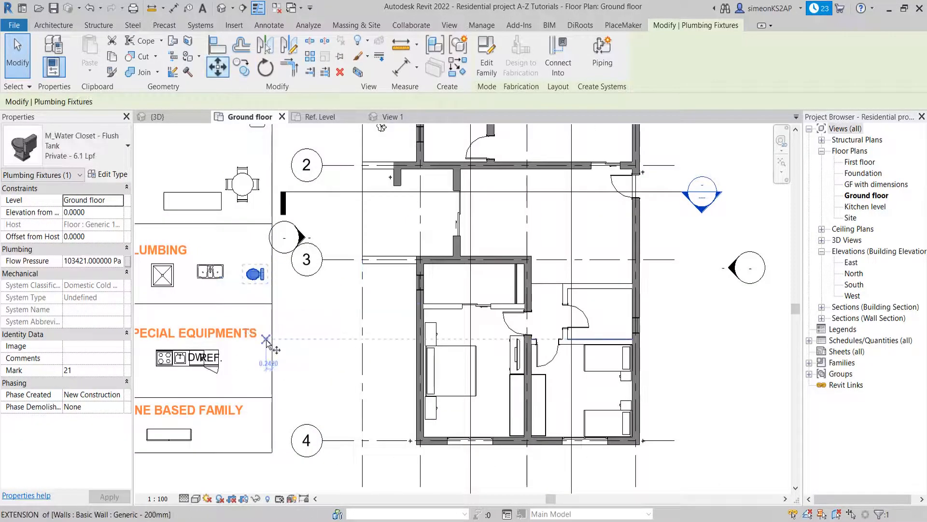
scroll(263, 276, up, 2)
scroll(622, 303, down, 2)
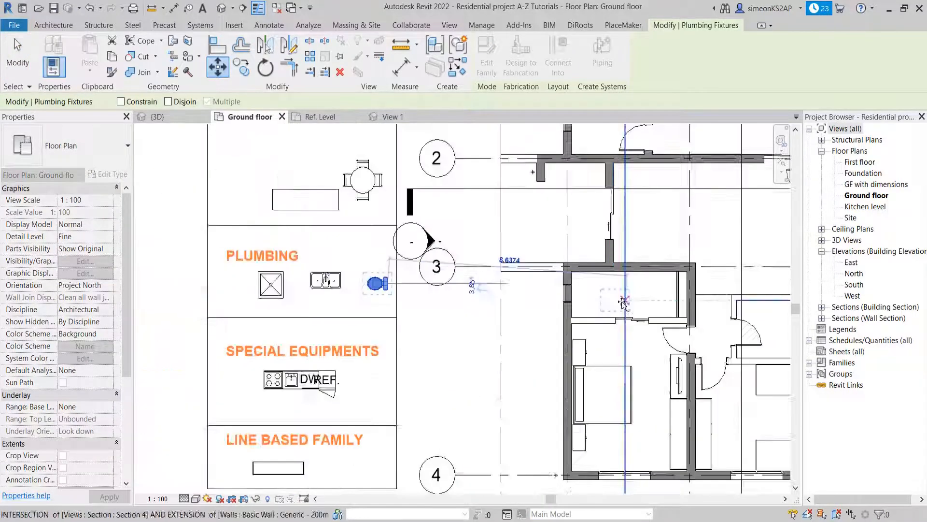
middle_drag(666, 303, 472, 306)
scroll(472, 306, up, 3)
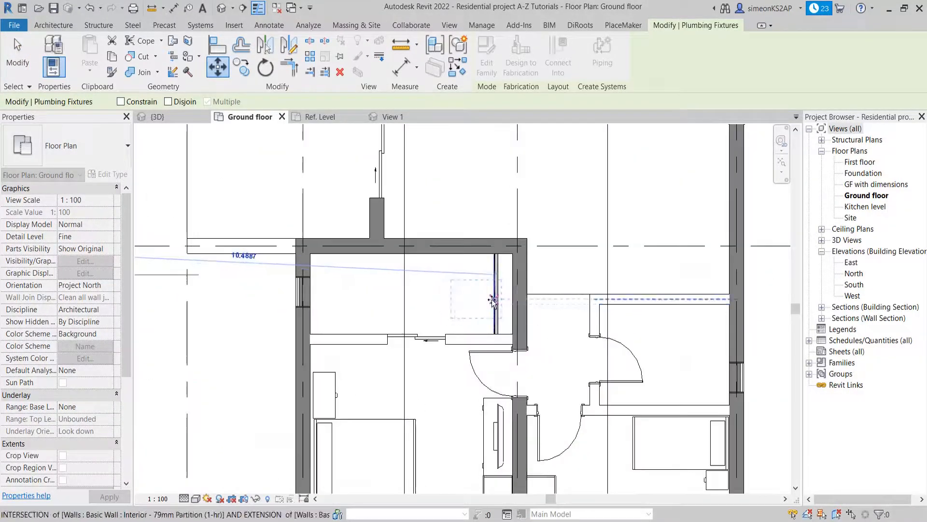
click(492, 298)
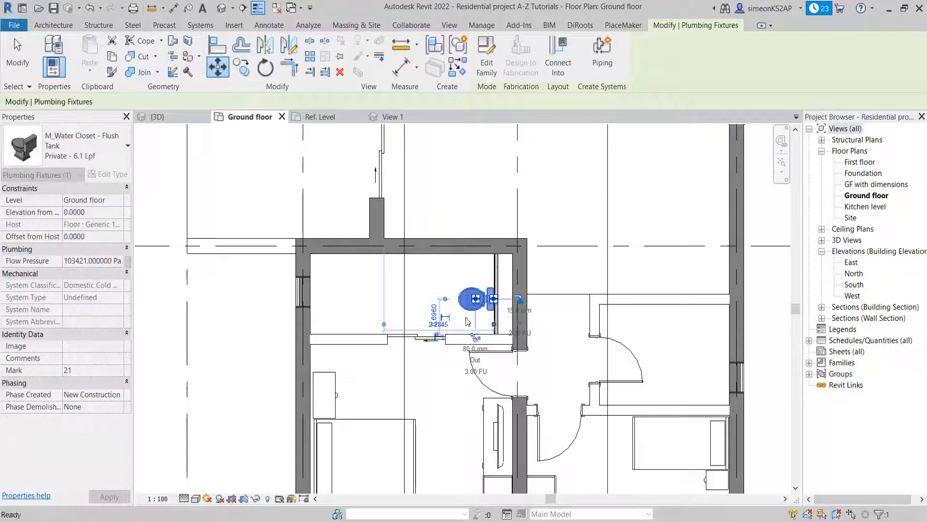
key(Escape)
Step: Move the 1090 x 560mm M_Sink-Triple-2D from the loaded plumbing fixtures onto the master bathroom's upper wall, between the window and the water closet
scroll(471, 303, down, 1)
middle_drag(222, 302, 333, 300)
scroll(289, 272, down, 1)
middle_drag(290, 272, 308, 272)
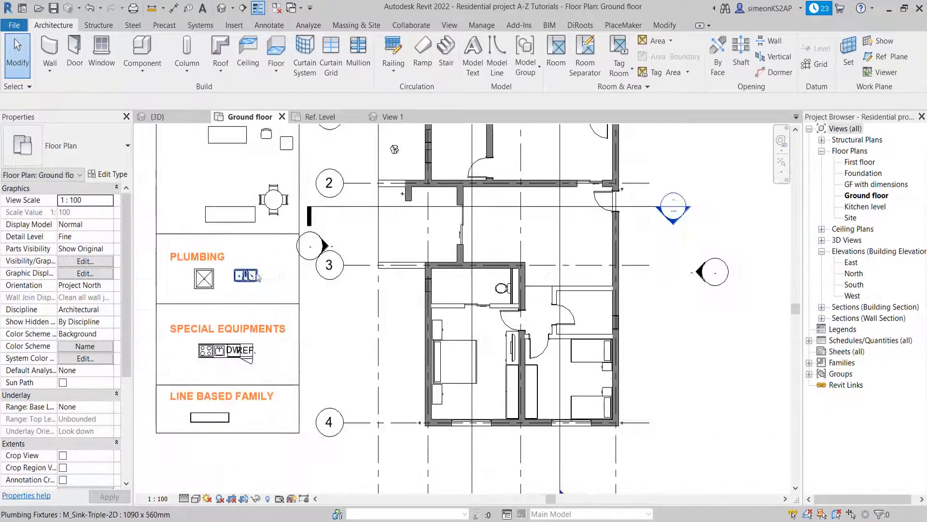
click(247, 273)
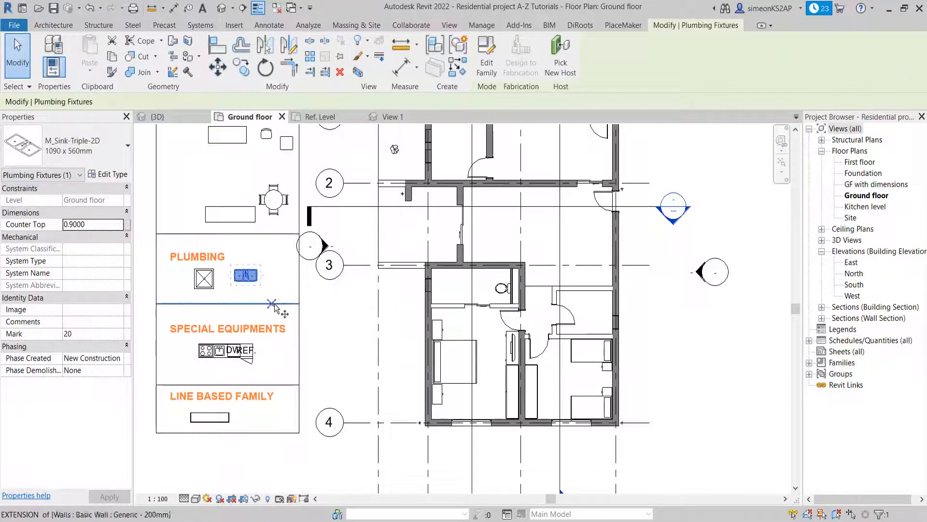
click(218, 66)
click(246, 279)
scroll(472, 281, up, 2)
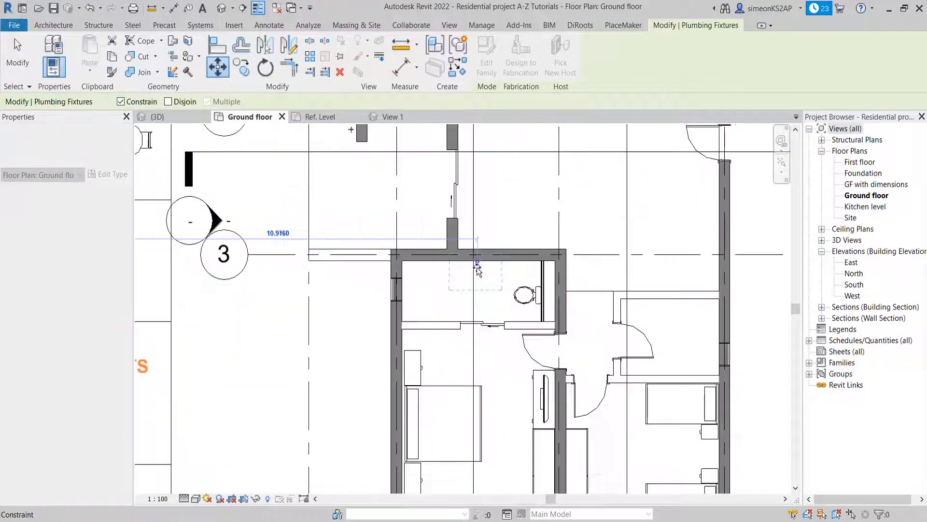
click(472, 268)
scroll(485, 301, down, 1)
key(Escape)
Step: Place an M_Tub-Rectangular-3D component lengthwise along the master bathroom's window wall and nudge it to fit between the adjoining walls
middle_drag(485, 301, 528, 307)
scroll(447, 307, down, 2)
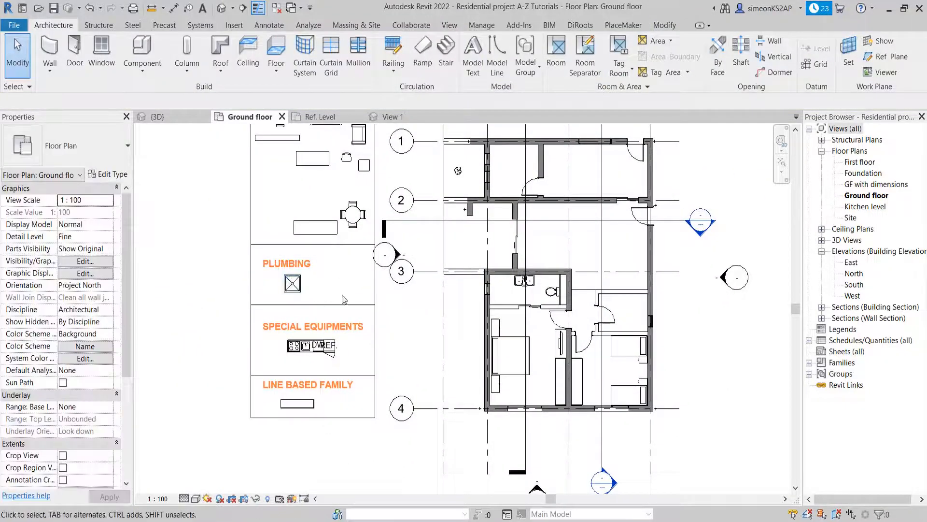
scroll(338, 309, down, 2)
click(142, 48)
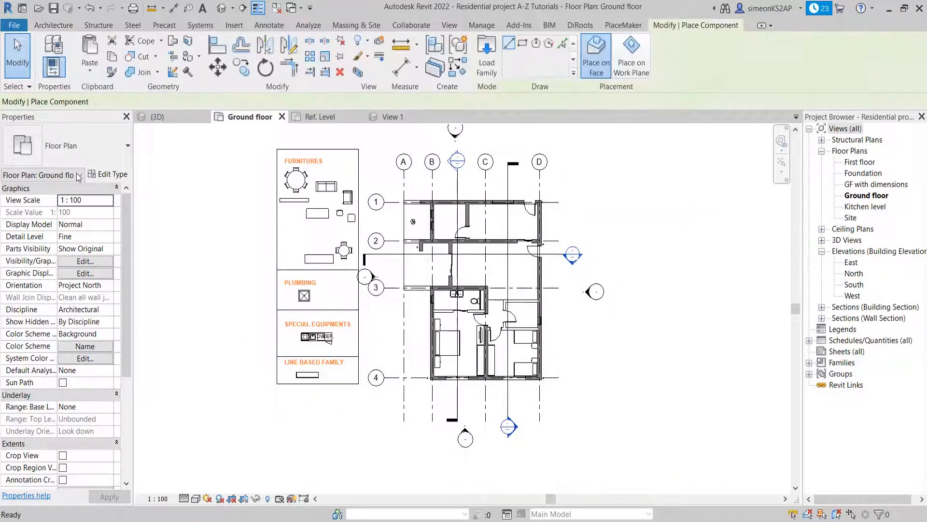
click(87, 150)
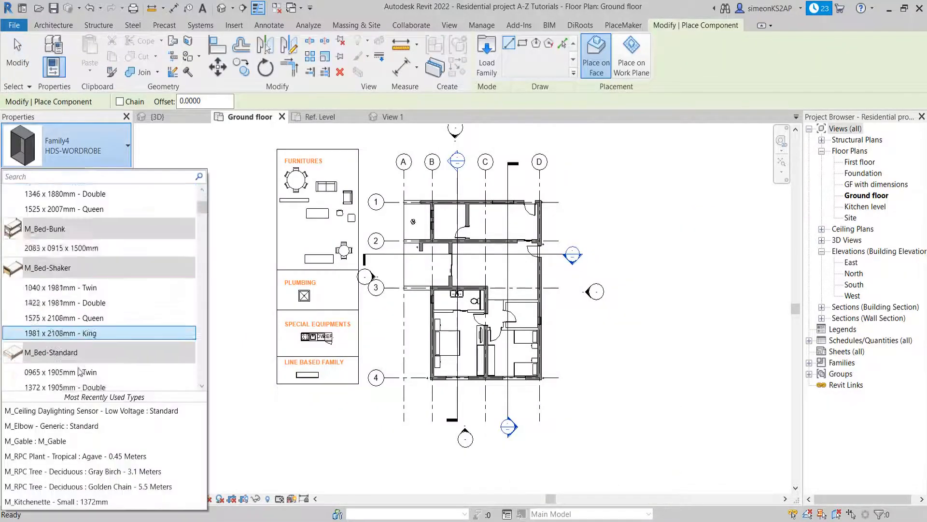
scroll(80, 371, down, 15)
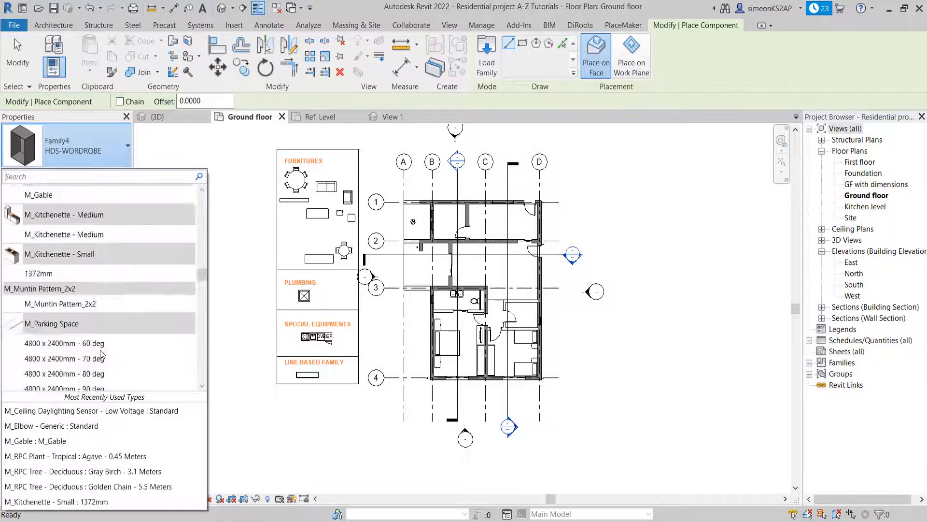
scroll(100, 350, down, 15)
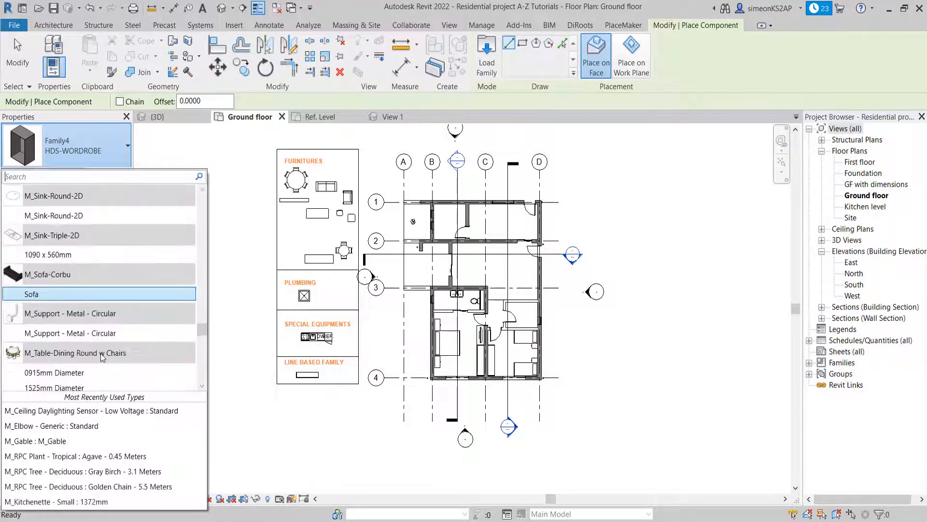
scroll(100, 352, down, 12)
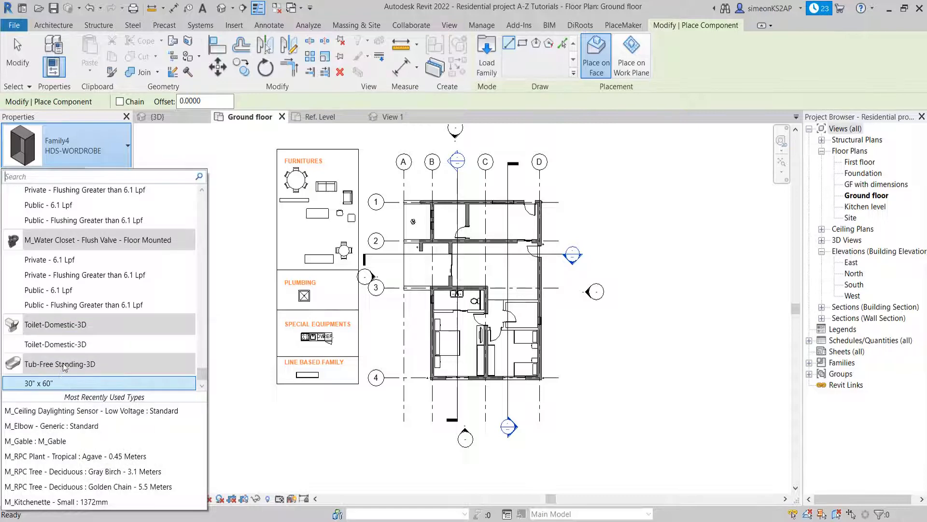
scroll(68, 345, up, 2)
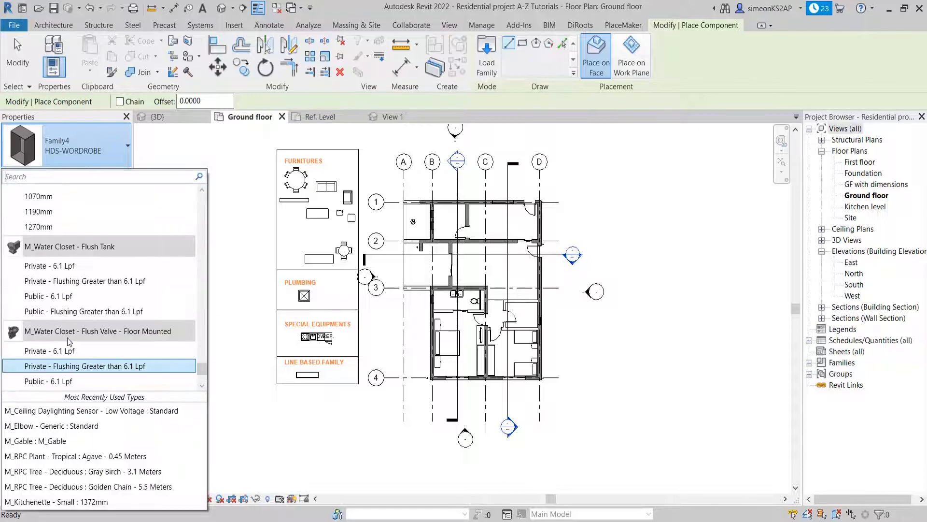
scroll(68, 341, down, 3)
scroll(69, 342, up, 4)
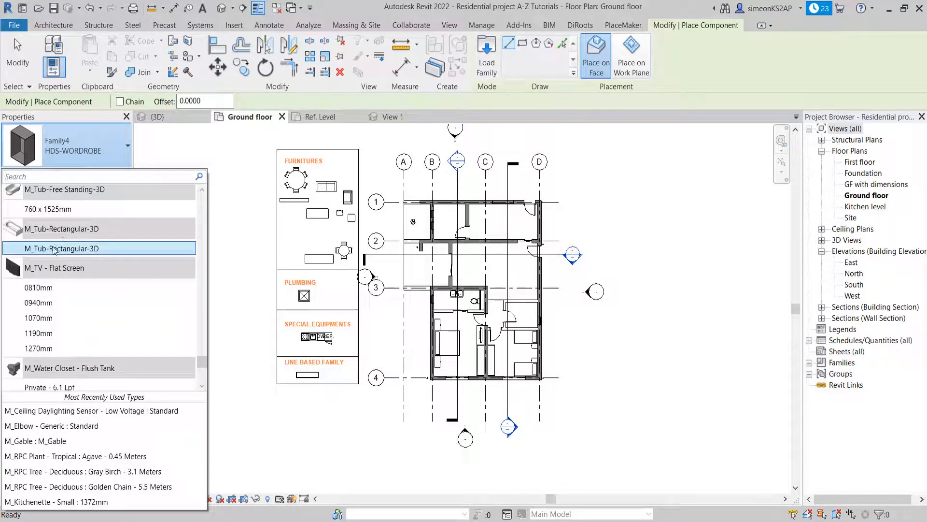
click(53, 249)
scroll(430, 332, up, 5)
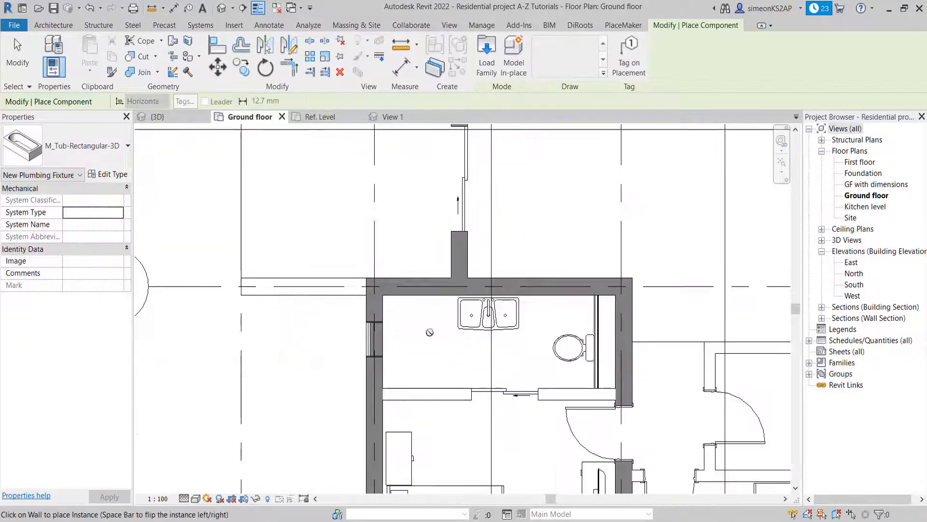
click(386, 339)
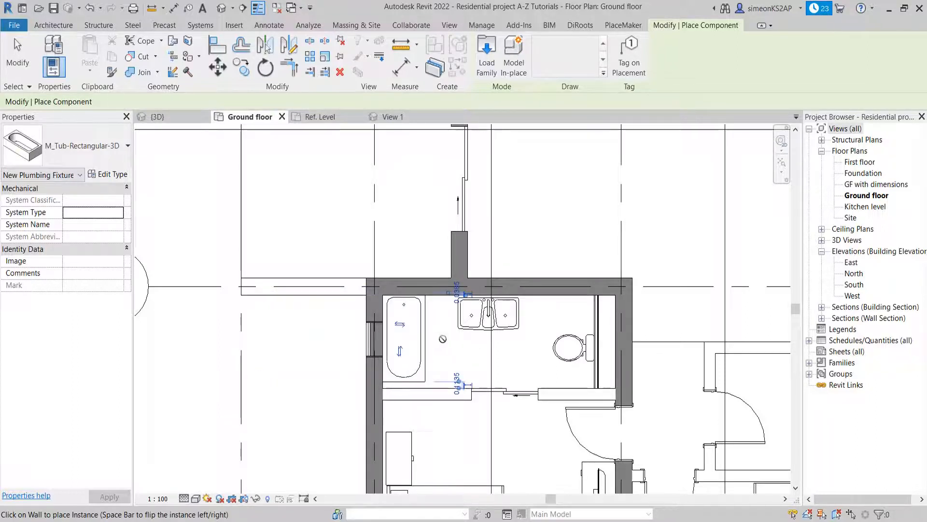
middle_drag(442, 338, 405, 313)
key(Escape)
key(Escape)
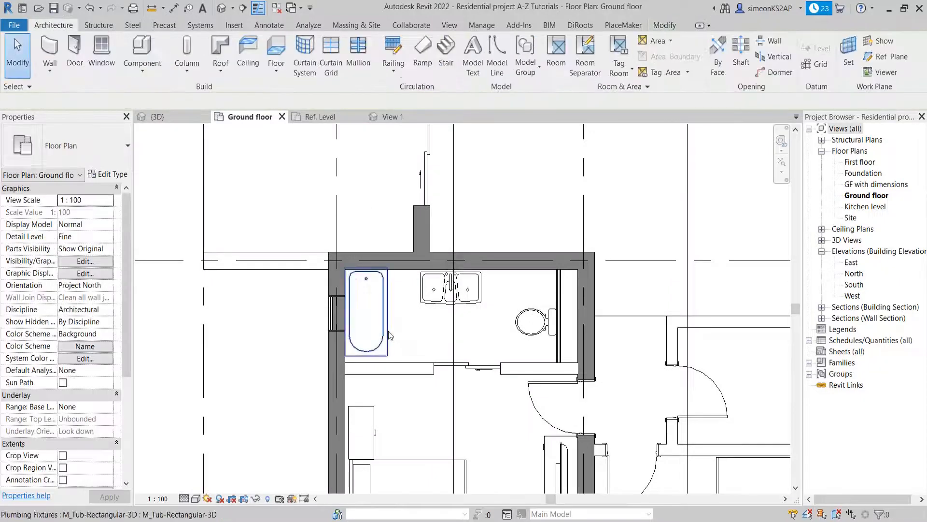
click(391, 335)
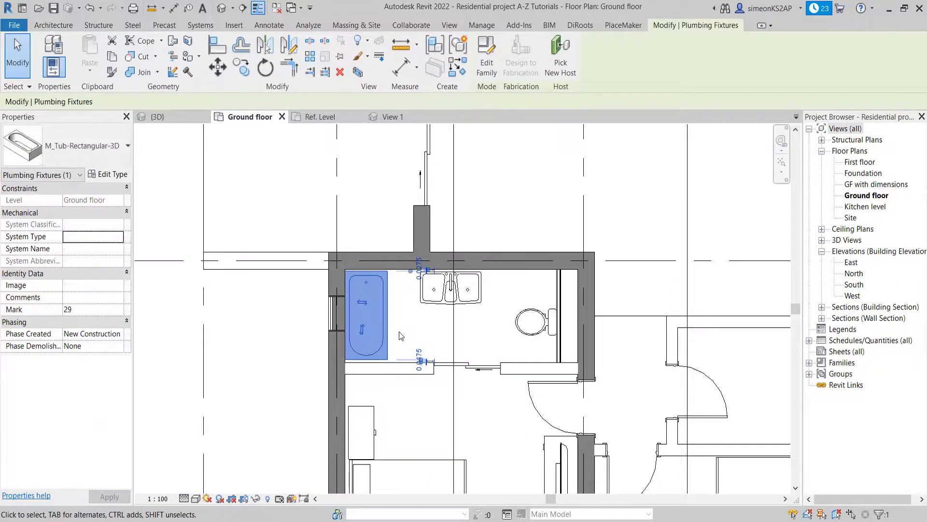
click(409, 329)
Step: Place a similar flush tank water closet in the second bathroom, backed against its upper wall about 0.58 m from the exterior wall
scroll(386, 309, down, 3)
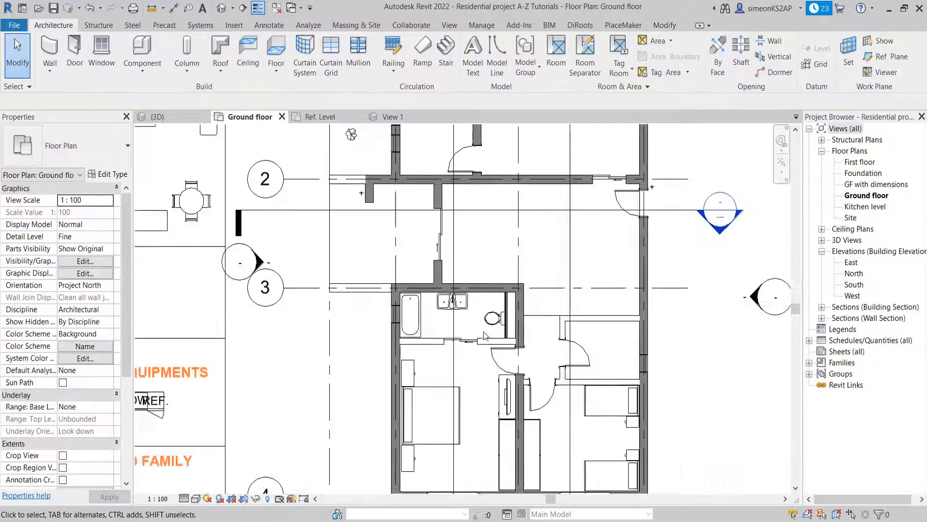
middle_drag(359, 286, 426, 297)
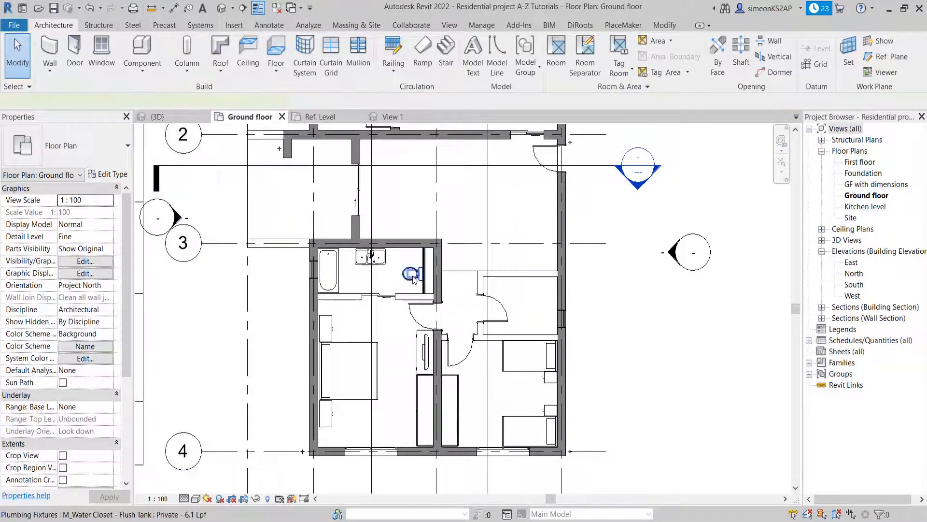
click(412, 277)
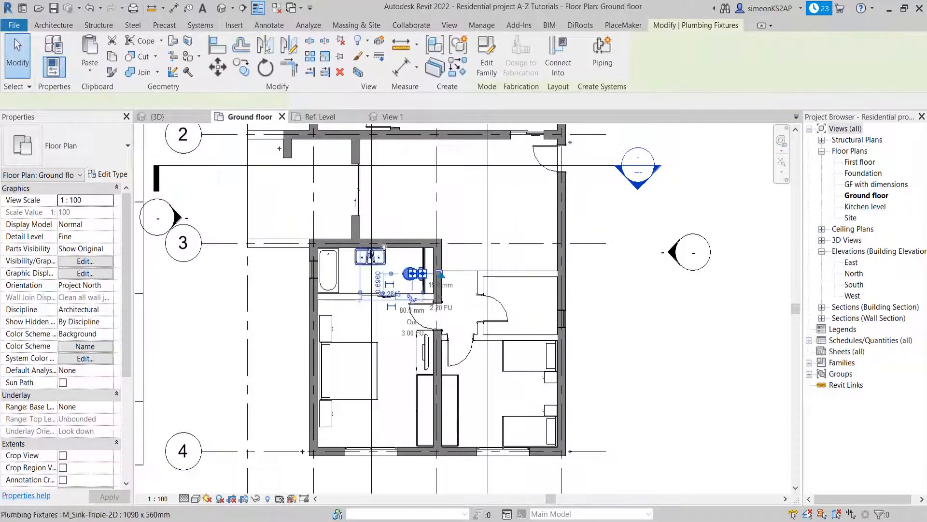
right_click(598, 281)
click(651, 352)
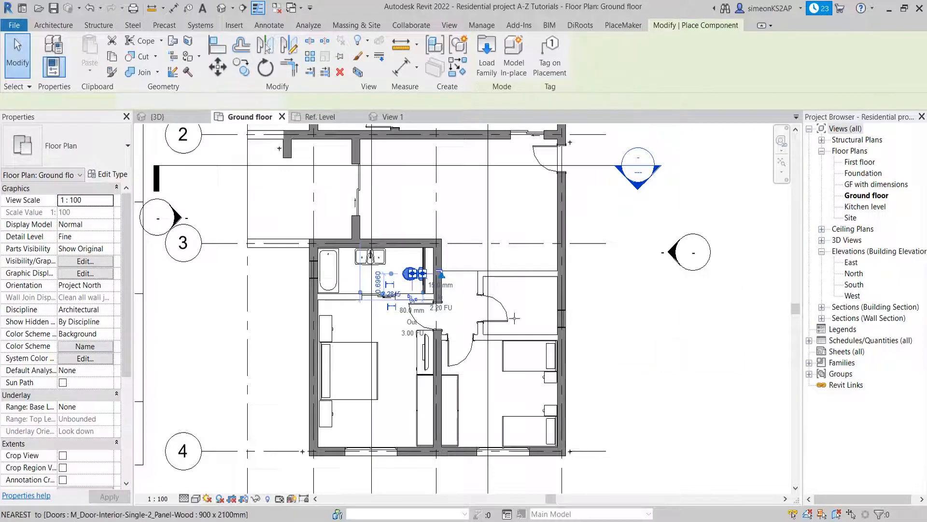
scroll(515, 318, up, 3)
middle_drag(522, 323, 423, 319)
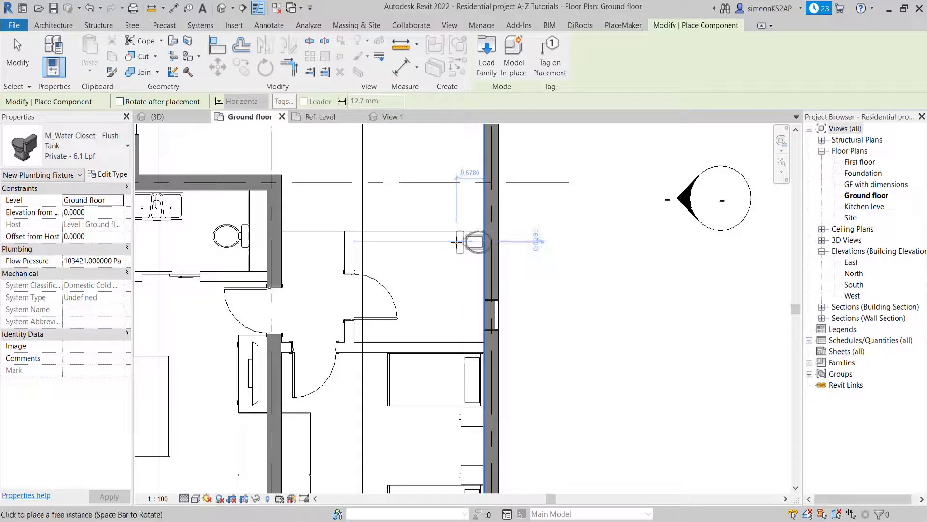
key(space)
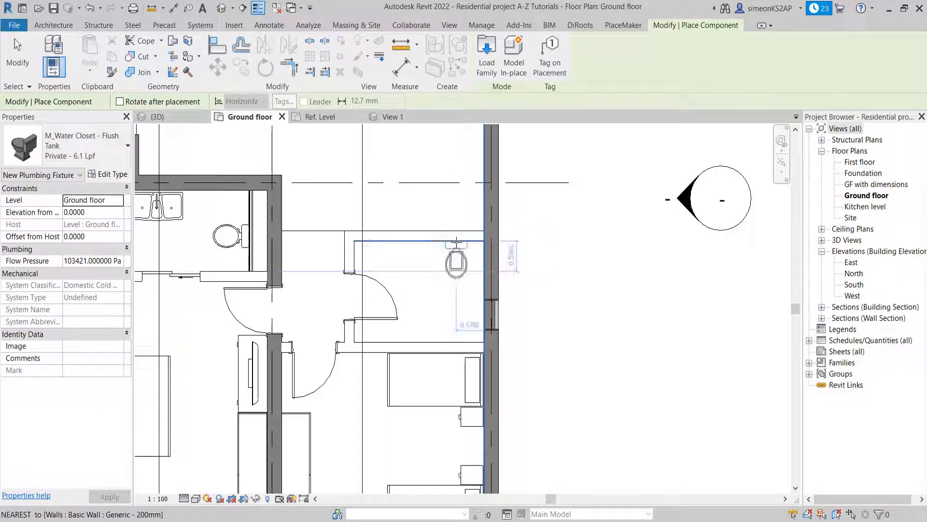
click(456, 242)
right_click(556, 255)
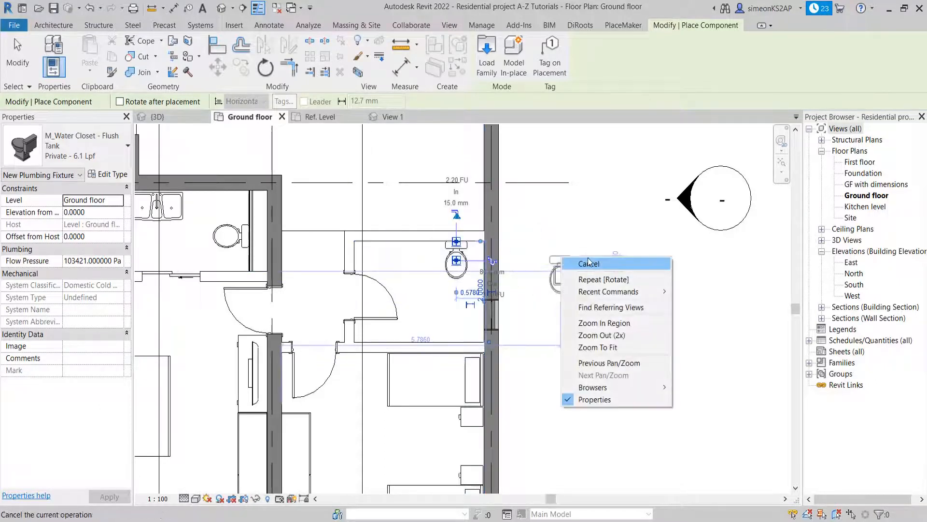
click(590, 262)
scroll(574, 259, up, 2)
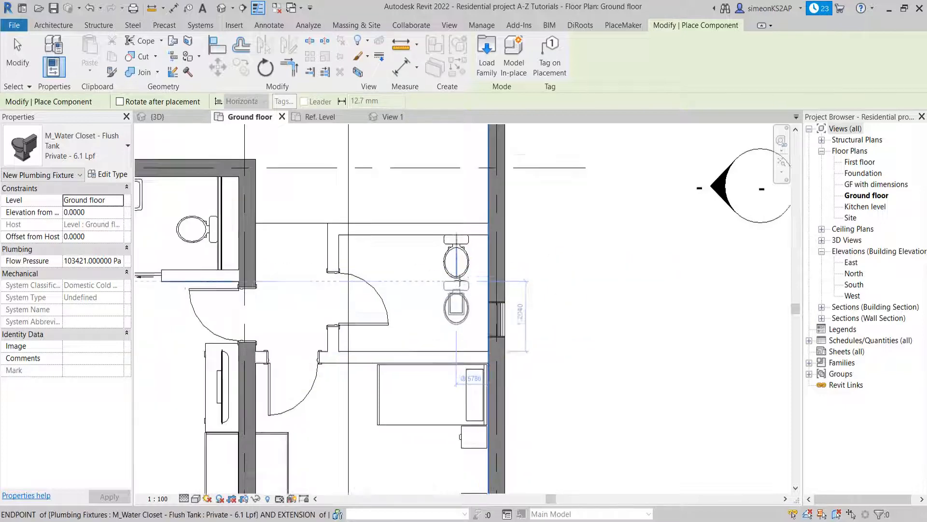
right_click(574, 257)
click(596, 265)
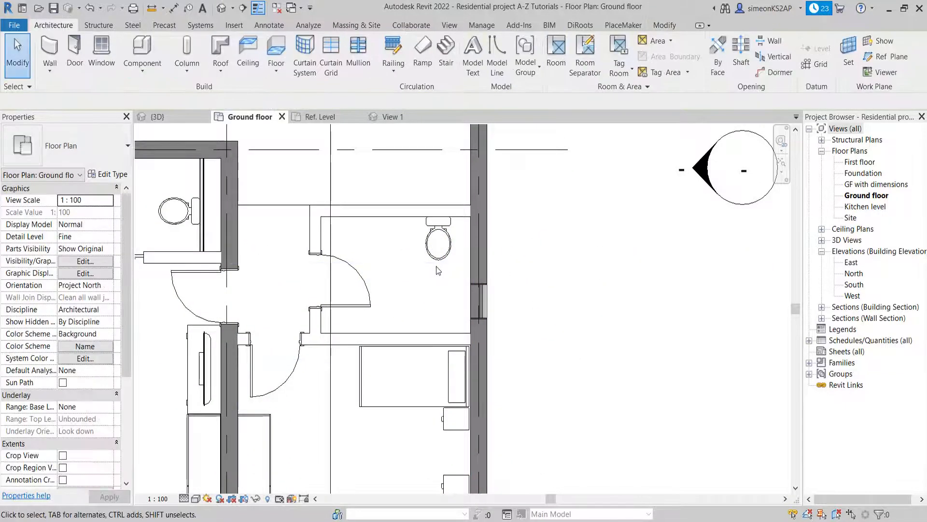
Step: Move the M_Shower Stall-2D from the loaded plumbing fixtures into the second bathroom, beside the water closet at the upper wall
scroll(461, 214, up, 1)
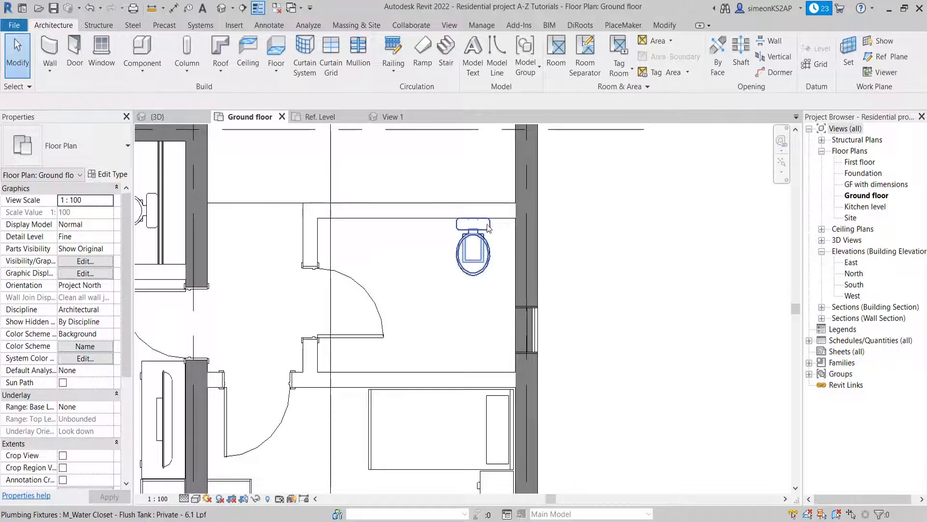
scroll(488, 228, down, 2)
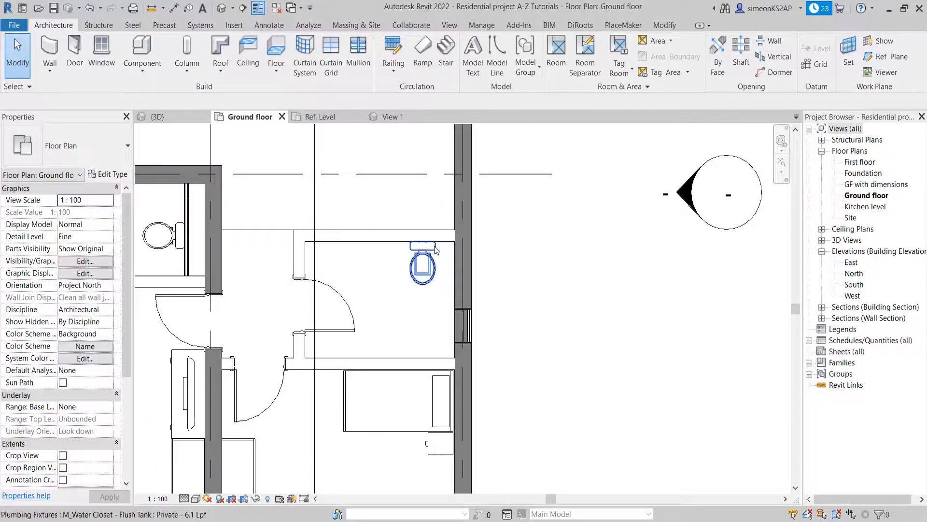
scroll(563, 256, down, 2)
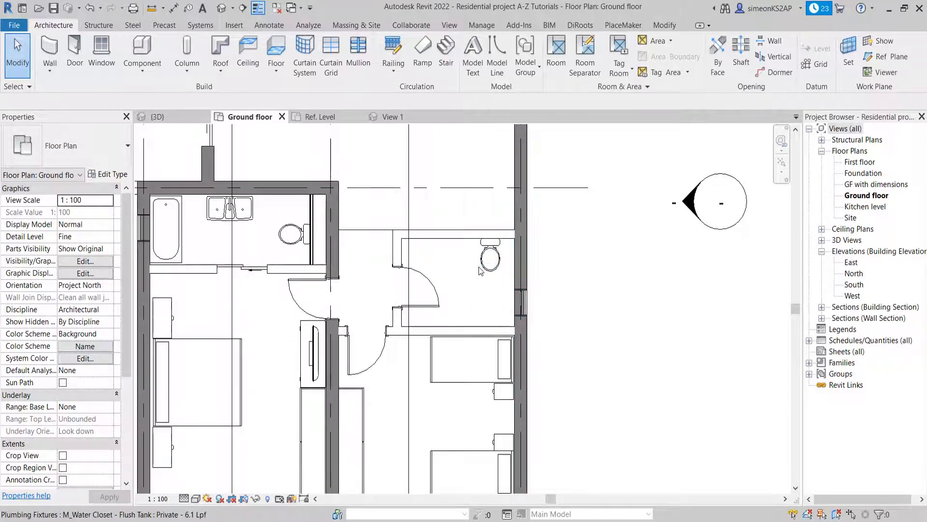
scroll(480, 270, down, 3)
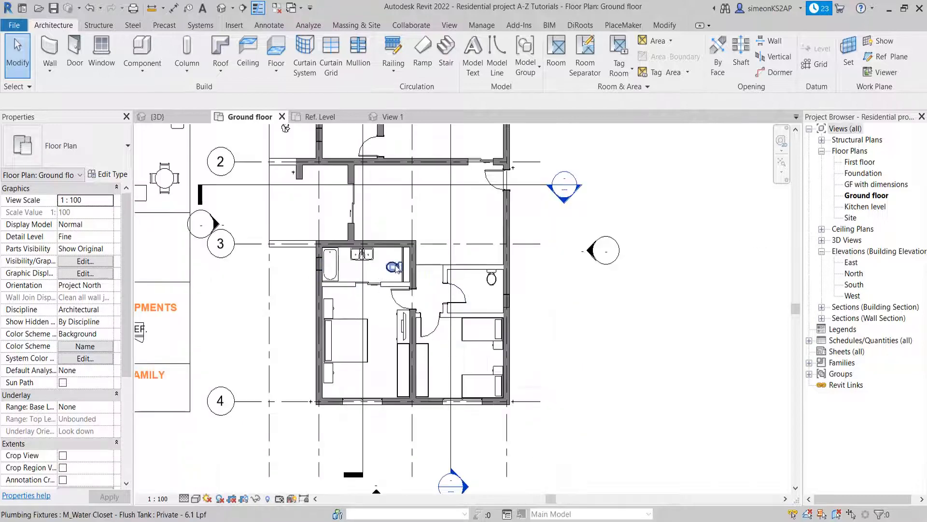
scroll(372, 256, up, 2)
scroll(375, 261, down, 3)
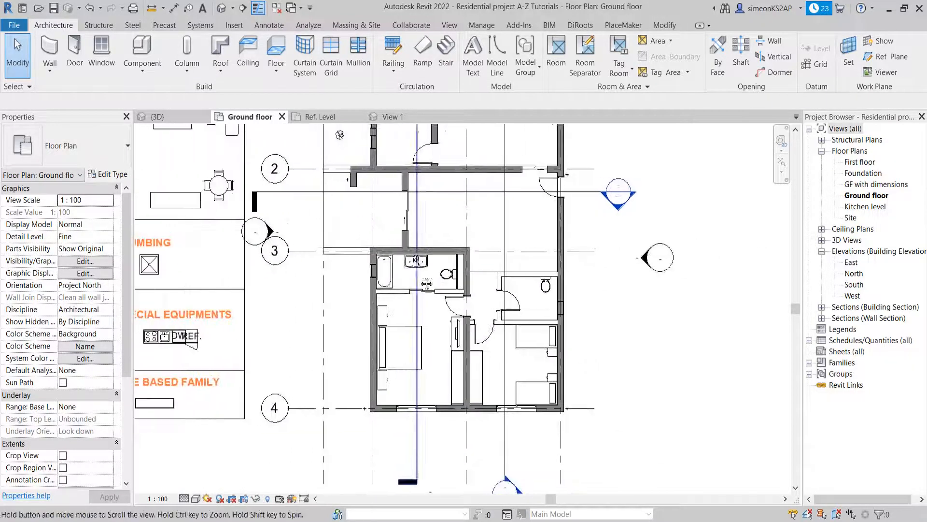
click(232, 284)
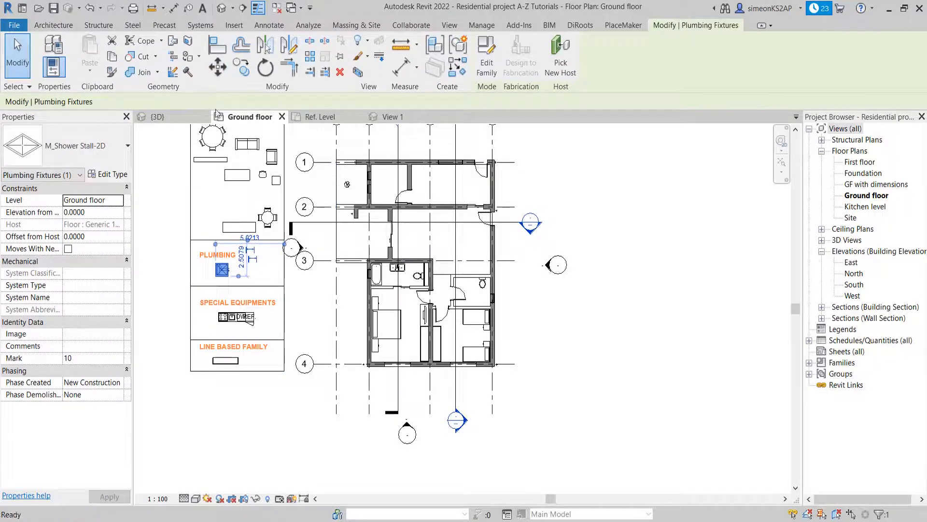
scroll(225, 274, up, 3)
key(m)
key(v)
click(233, 265)
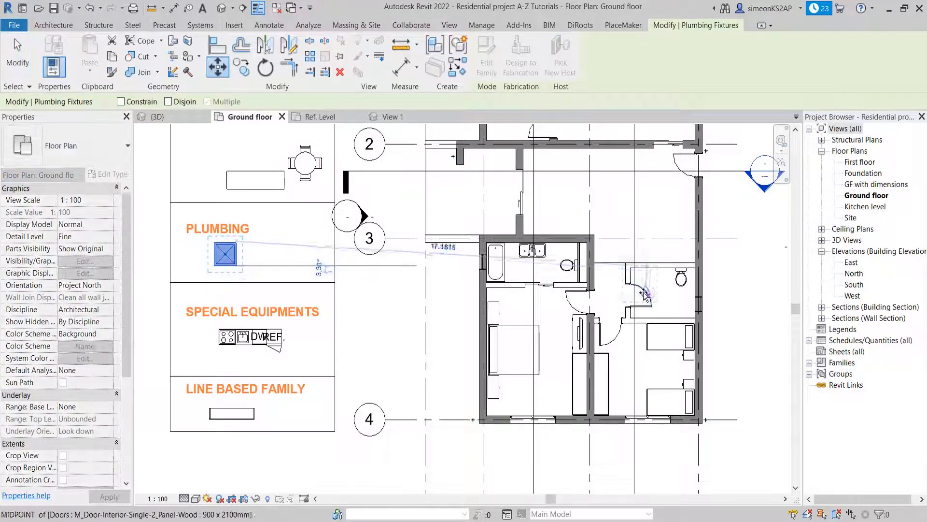
middle_drag(645, 293, 449, 289)
scroll(449, 288, up, 2)
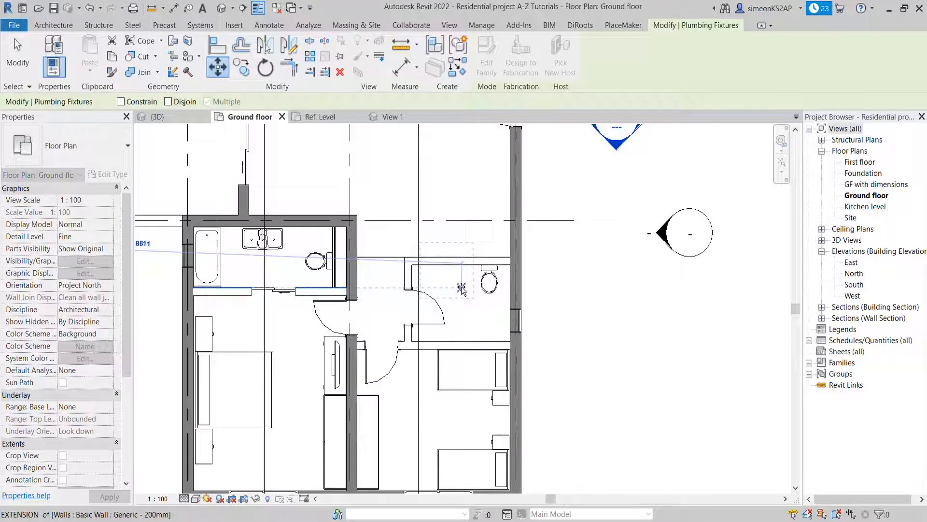
click(461, 288)
Step: Nudge the shower stall down until its upper edge sits against the inner face of the second bathroom's upper wall
scroll(468, 293, up, 2)
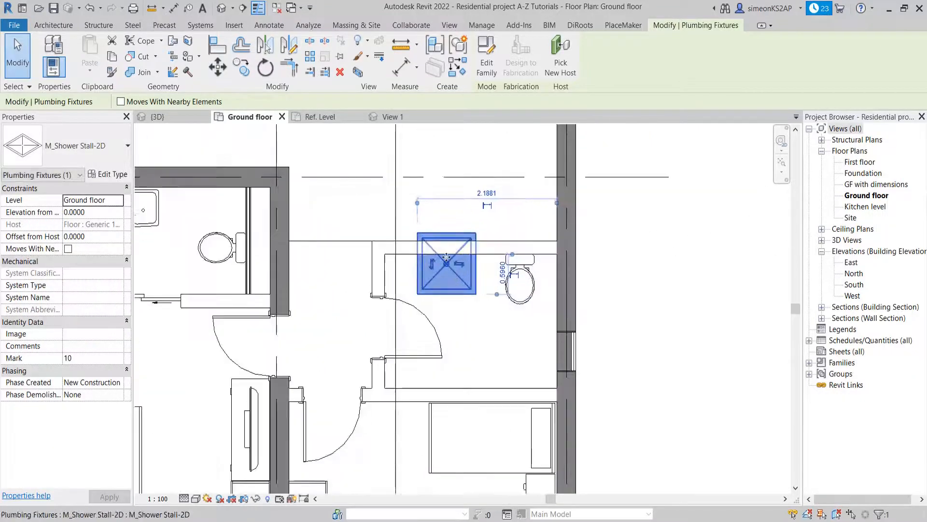
key(Down)
key(Down)
key(Down)
key(Down)
key(Down)
key(Down)
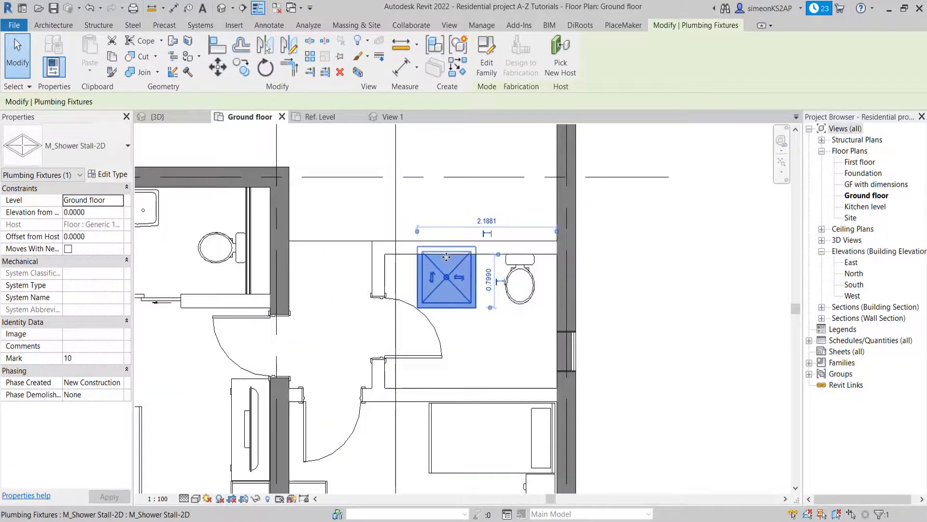
key(Down)
key(Down)
key(Down)
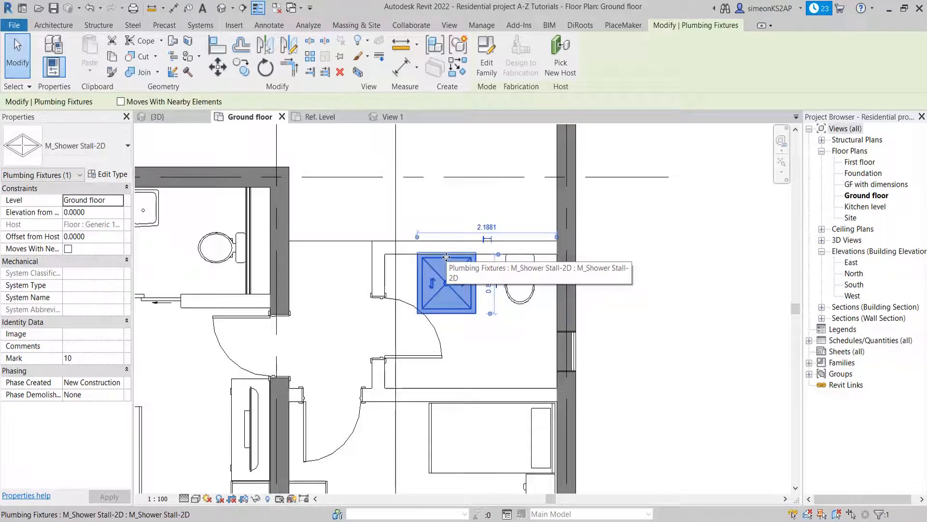
key(Escape)
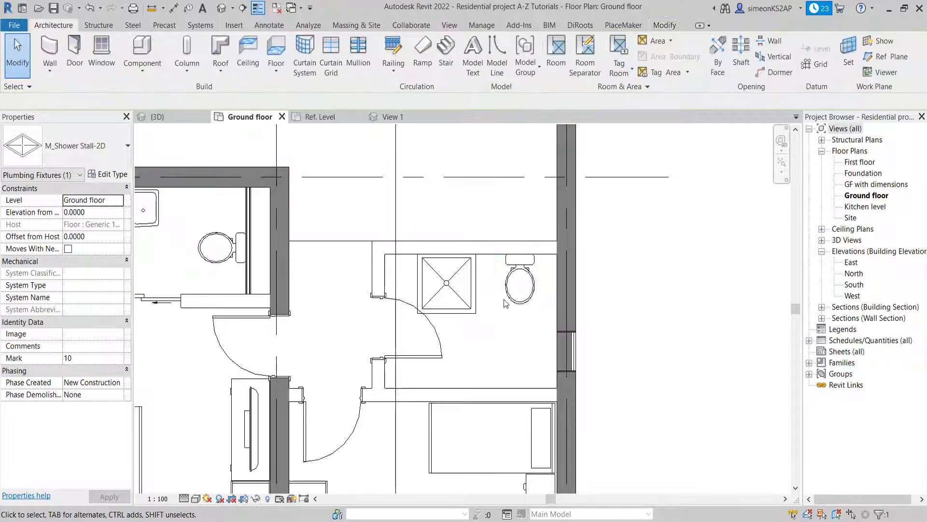
Step: Swap the second bathroom's fixtures, putting the water closet near the door and the shower stall in the exterior wall's upper corner
click(517, 271)
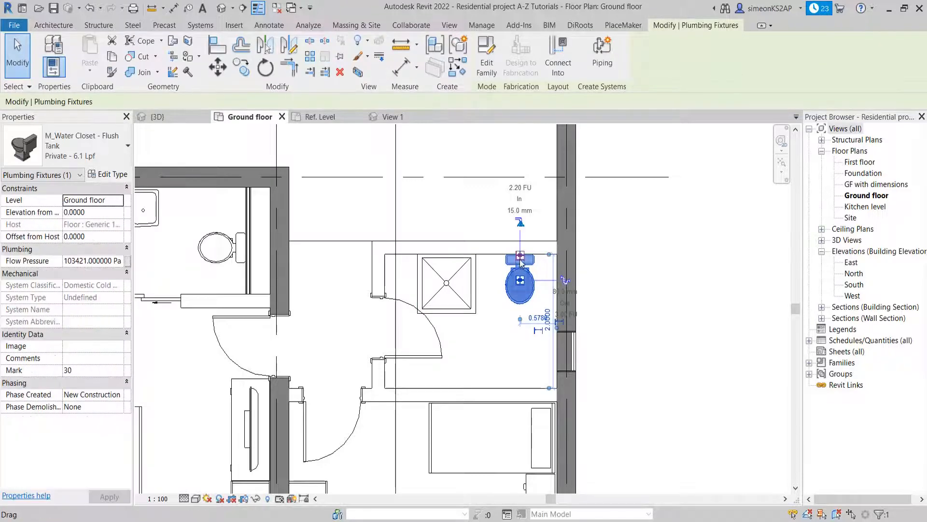
drag(521, 259, 552, 274)
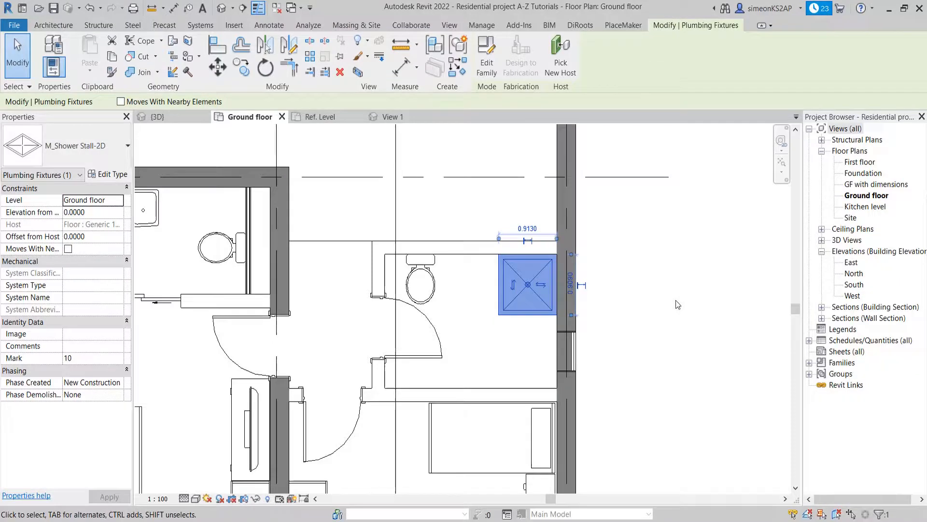
click(593, 316)
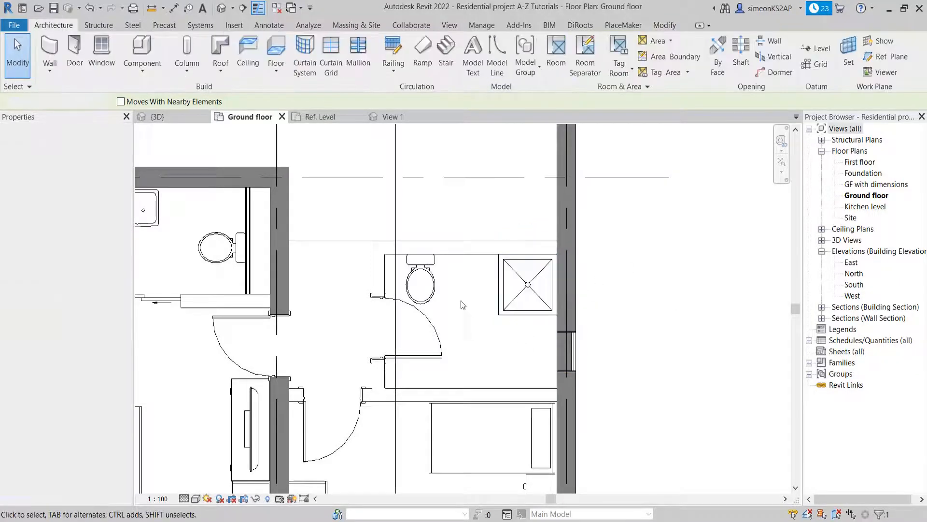
Step: Shift the second bathroom's water closet along the upper wall toward the shower stall, about 1.79 m from the exterior wall
click(427, 267)
drag(420, 265, 443, 265)
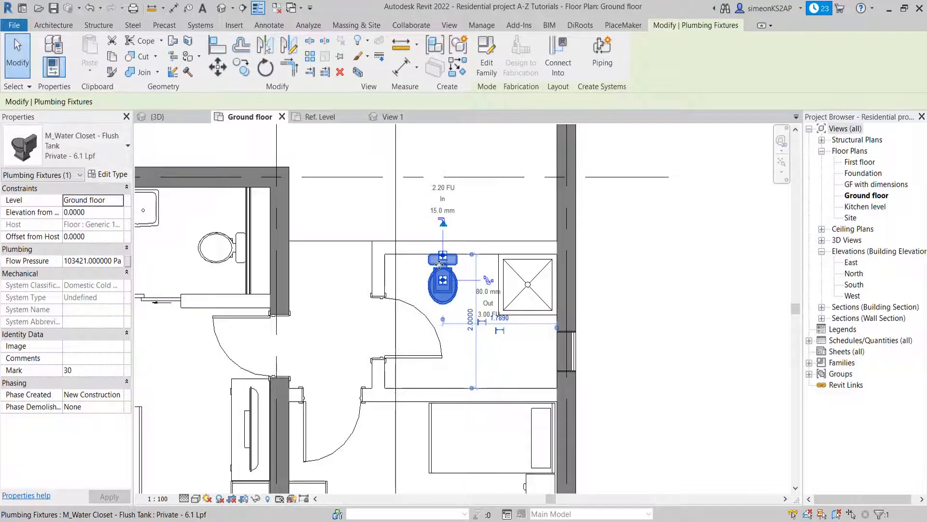
click(494, 352)
Step: Place a copy of the master bathroom's 1090 x 560mm M_Sink-Triple-2D on the second bathroom's lower wall, using Create Similar
scroll(478, 339, down, 1)
middle_drag(478, 340, 460, 295)
scroll(413, 290, up, 2)
scroll(447, 288, down, 4)
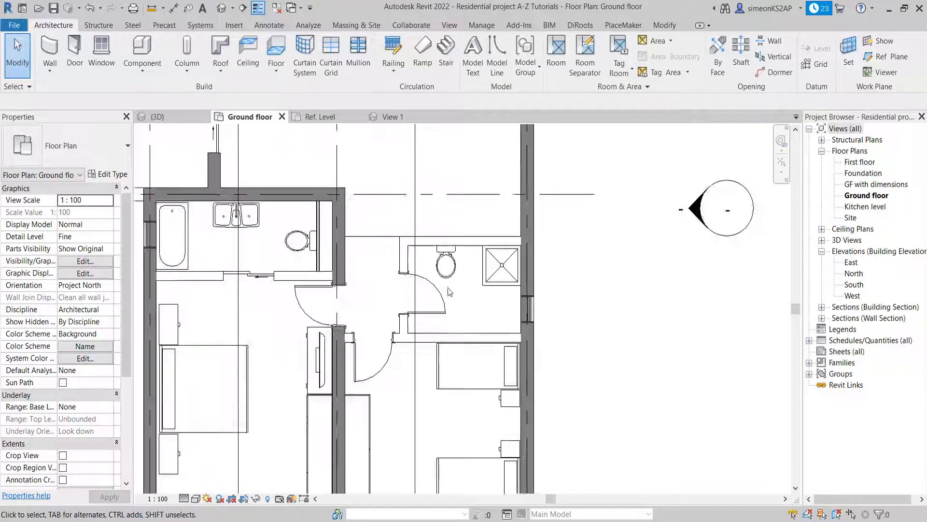
click(303, 249)
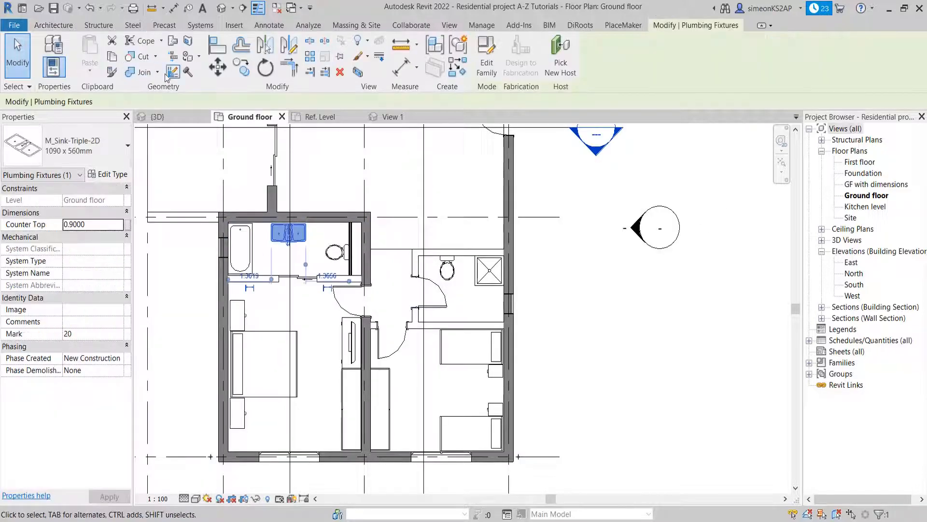
click(225, 73)
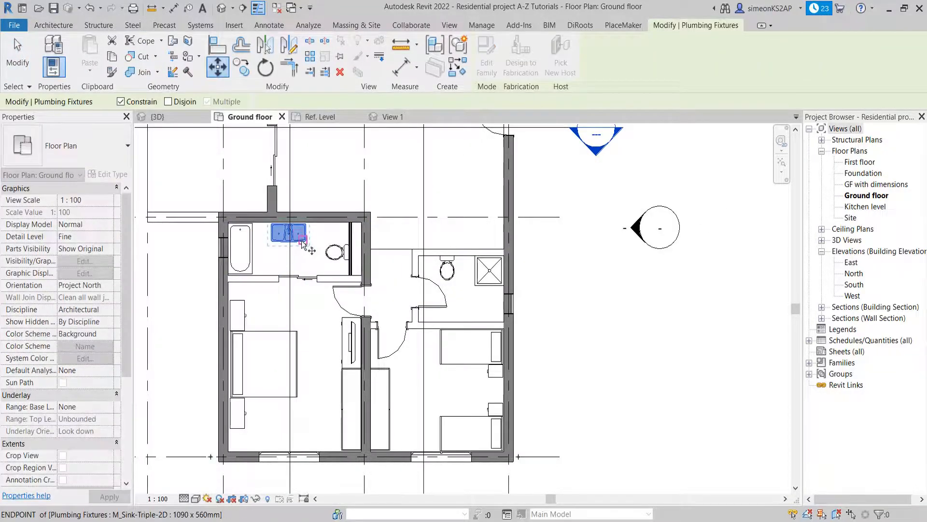
key(Escape)
right_click(296, 232)
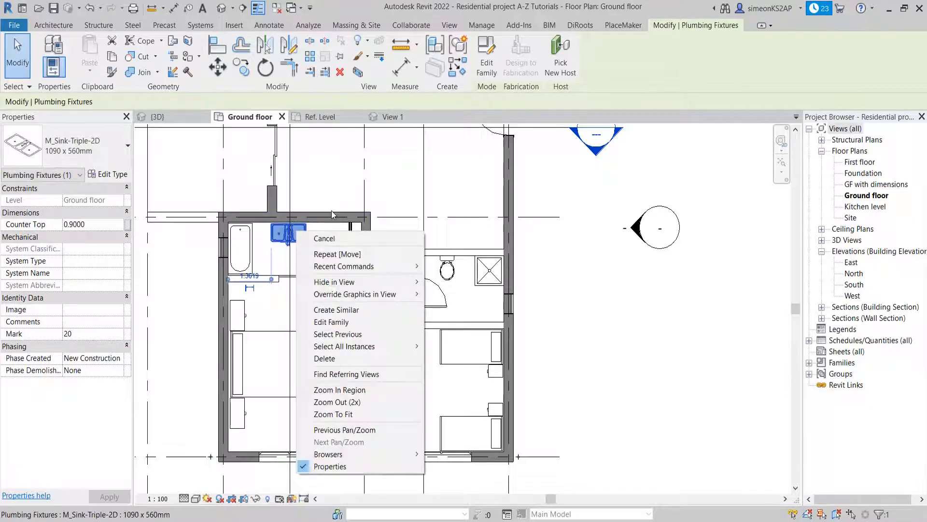
click(344, 309)
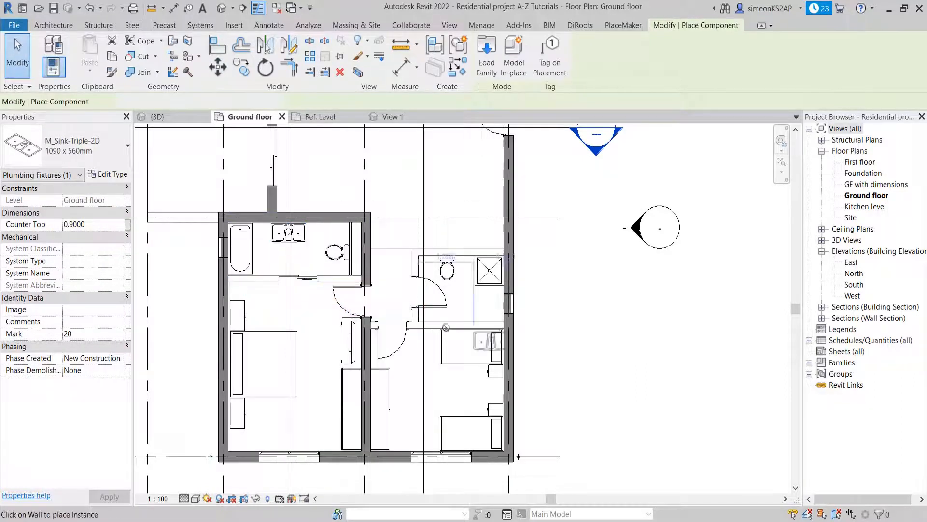
scroll(468, 313, up, 3)
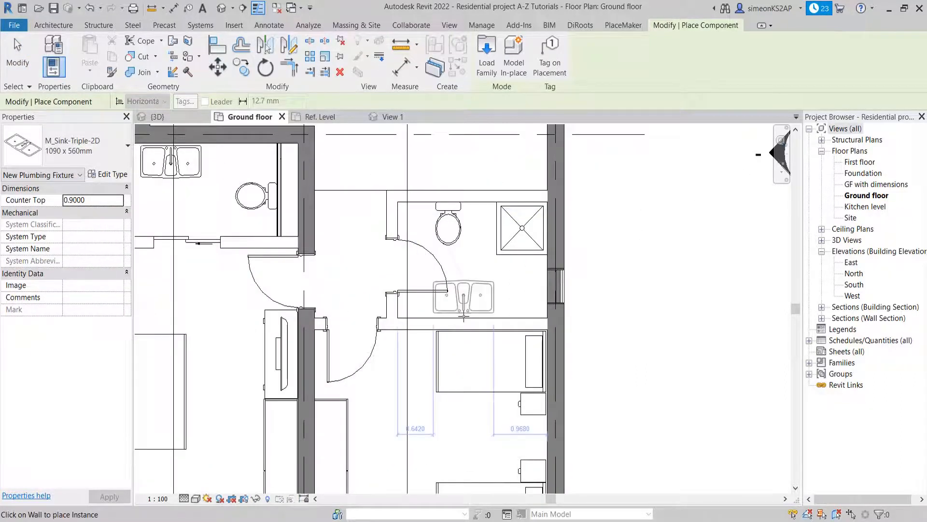
click(467, 318)
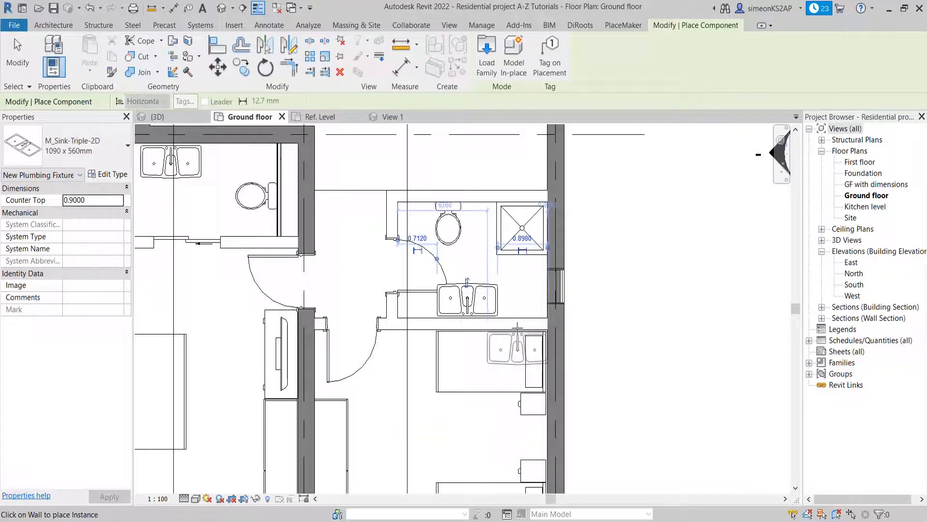
Step: Nudge the second bathroom's sink along the lower wall toward the window until it clears the open door leaf
scroll(516, 319, down, 2)
middle_drag(509, 319, 438, 328)
scroll(421, 321, up, 3)
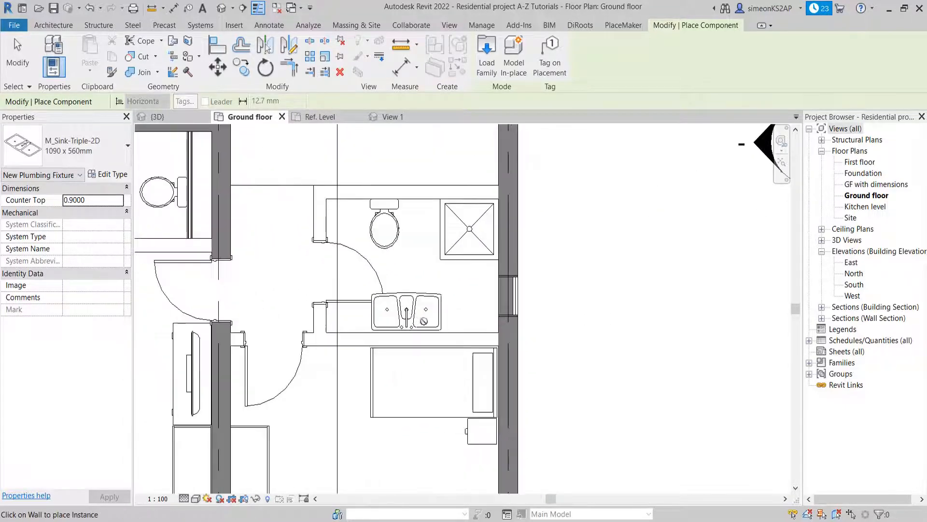
key(Escape)
key(Escape)
click(439, 329)
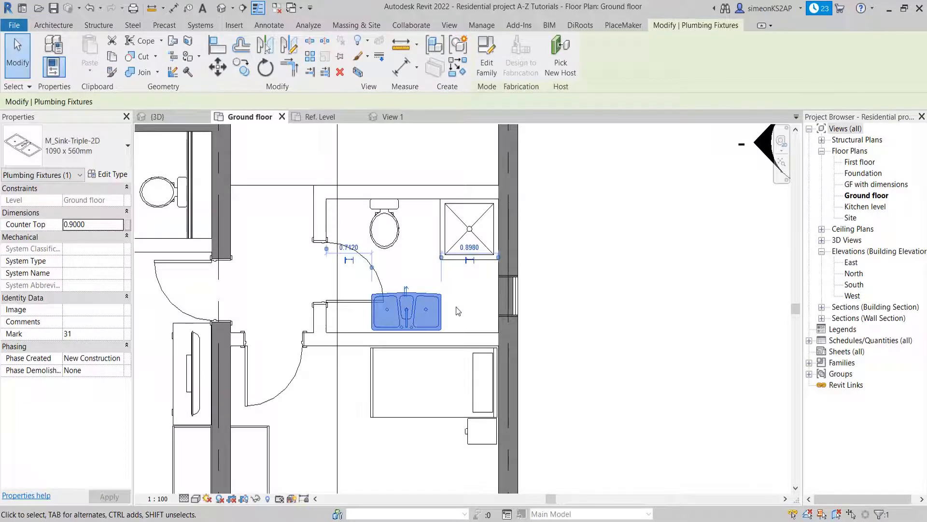
key(Right)
key(Right)
key(Right)
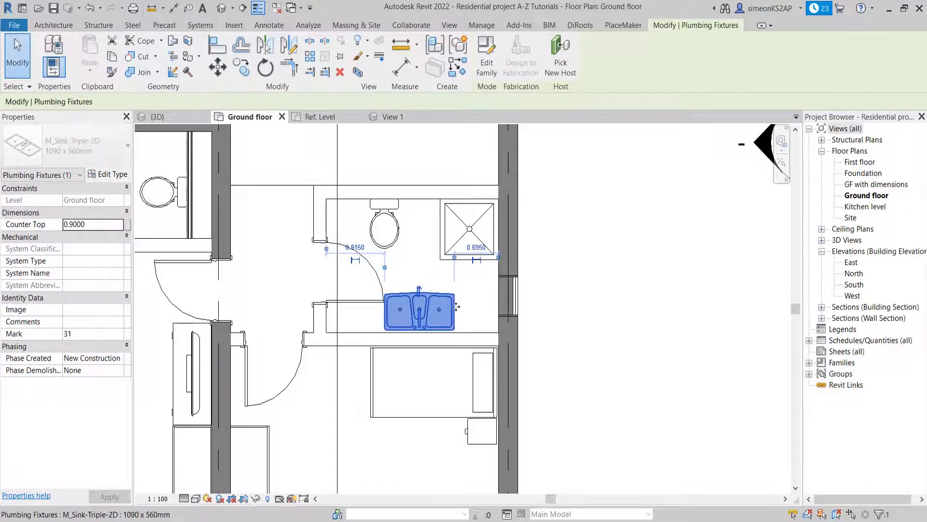
Step: Shift the second bathroom's triple sink slightly farther toward the exterior wall, leaving about 0.64 m between them
key(Right)
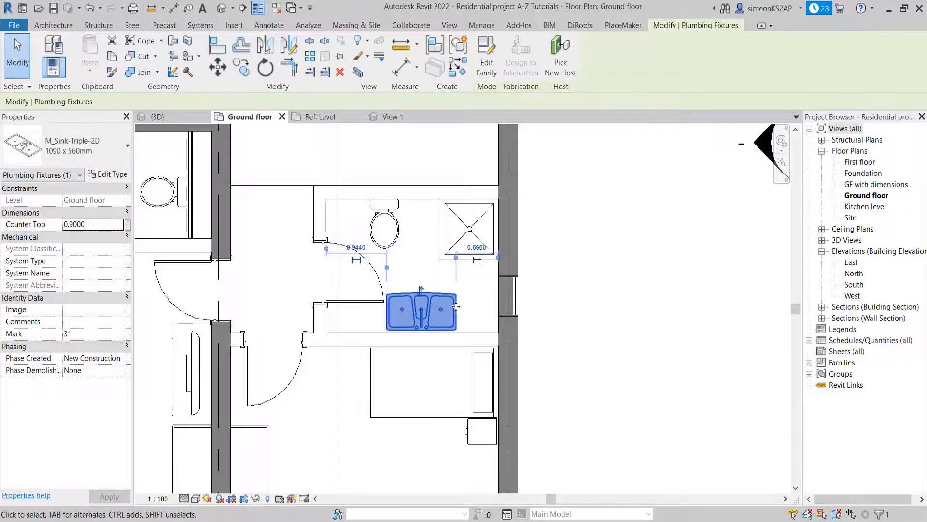
key(Right)
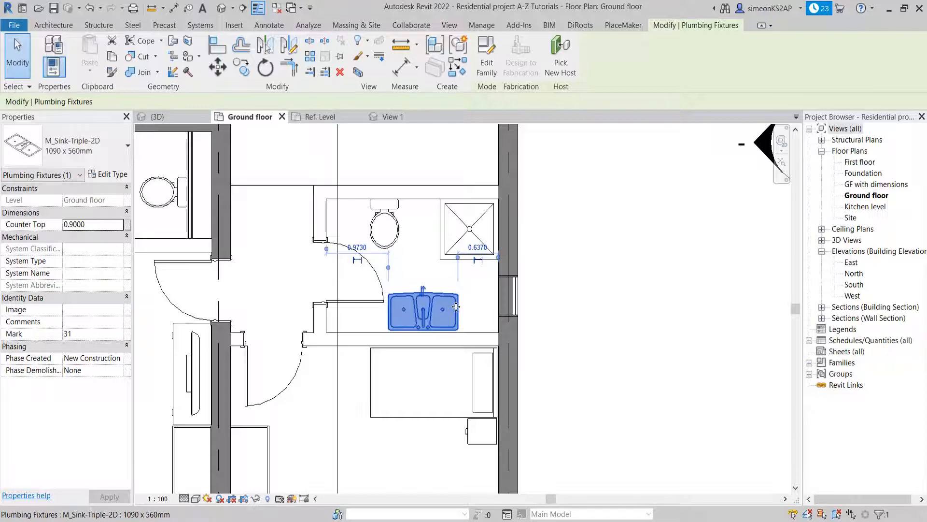
key(Escape)
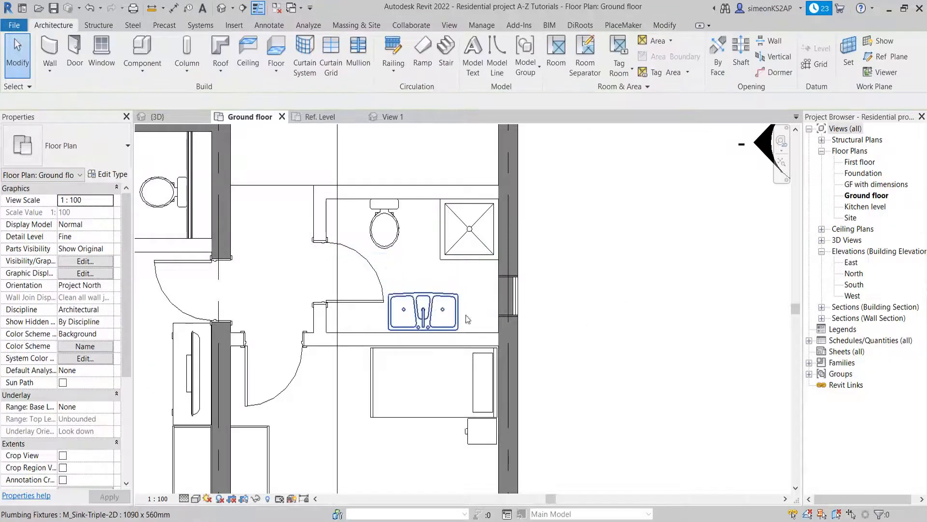
Step: Move the M_Sofa-Corbu and M_Chair-Corbu together from the furniture legend into the living area just below the grid 2 wall
scroll(570, 273, down, 3)
scroll(476, 288, down, 5)
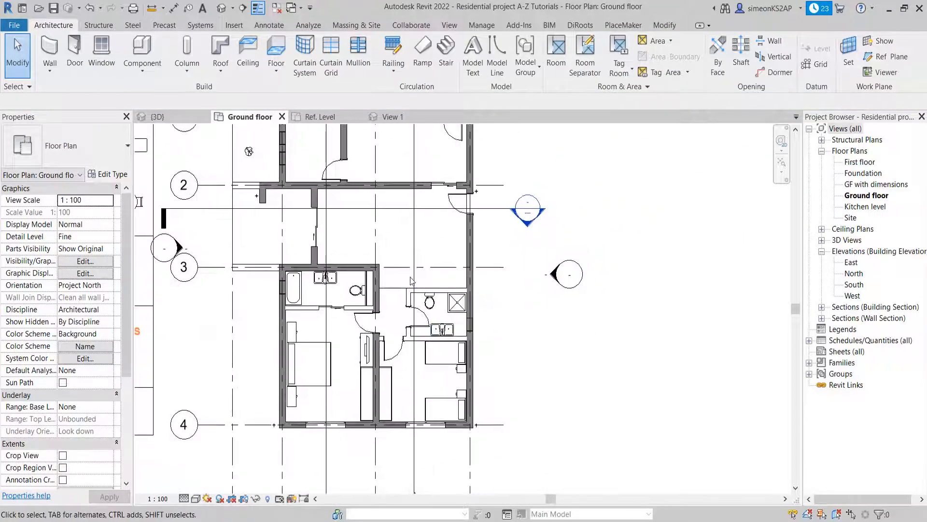
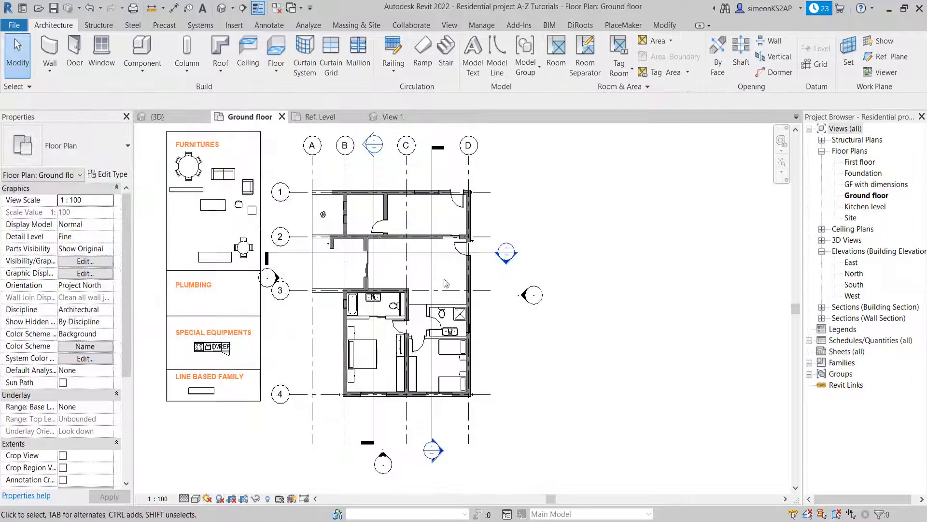
scroll(446, 283, up, 3)
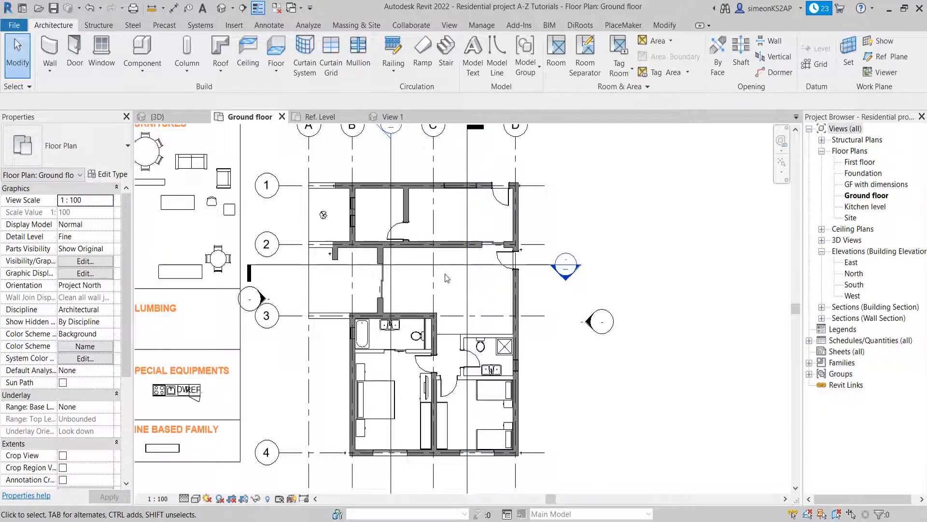
scroll(445, 274, down, 2)
middle_drag(447, 283, 467, 289)
scroll(229, 192, up, 1)
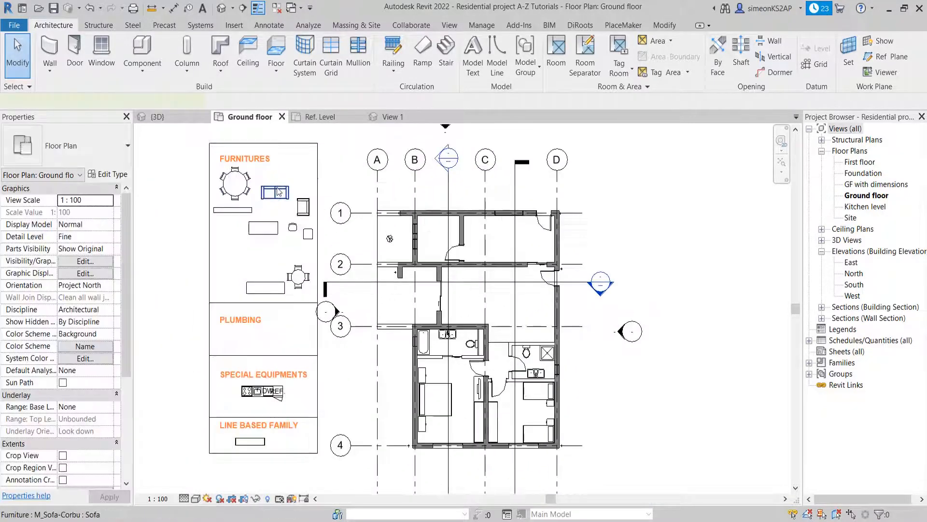
click(278, 192)
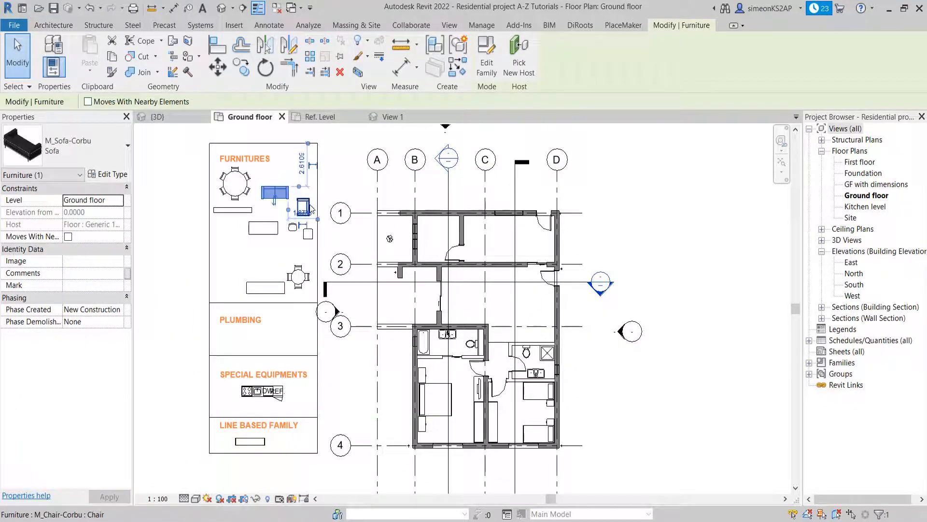
ctrl+click(307, 205)
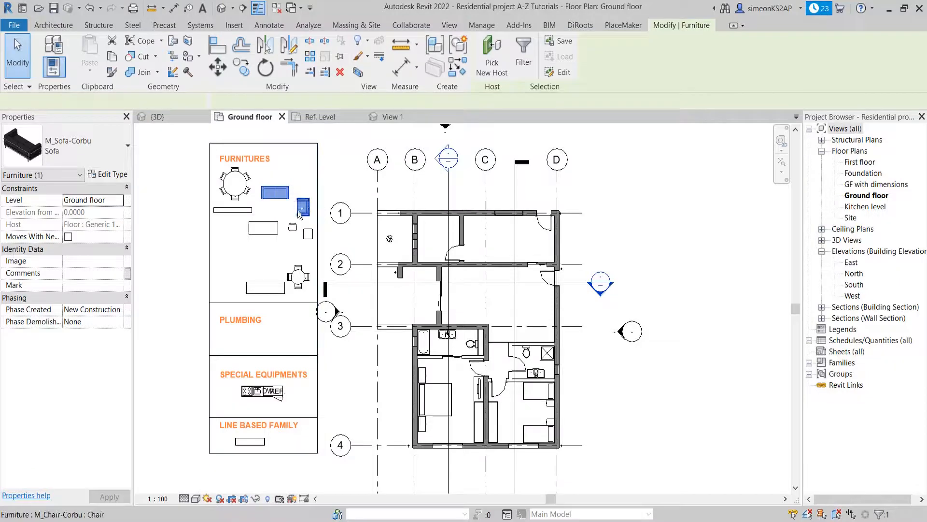
click(226, 71)
click(297, 176)
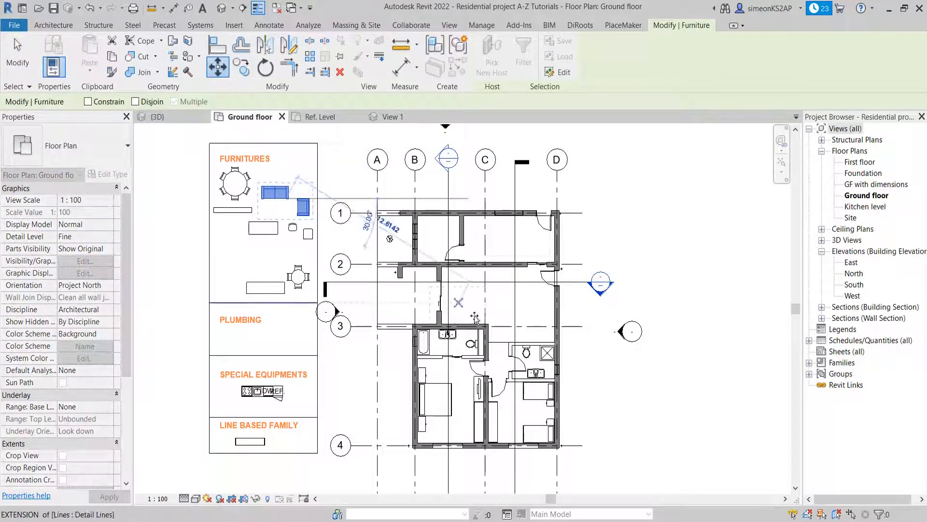
scroll(468, 293, up, 3)
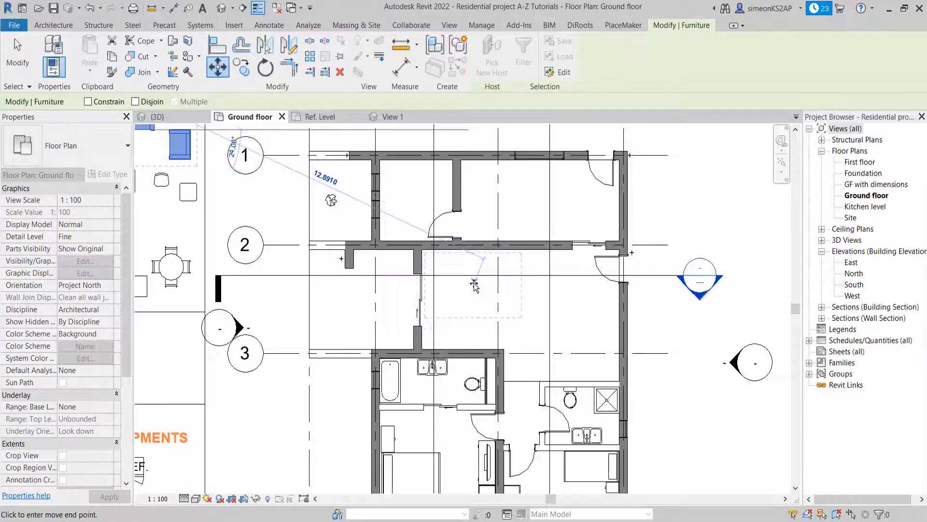
click(475, 285)
middle_drag(542, 300, 508, 300)
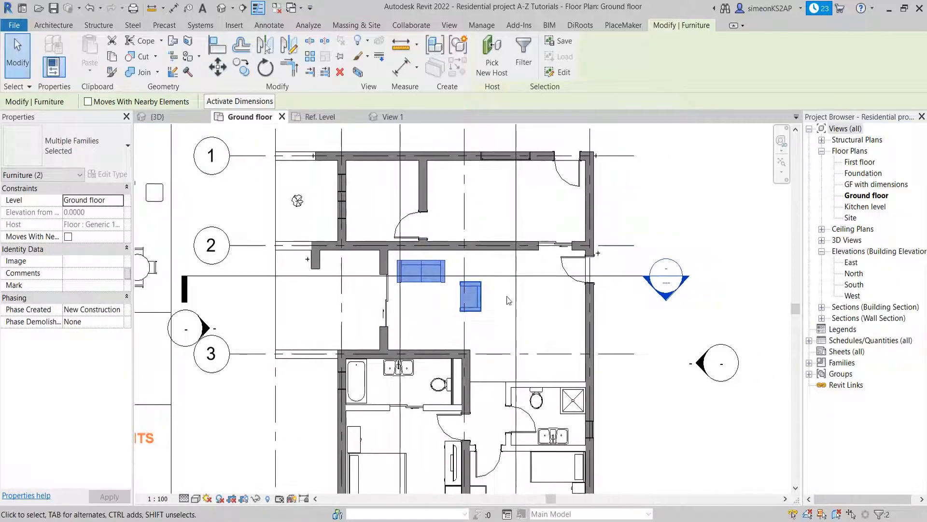
Step: Nudge the living area's sofa and chair together toward the grid 2 wall until the sofa sits close to it
click(503, 296)
click(439, 274)
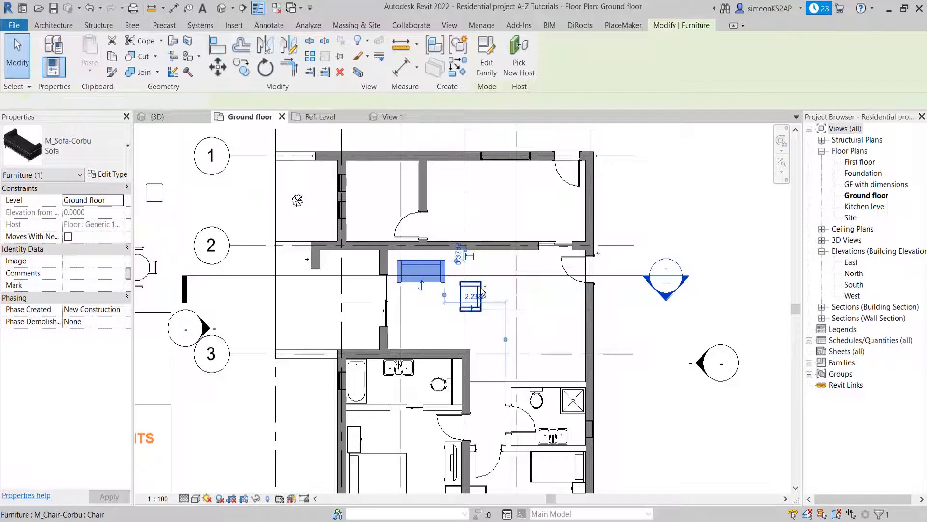
ctrl+click(482, 291)
key(Up)
key(Up)
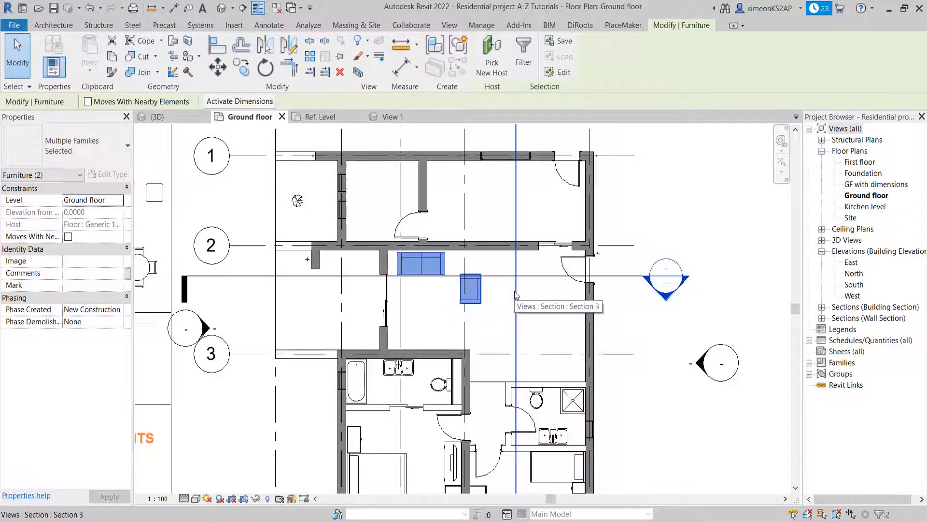
key(Escape)
Step: Move the M_Table-End from the furniture legend into the living area's corner between the sofa and the chair
scroll(488, 297, down, 2)
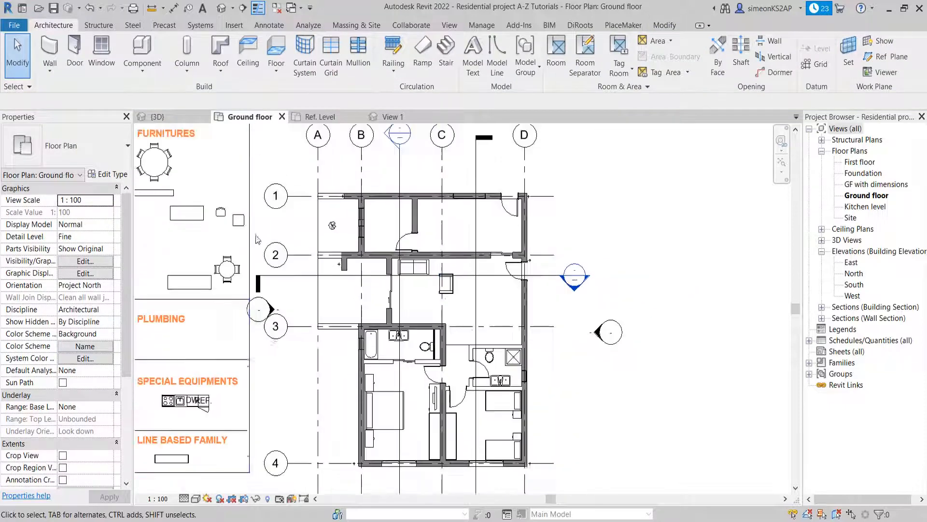
click(239, 220)
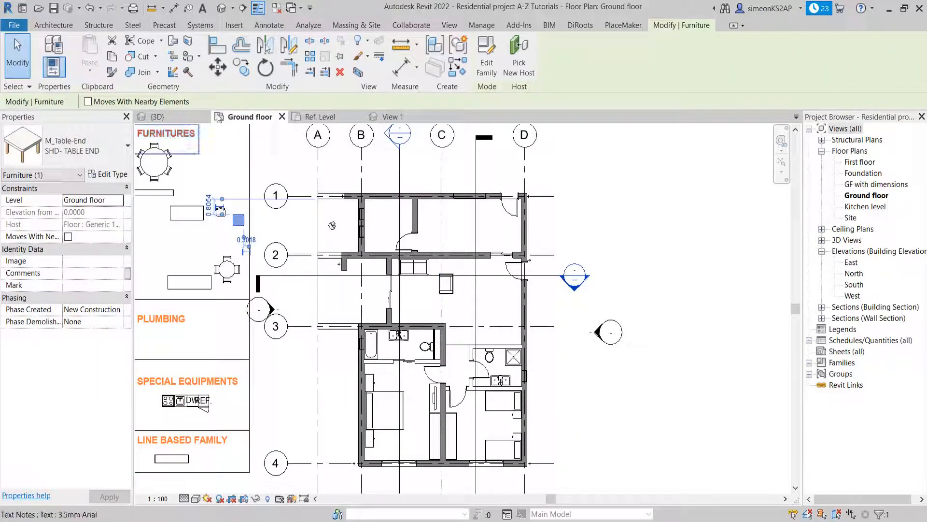
click(219, 73)
click(239, 217)
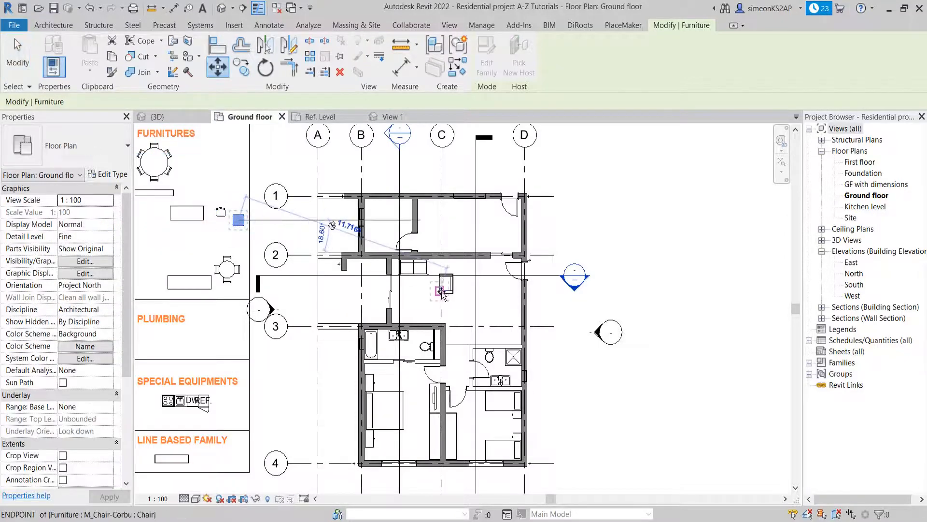
scroll(442, 277, up, 3)
scroll(443, 261, up, 2)
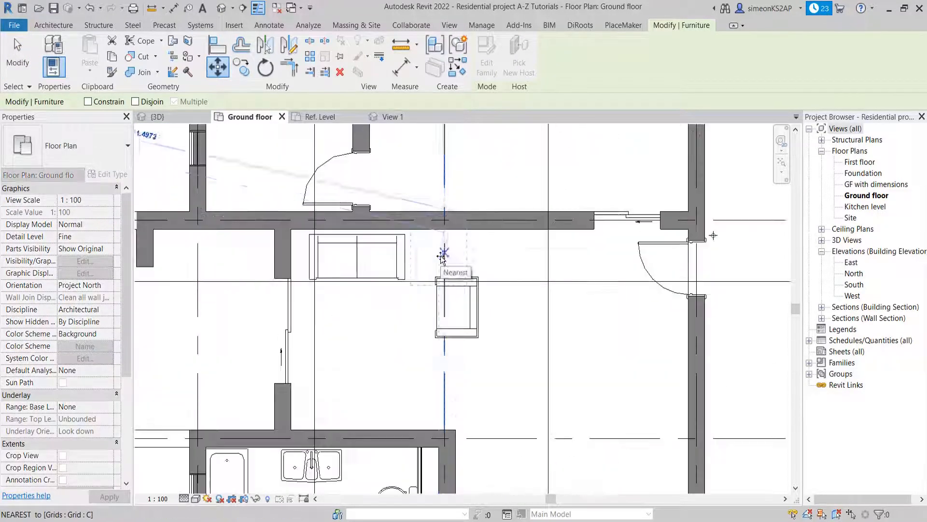
click(442, 257)
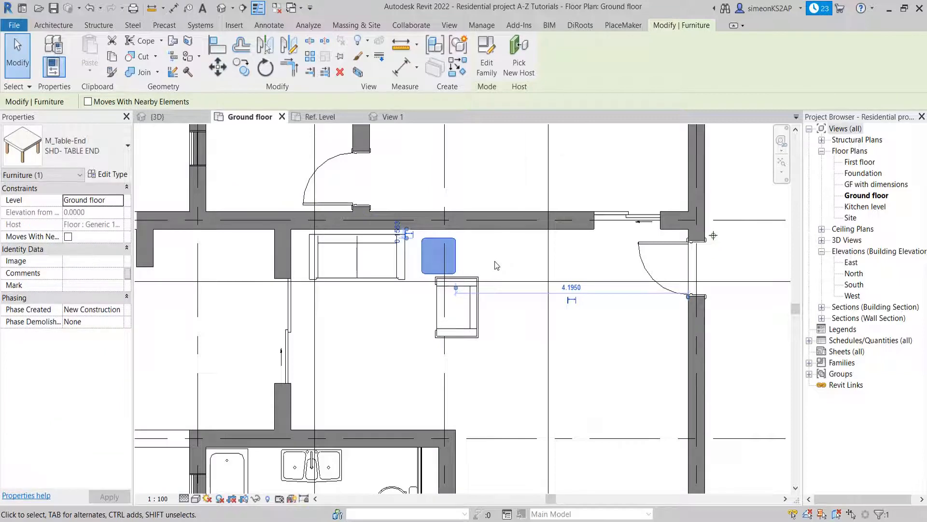
Step: Nudge the end table closer to the sofa's armrest
key(Left)
key(Left)
key(Left)
key(Left)
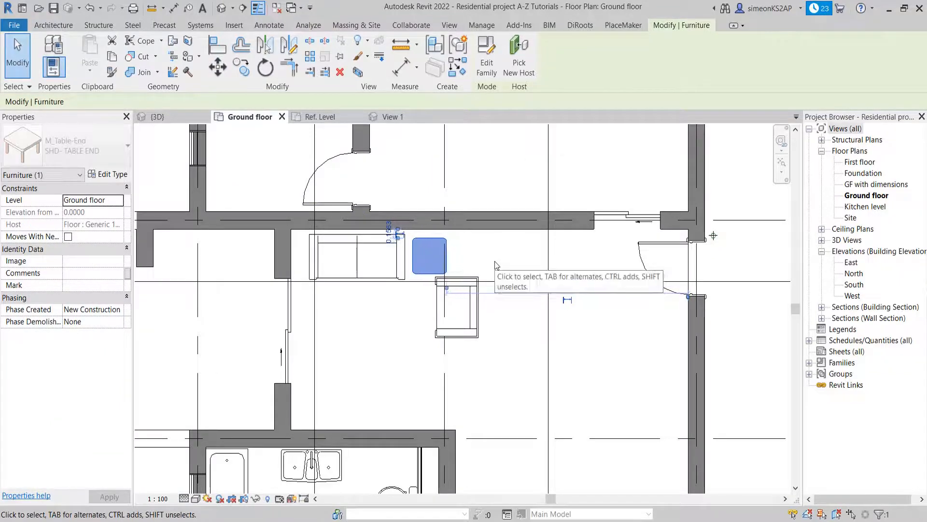
key(Escape)
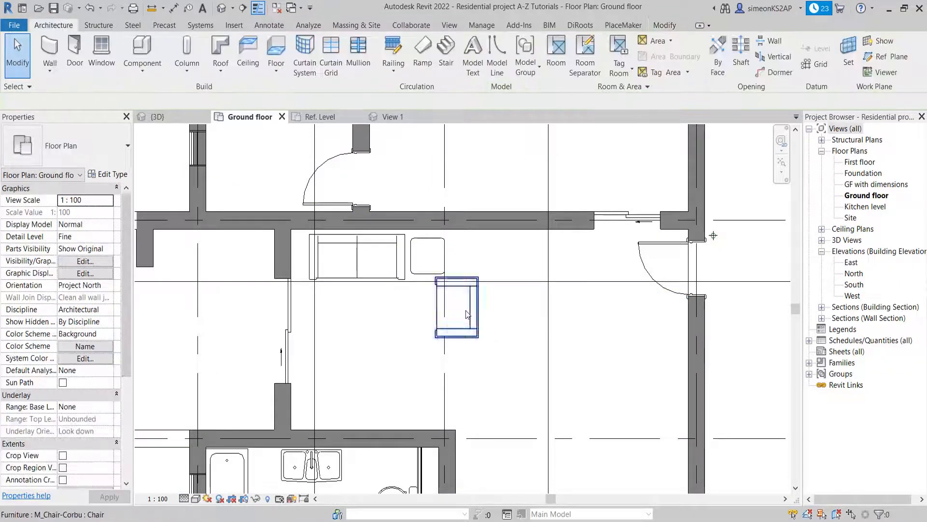
Step: Move the 1525mm Diameter round dining table with chairs from the furniture legend to the open area between grids C and D, above grid 3
scroll(419, 288, down, 1)
scroll(418, 288, down, 5)
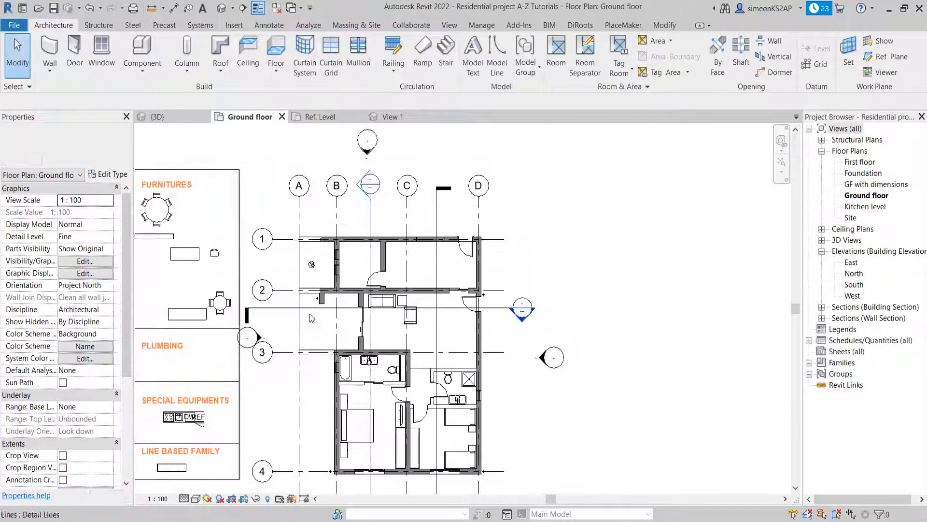
scroll(275, 288, down, 1)
middle_drag(275, 288, 360, 286)
scroll(290, 265, up, 2)
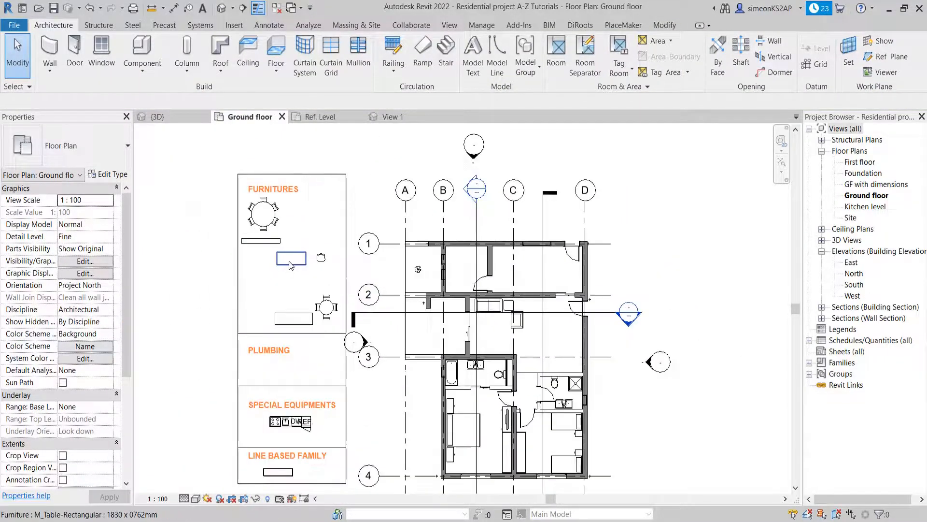
scroll(531, 341, up, 2)
middle_drag(508, 341, 474, 341)
scroll(395, 330, down, 1)
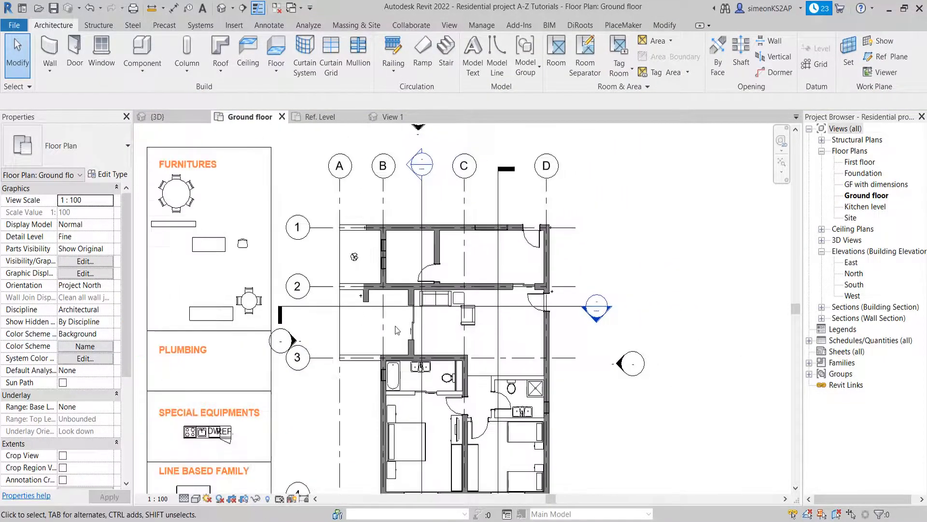
scroll(407, 304, down, 1)
middle_drag(319, 336, 318, 317)
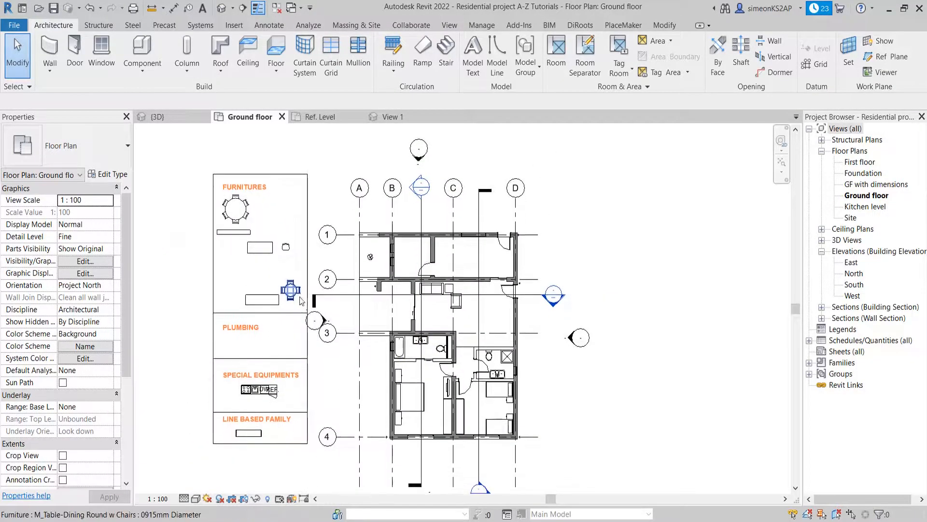
middle_drag(247, 231, 216, 225)
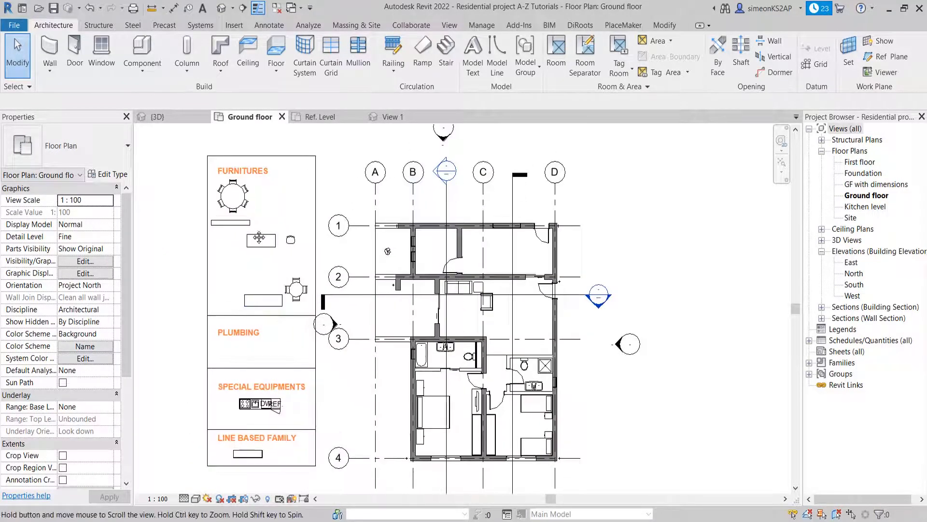
scroll(216, 225, up, 1)
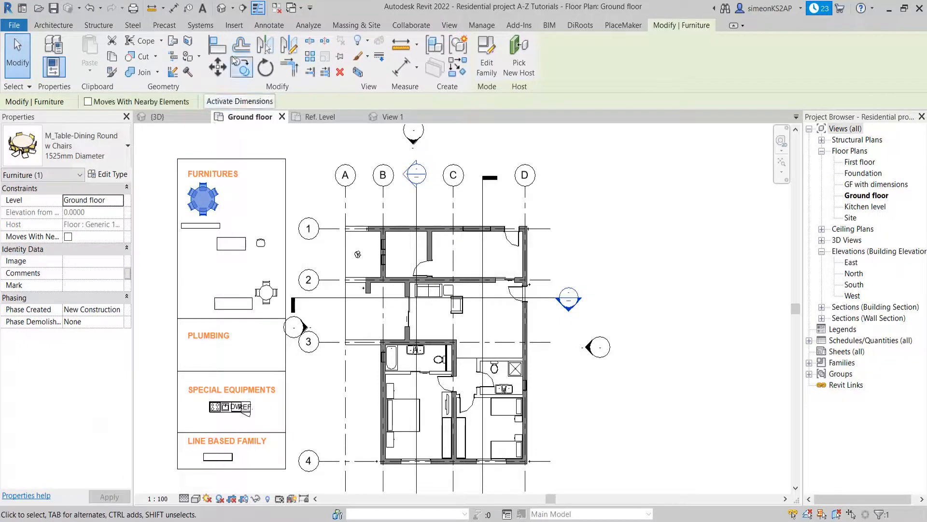
click(217, 67)
click(203, 199)
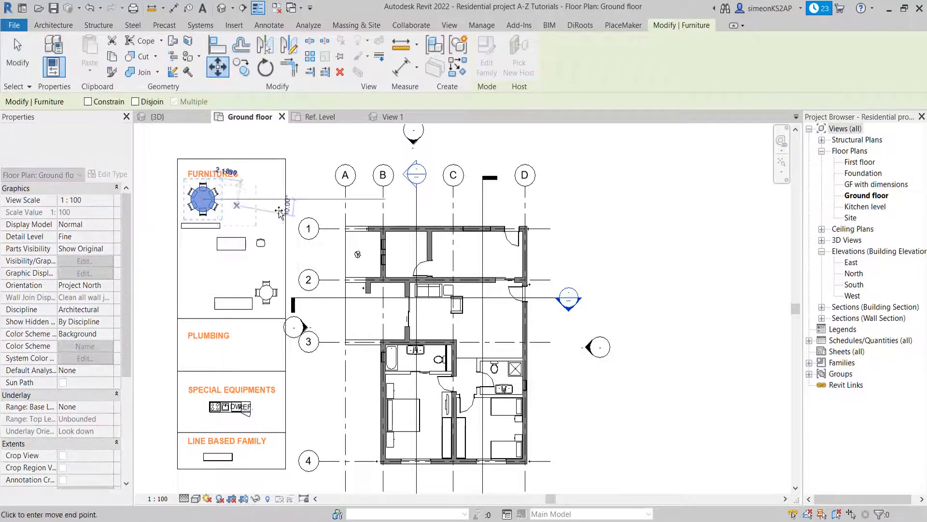
scroll(506, 342, up, 3)
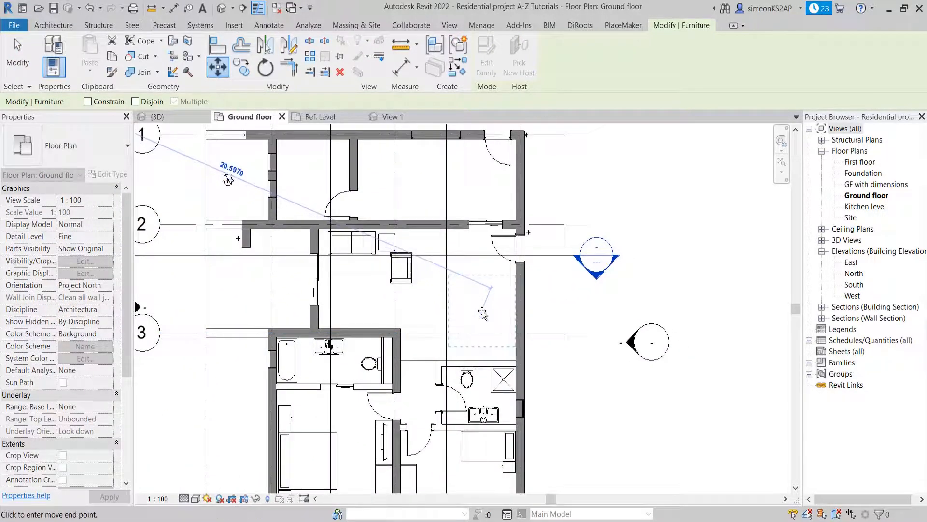
click(483, 313)
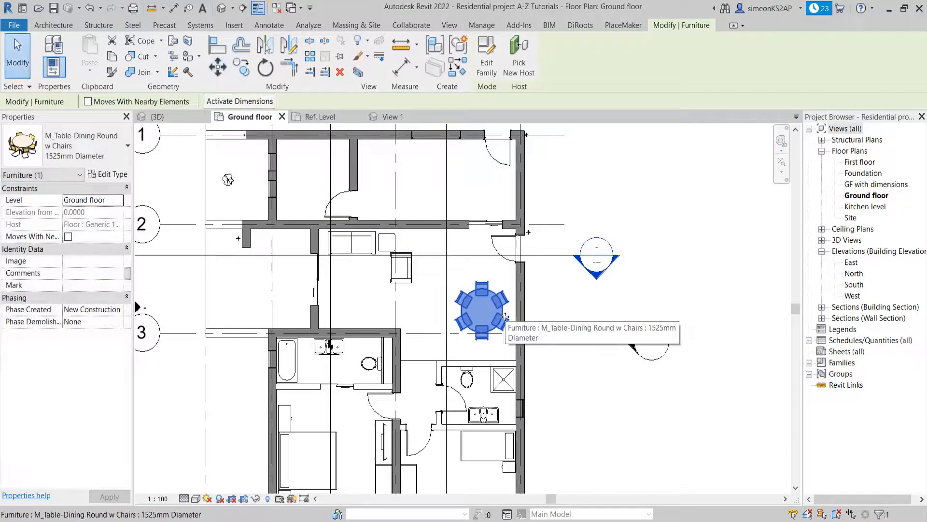
Step: Nudge the round dining table slightly away from the exterior wall and up toward the entrance door
key(Left)
key(Up)
key(Up)
key(Up)
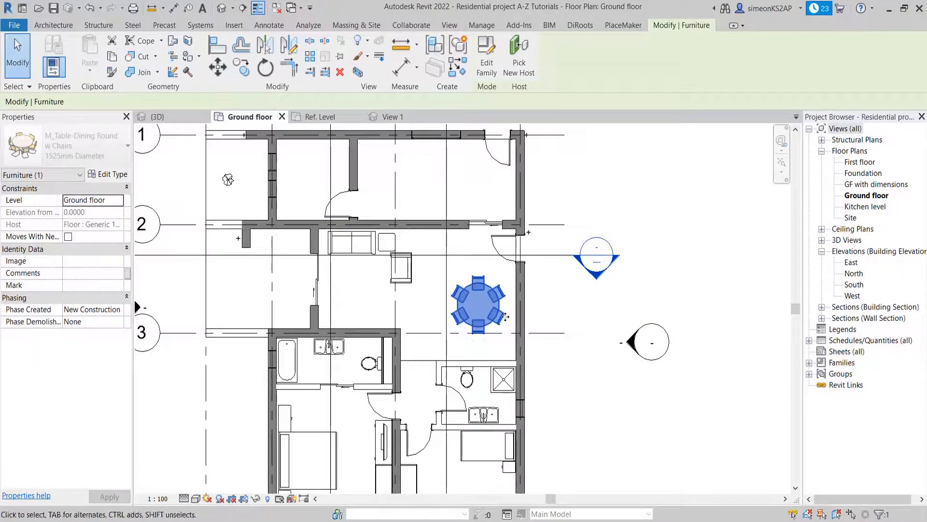
key(Up)
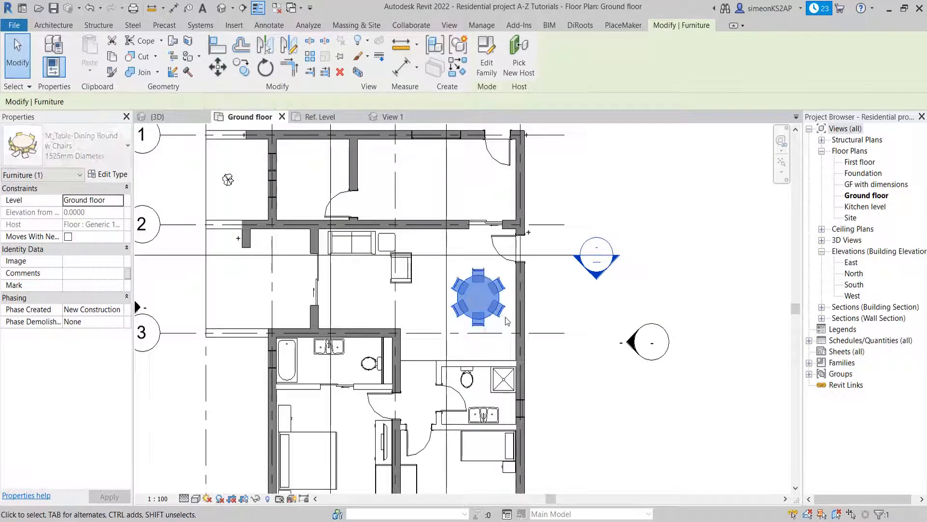
click(590, 332)
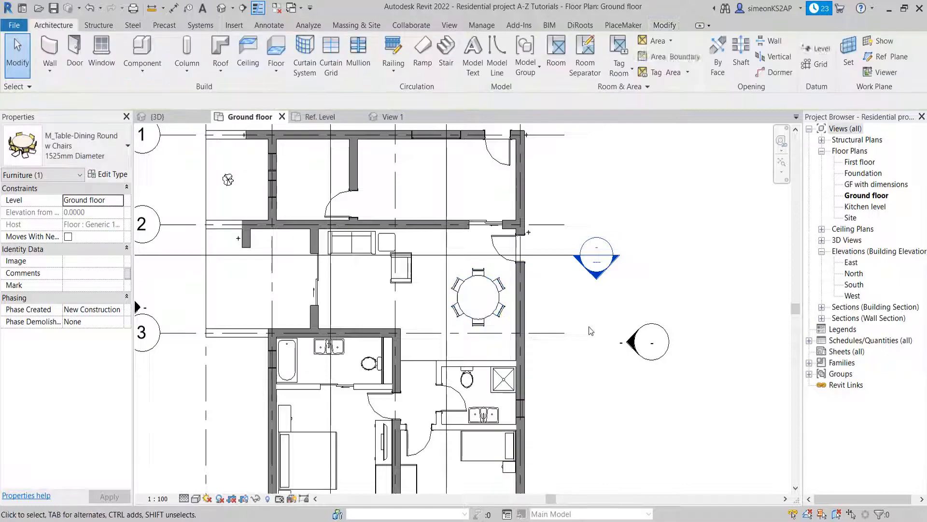
scroll(342, 335, down, 3)
scroll(222, 256, up, 2)
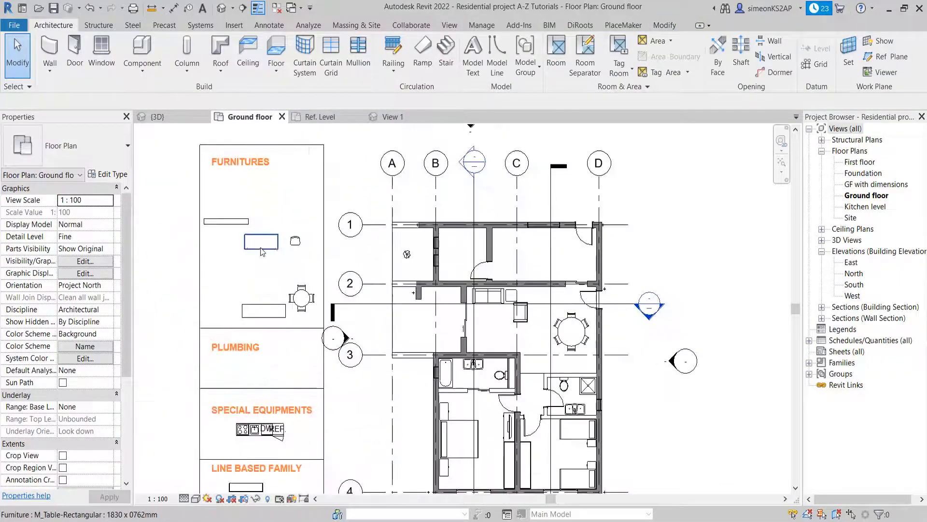
middle_drag(304, 252, 268, 239)
scroll(539, 348, up, 3)
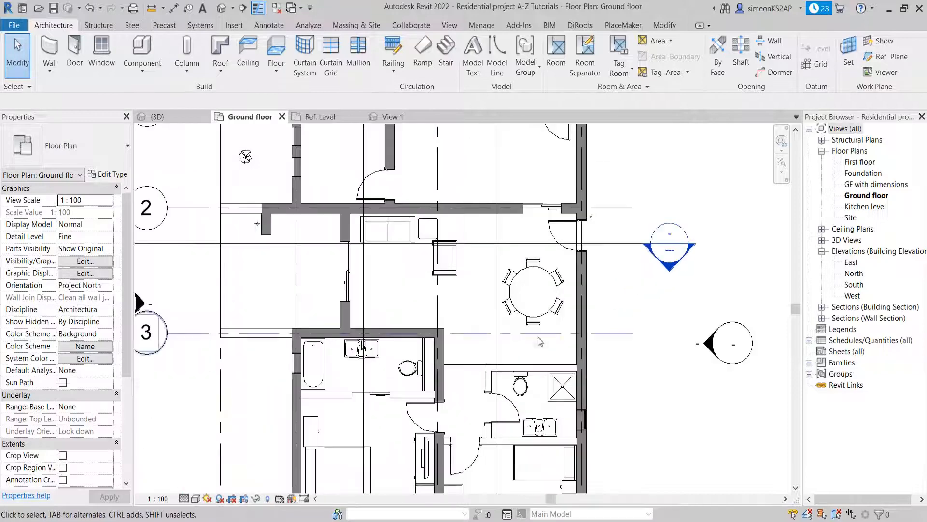
Step: Nudge the round dining table a little farther up from grid 3
click(538, 319)
key(Up)
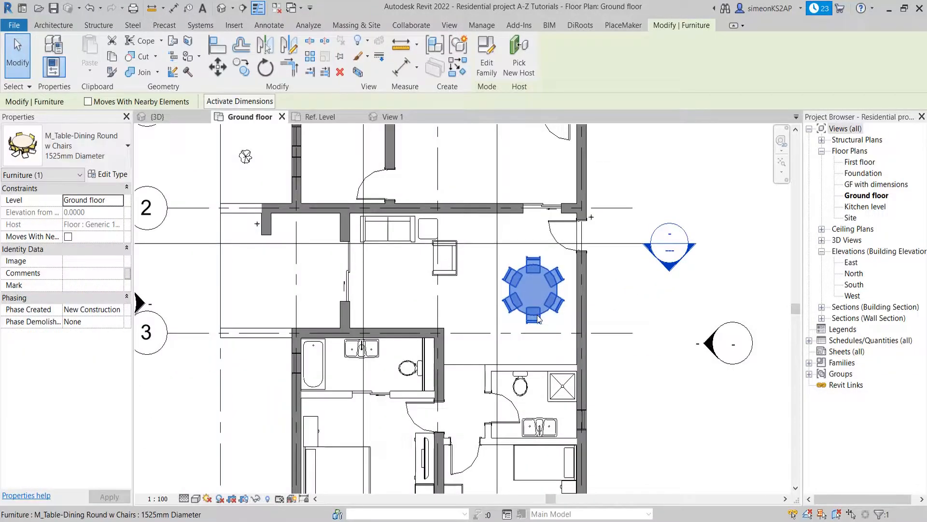
key(Escape)
Step: Move the M_Dresser from the furniture legend to the space between the round dining table and the small bathroom
scroll(535, 342, down, 3)
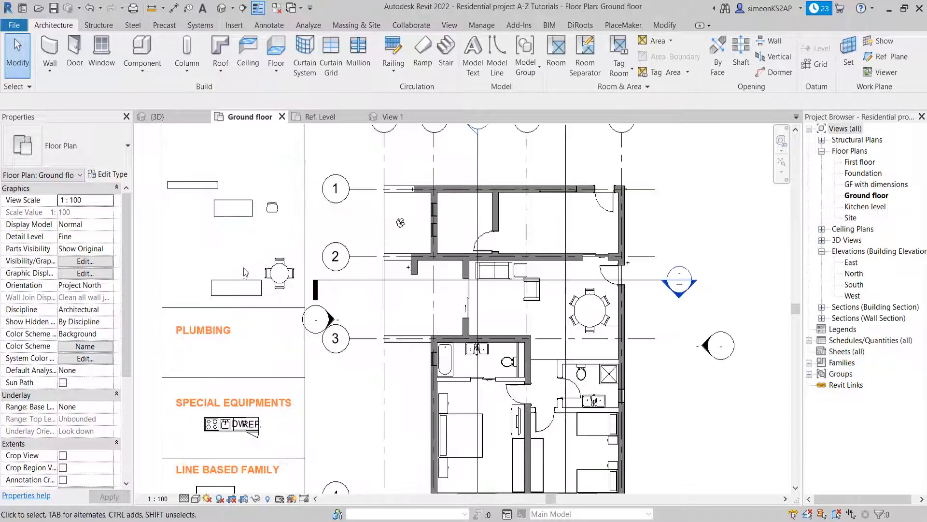
scroll(244, 261, up, 1)
middle_drag(259, 289, 256, 277)
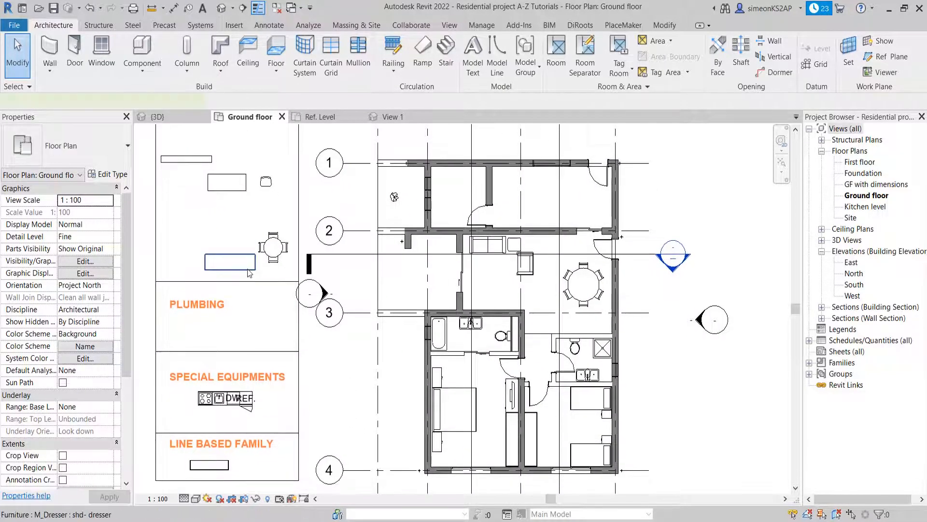
click(249, 273)
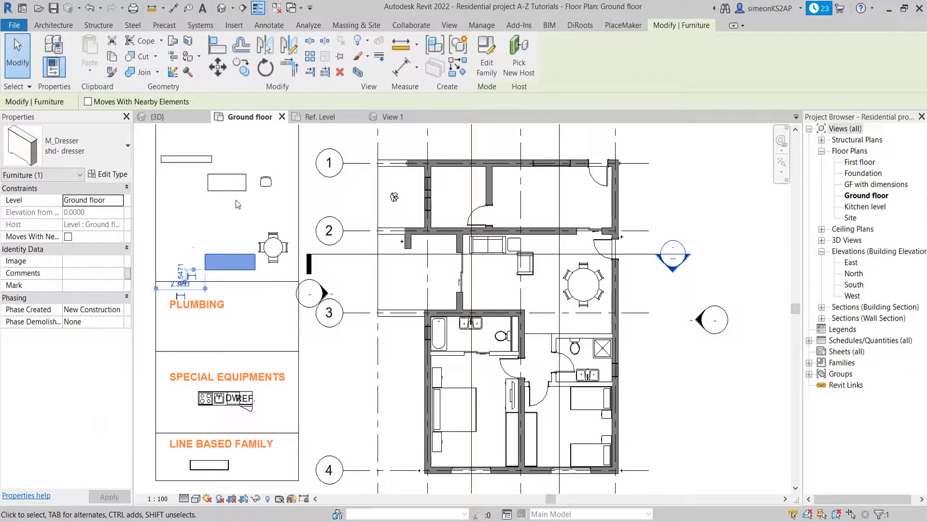
click(216, 71)
click(239, 264)
scroll(579, 333, up, 2)
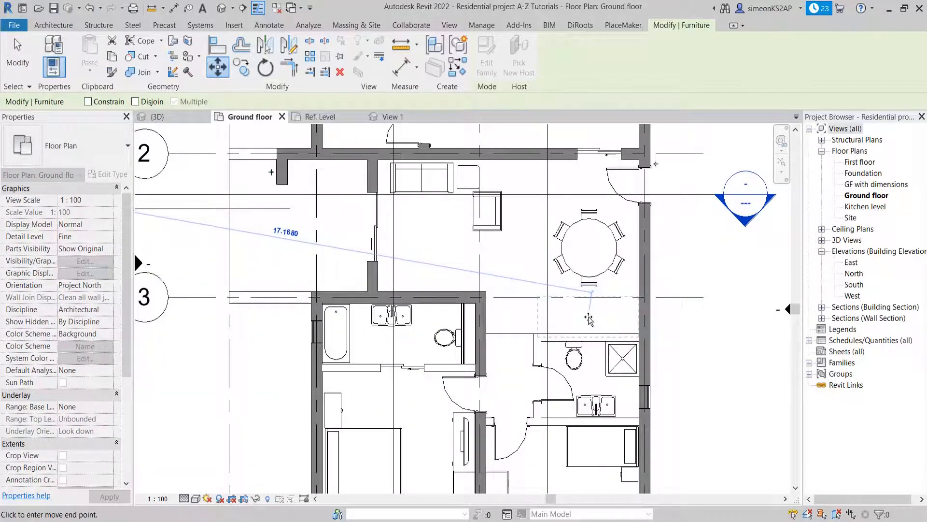
click(589, 317)
middle_drag(650, 312, 601, 318)
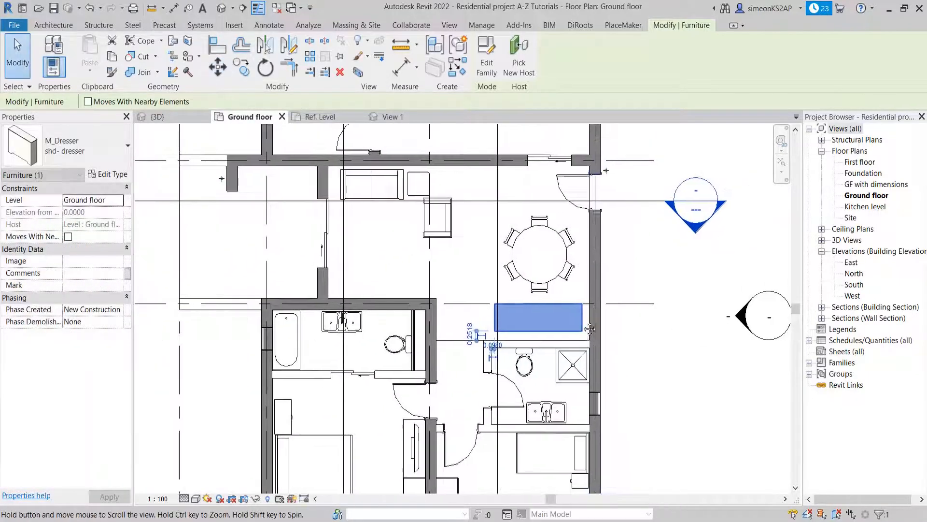
Step: Nudge the dresser down against the bathroom wall and slightly toward the exterior wall on grid D
key(Down)
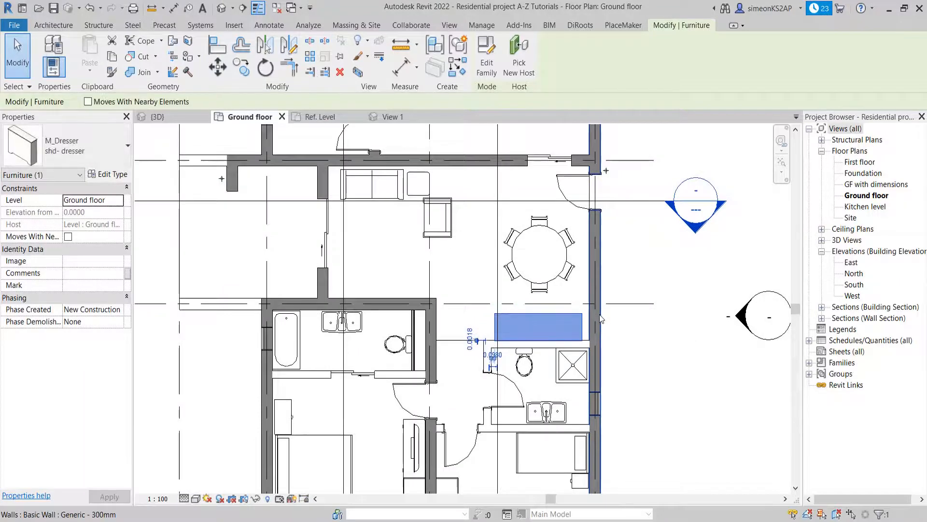
key(Right)
key(Right)
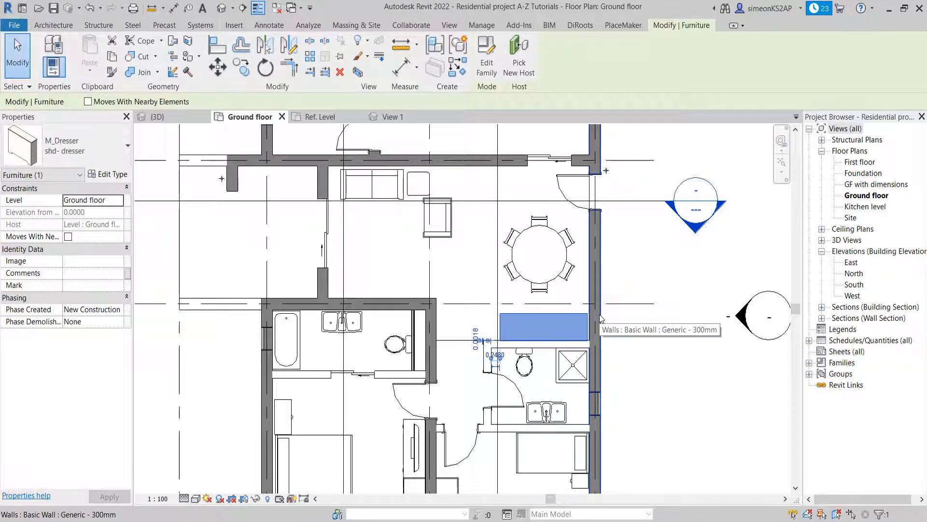
key(Left)
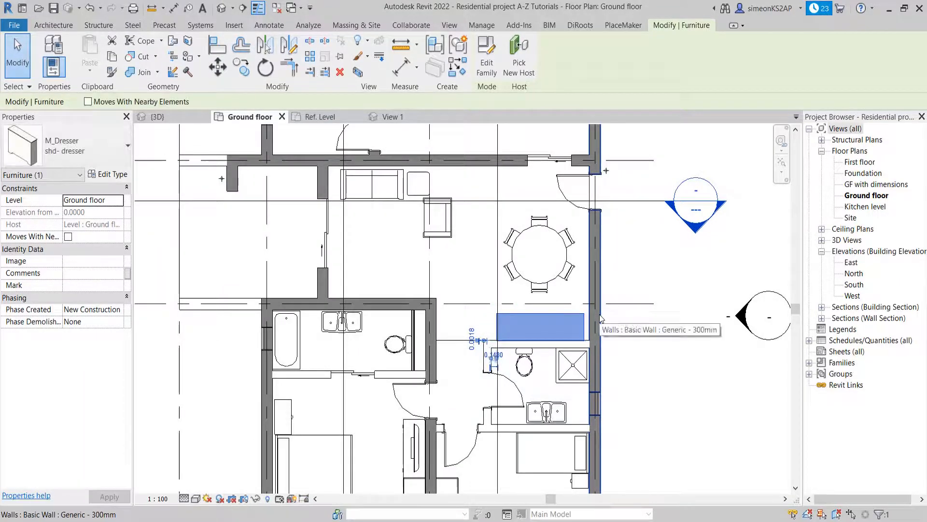
key(Escape)
Step: Move the M_Table-Rectangular 1830 x 0762mm from the furniture legend to the living area in front of the sofa
scroll(432, 336, down, 3)
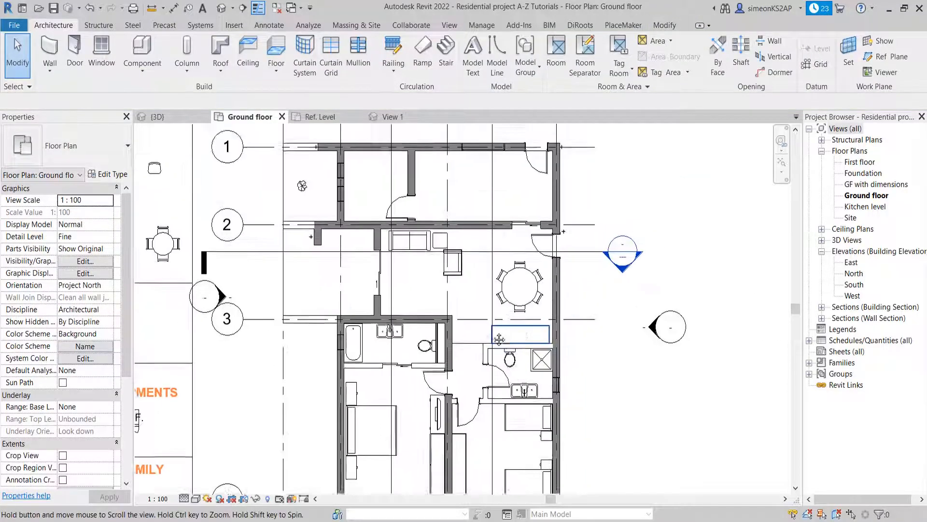
scroll(433, 338, down, 2)
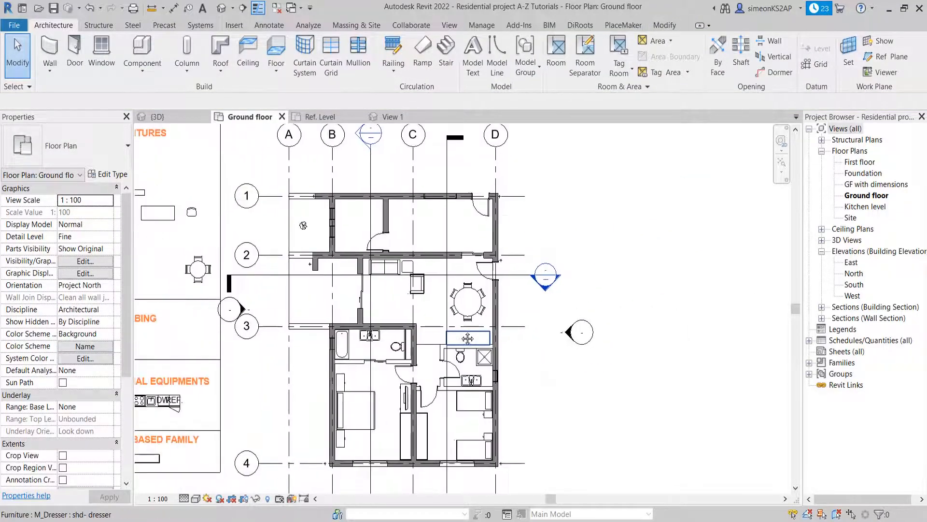
middle_drag(454, 305, 482, 326)
scroll(412, 323, down, 2)
scroll(285, 267, up, 2)
middle_drag(328, 273, 269, 202)
click(269, 200)
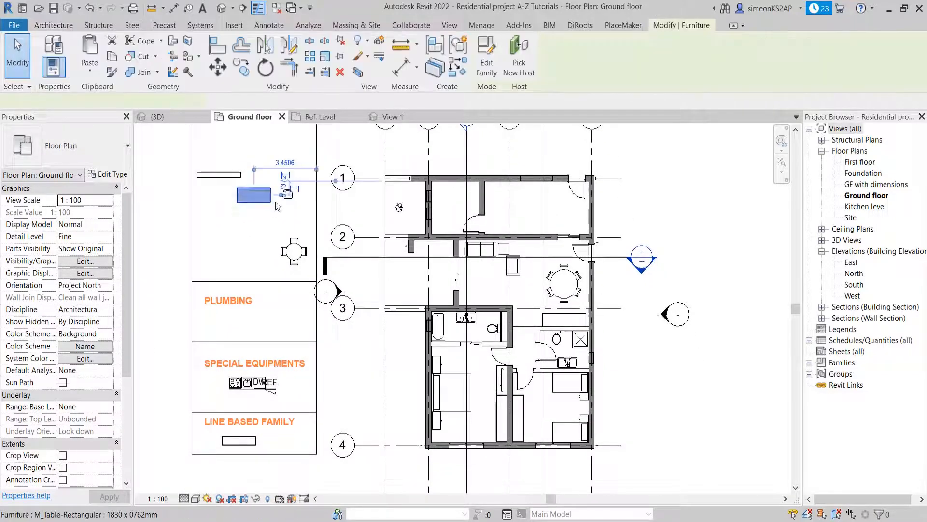
click(222, 70)
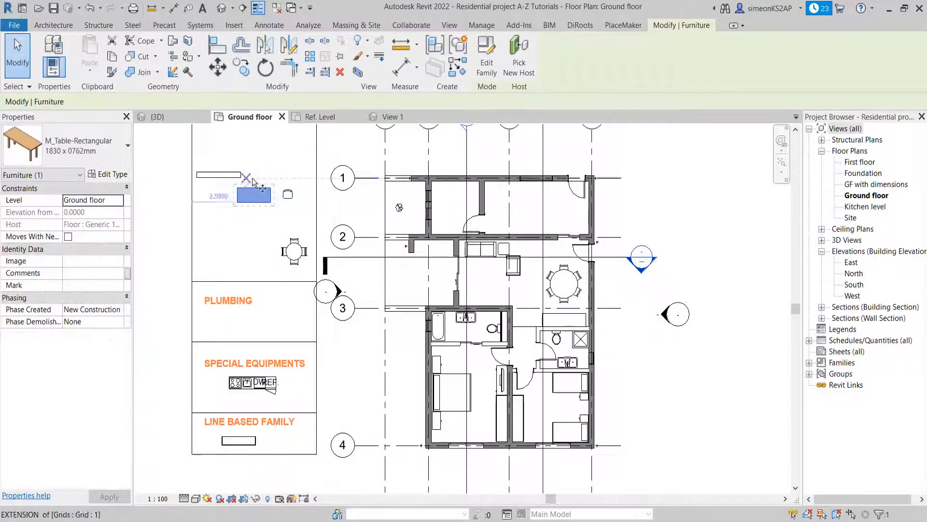
click(307, 195)
scroll(485, 285, up, 2)
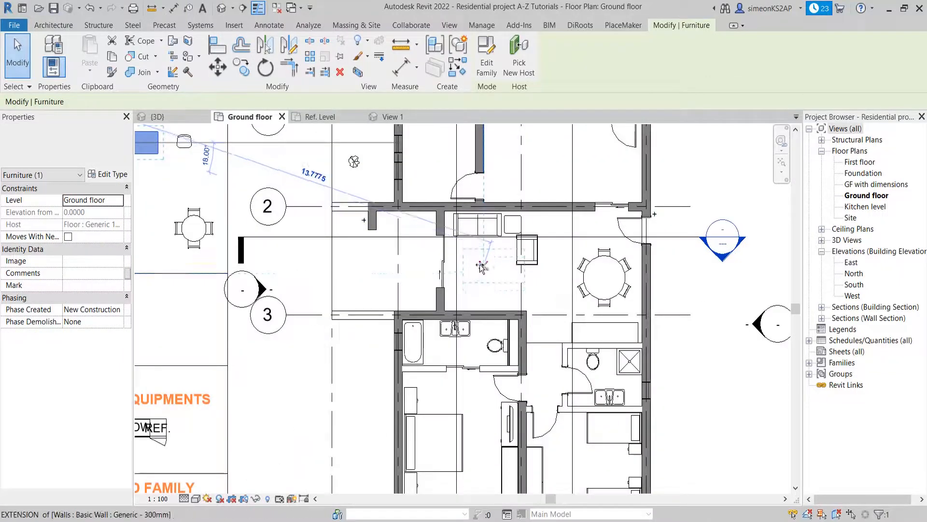
click(475, 264)
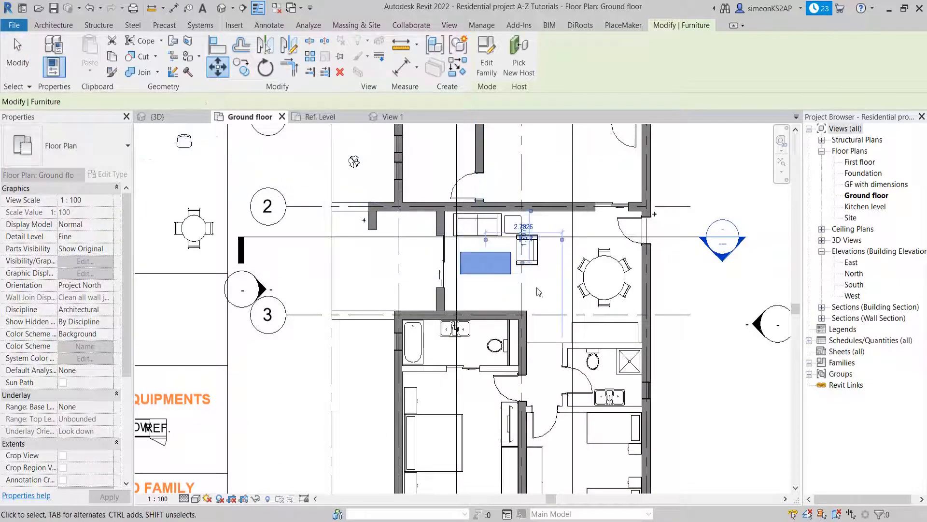
Step: Nudge the rectangular table up toward the sofa and slightly away from the armchair
key(Up)
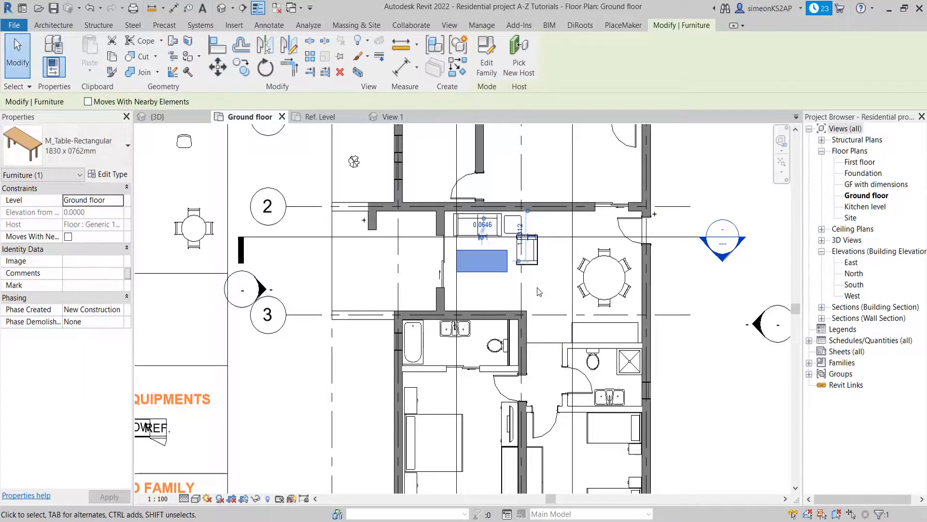
key(Up)
key(Up)
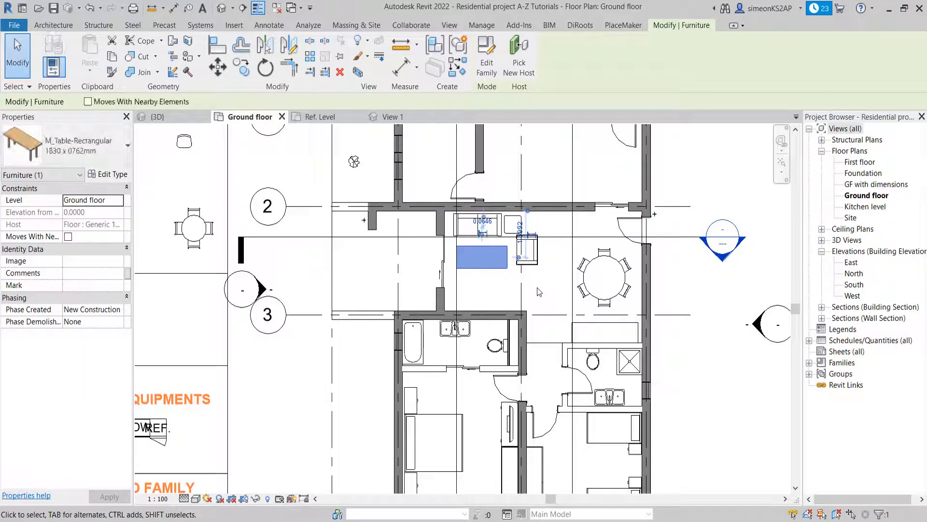
key(Escape)
Step: Move the M_Kitchenette - Medium from the special equipments legend into the kitchen, beneath the window in the grid 1 wall
scroll(510, 268, down, 3)
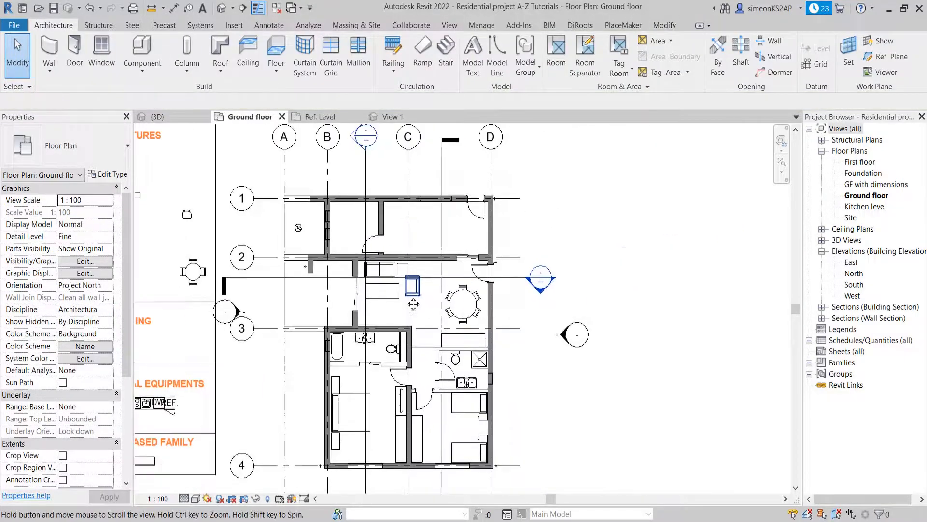
scroll(437, 294, up, 3)
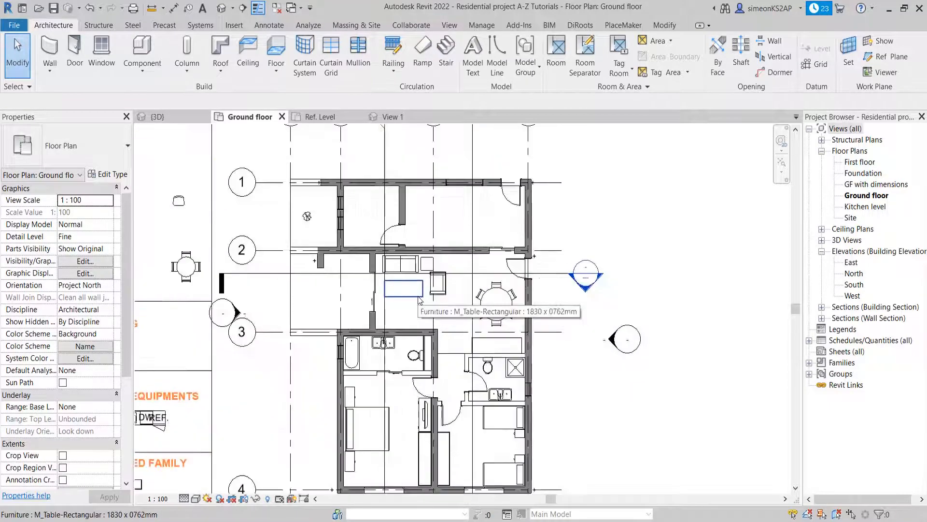
middle_drag(441, 298, 411, 325)
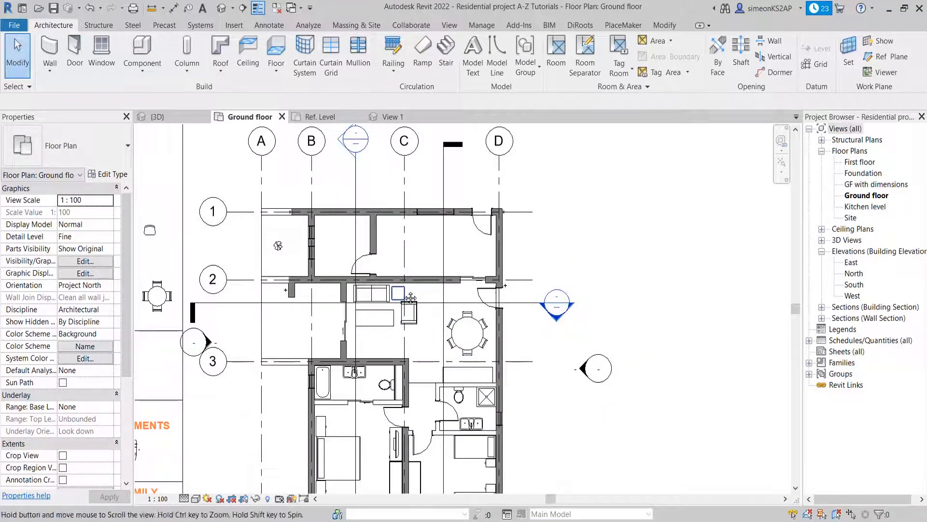
middle_drag(456, 283, 504, 280)
scroll(503, 271, down, 4)
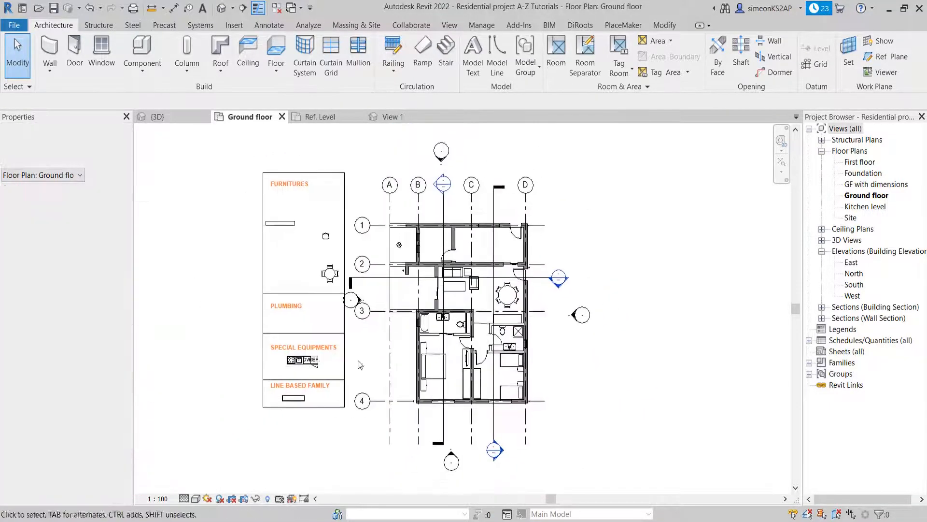
scroll(337, 357, up, 2)
click(285, 367)
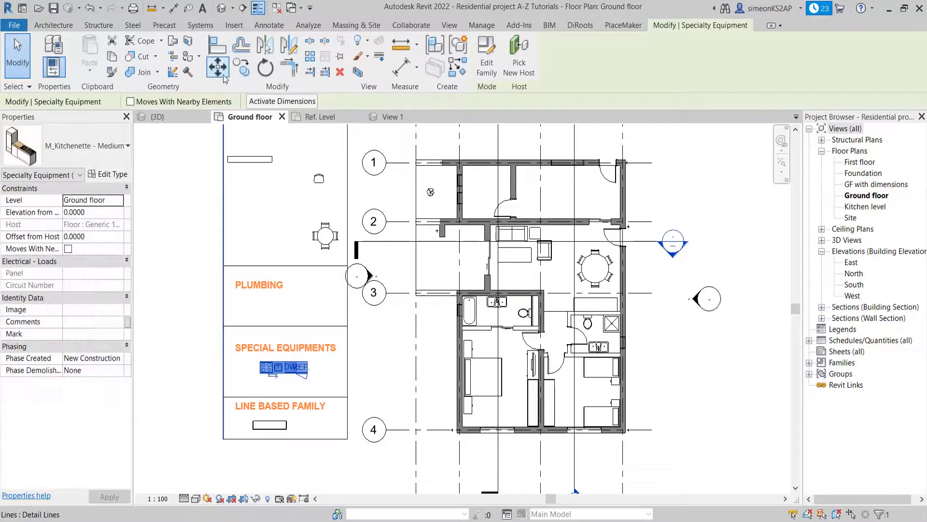
click(218, 67)
click(290, 367)
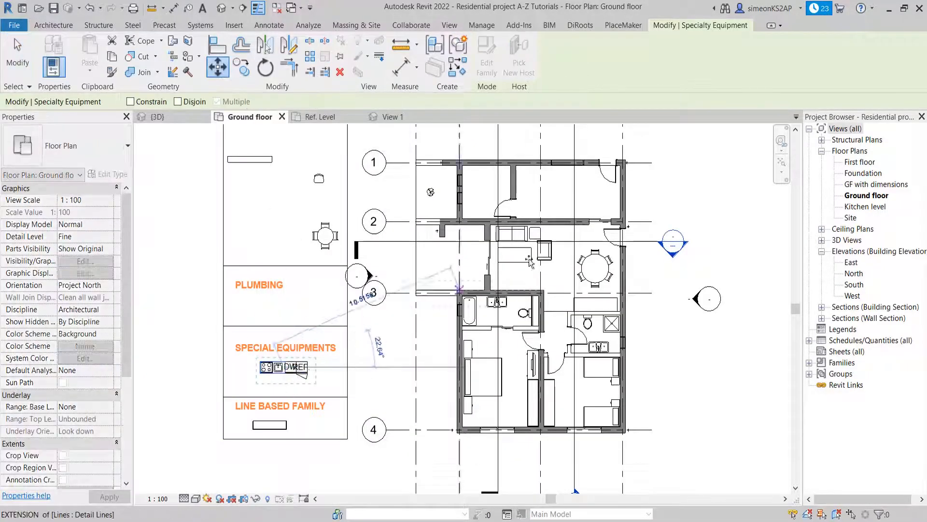
middle_drag(527, 242, 490, 259)
scroll(490, 259, up, 3)
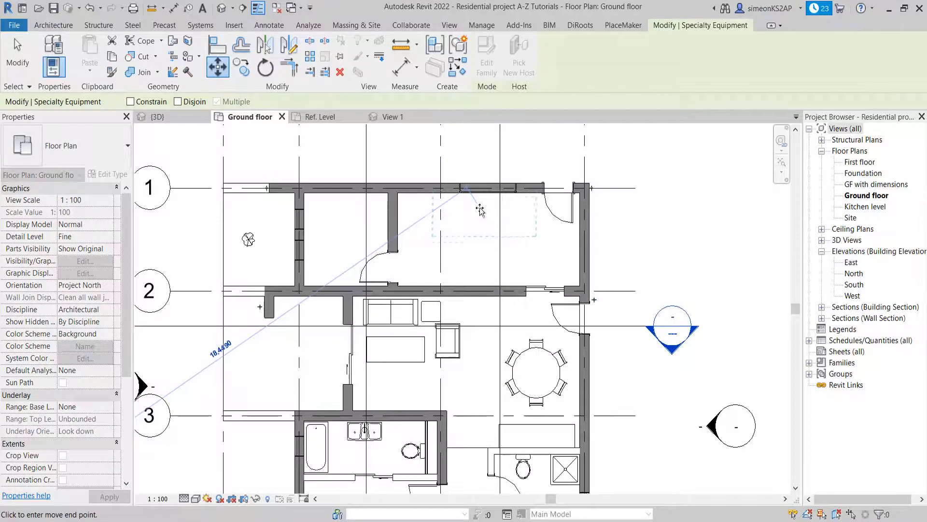
click(477, 213)
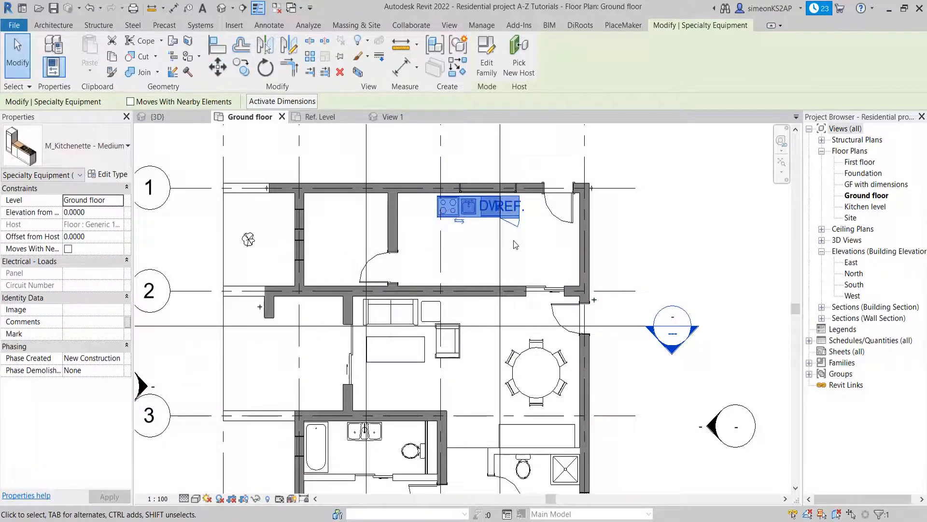
Step: Nudge the kitchenette up against the grid 1 wall and sideways toward the kitchen's exterior door
key(Up)
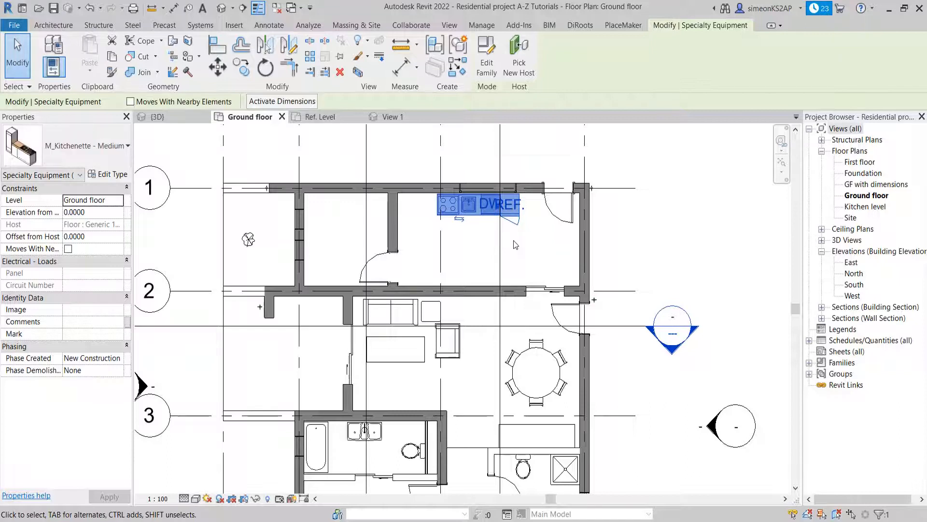
key(Right)
key(Right)
key(Right)
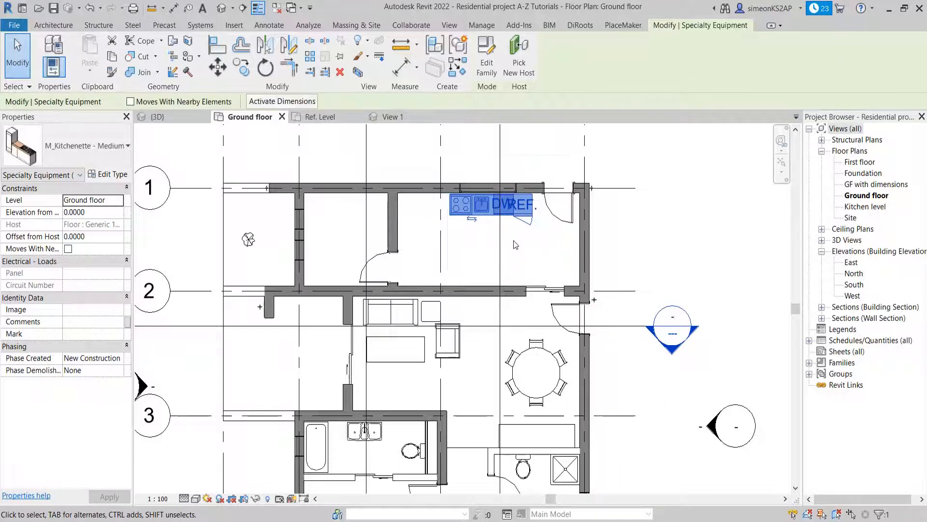
key(Right)
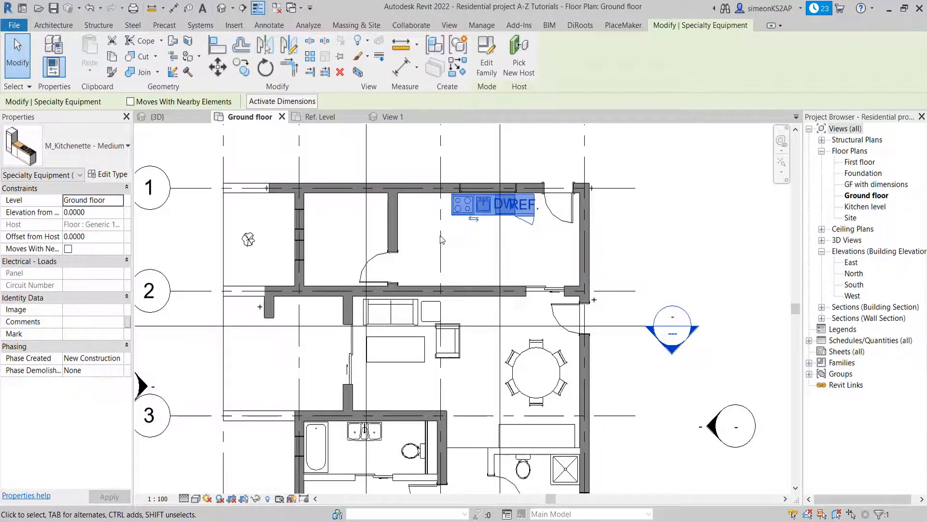
click(470, 256)
Step: Create a similar M_Dresser from the dining area's dresser and place it in the middle of the kitchen, parallel to the kitchenette
scroll(483, 265, down, 2)
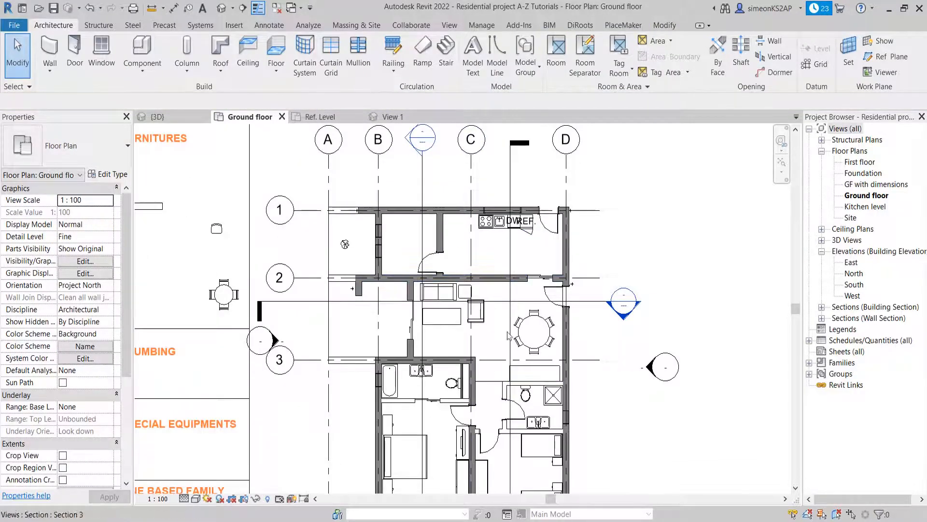
click(446, 319)
key(Escape)
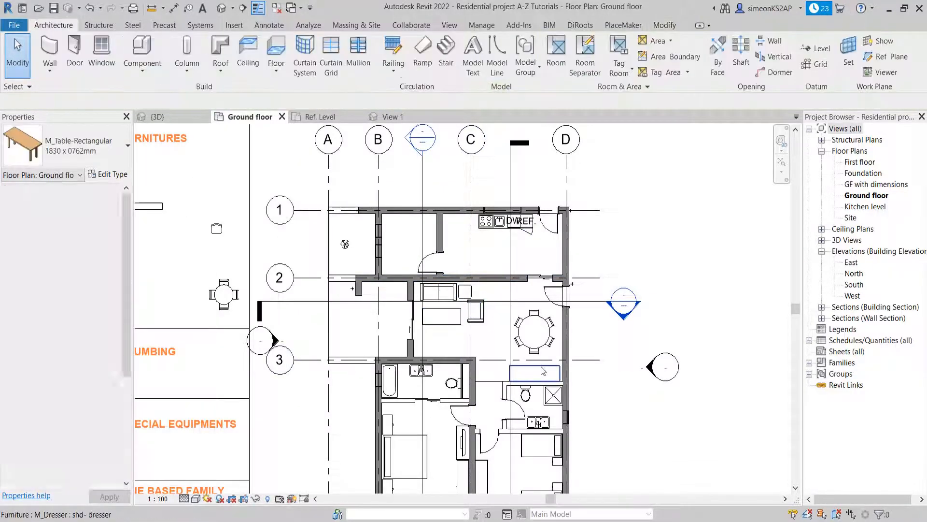
click(541, 374)
right_click(631, 236)
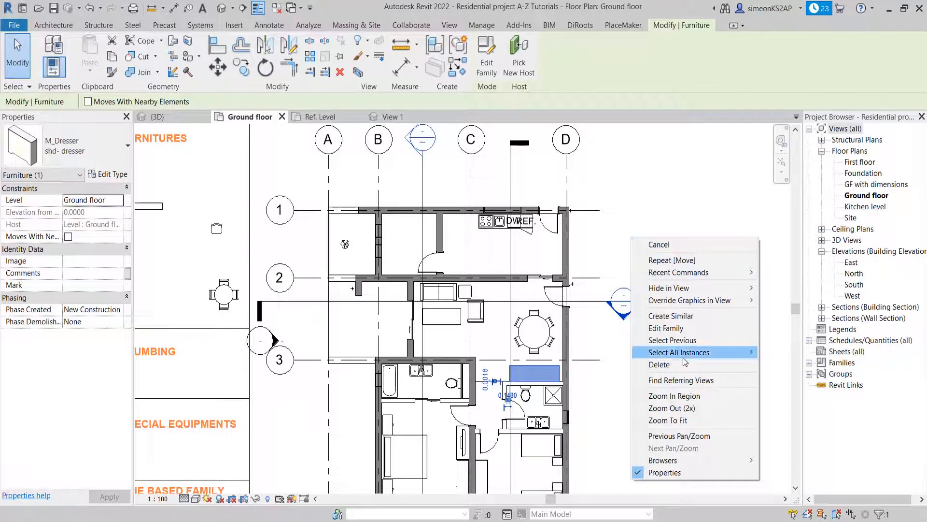
click(665, 316)
scroll(447, 228, up, 4)
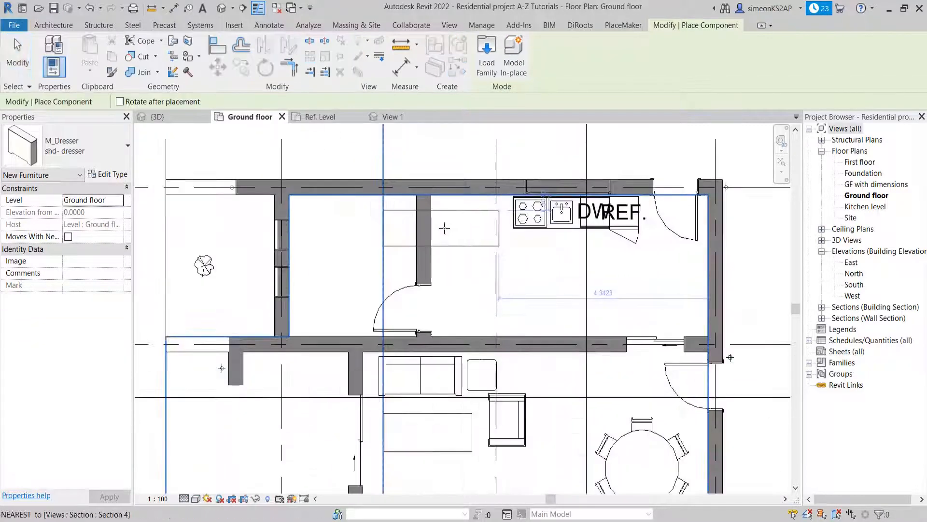
key(space)
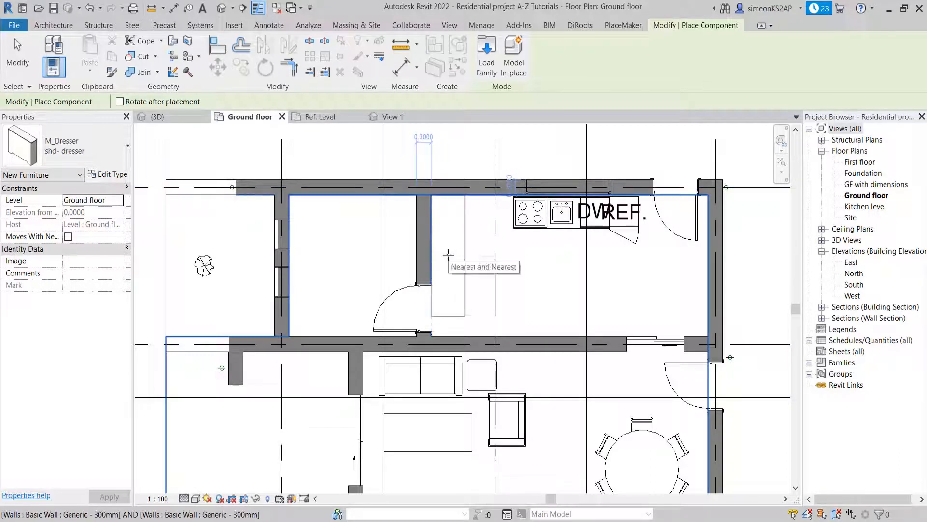
key(space)
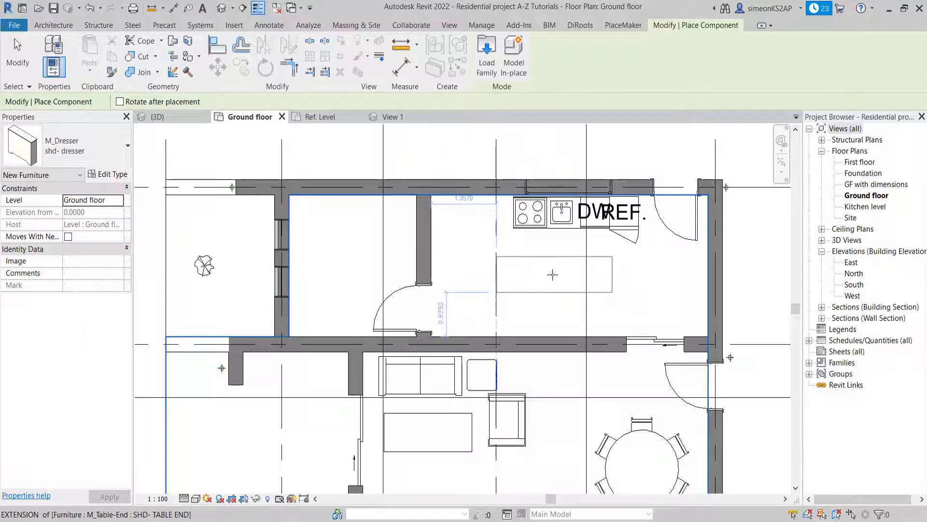
click(552, 277)
scroll(619, 275, down, 2)
middle_drag(619, 280, 430, 284)
key(Escape)
key(Escape)
Step: Nudge the kitchenette along the grid 1 wall, away from the exterior door, until its end lines up with grid C
scroll(503, 284, down, 2)
scroll(423, 269, up, 2)
click(399, 256)
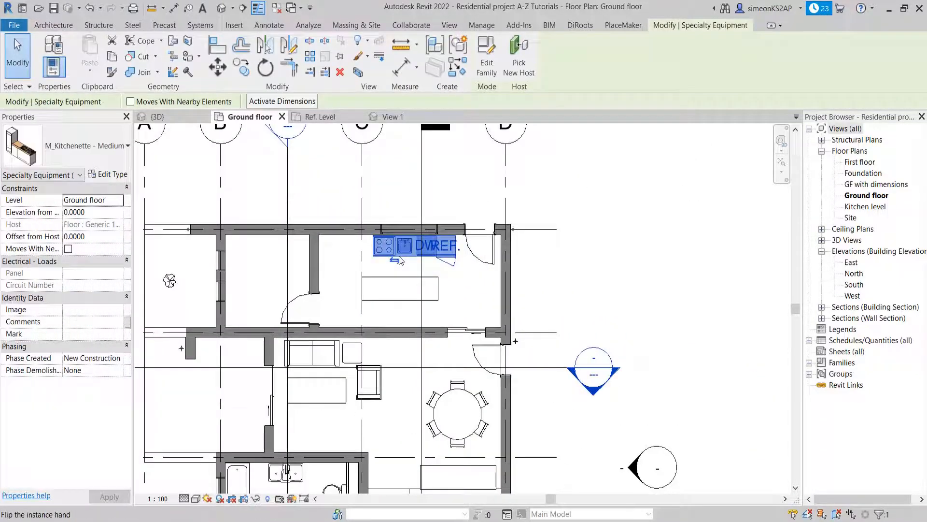
key(Left)
key(Left)
key(Left)
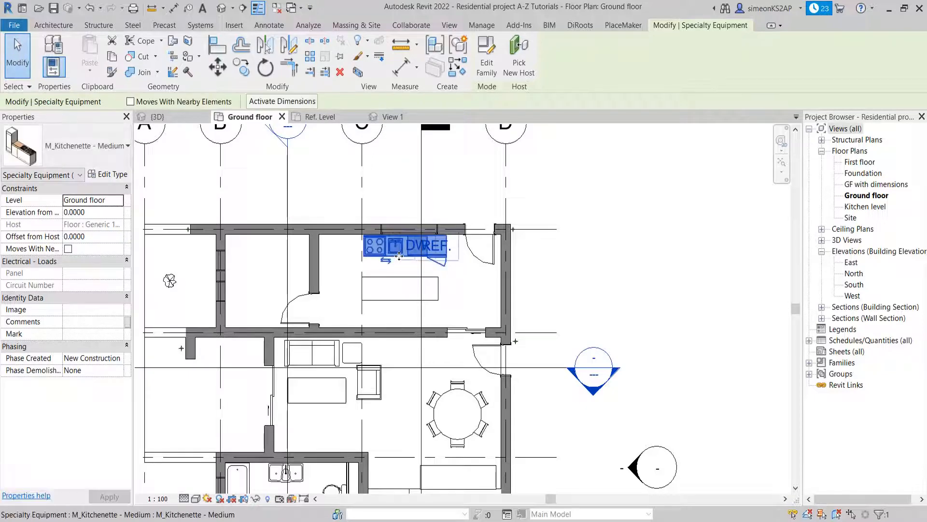
key(Left)
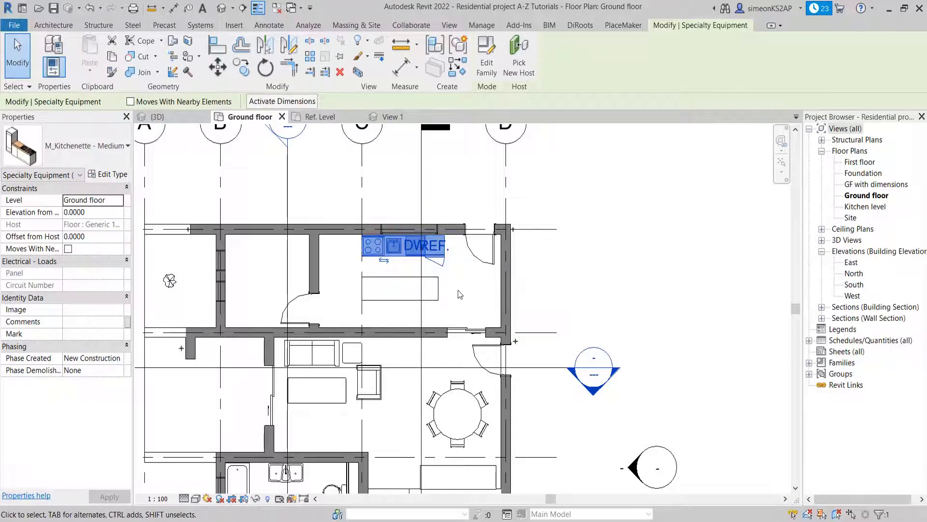
click(460, 294)
Step: Delete the dresser in the middle of the kitchen
scroll(452, 284, down, 2)
click(435, 285)
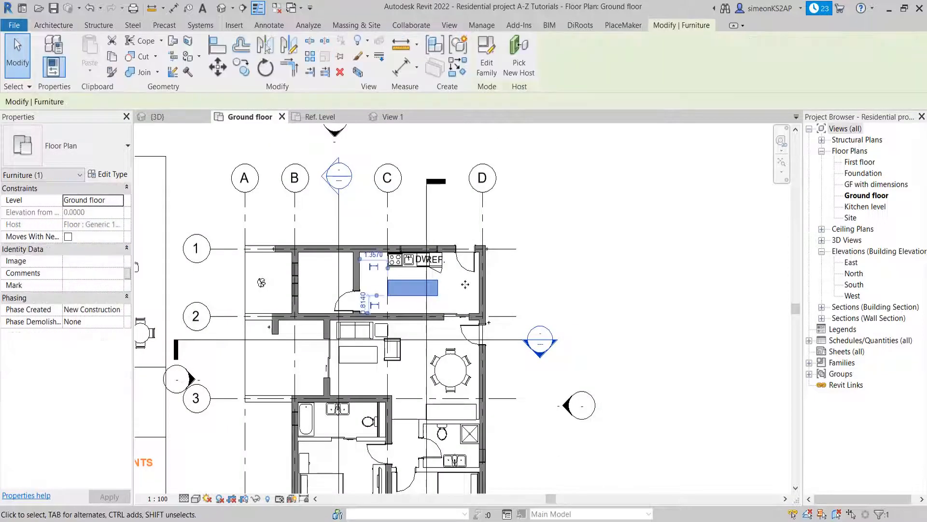
key(Delete)
scroll(397, 284, down, 4)
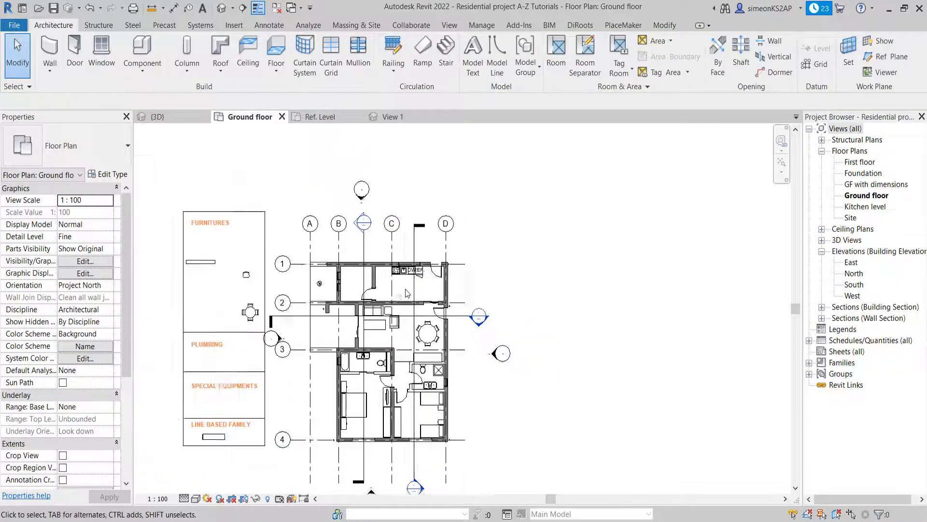
Step: Create a similar M_Table-Rectangular 1830 x 0762mm from the living room table and place it along the kitchen's partition wall, at the grid 1 corner
middle_drag(397, 285, 443, 286)
scroll(418, 312, up, 5)
click(426, 335)
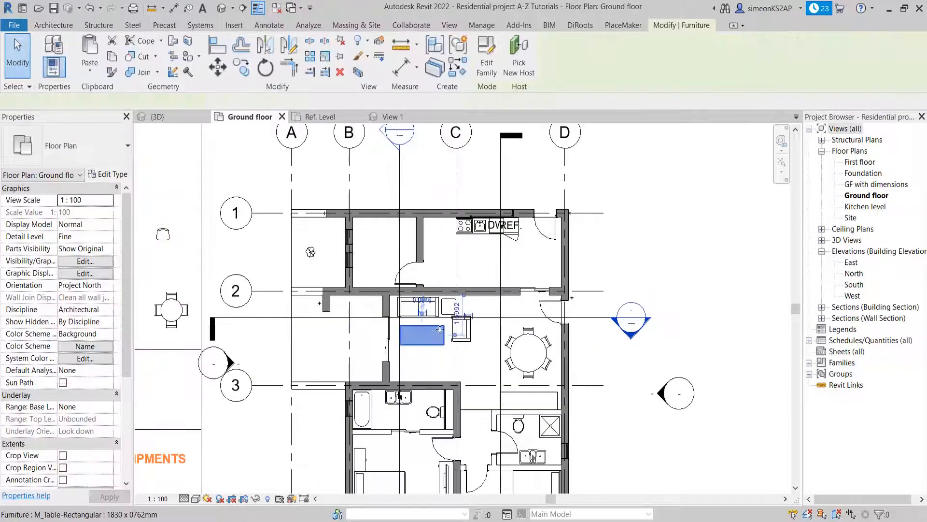
right_click(433, 342)
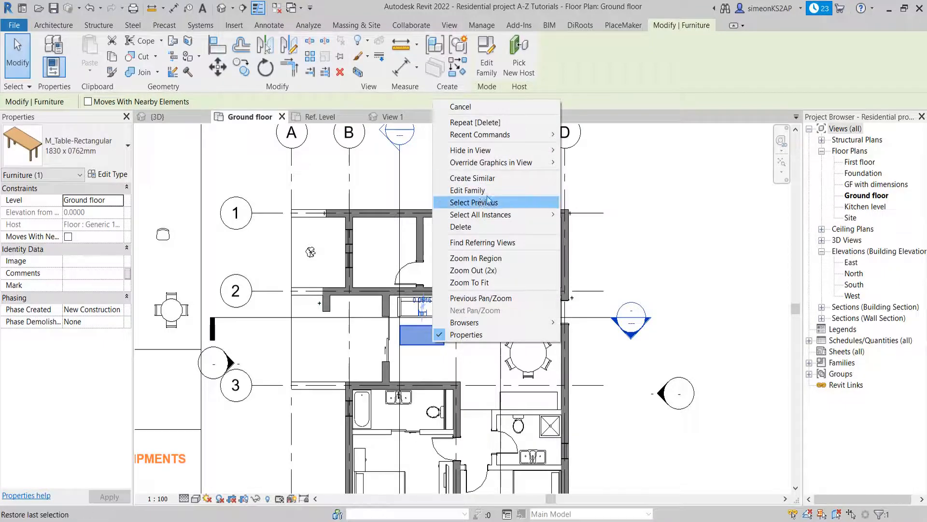
click(473, 178)
scroll(432, 245, up, 2)
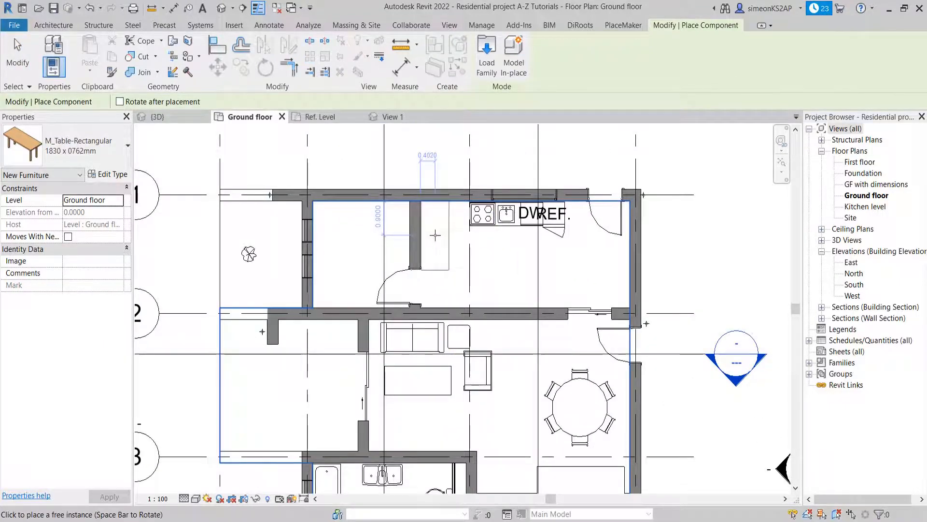
click(435, 236)
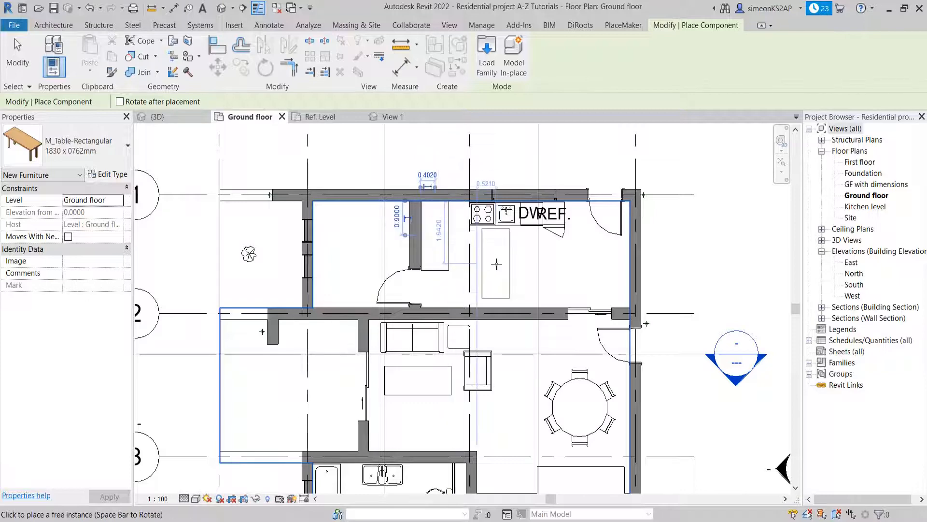
Step: Place a second, rotated rectangular table lengthwise against the grid 2 wall in the kitchen, beside the sliding door, and finish placing
scroll(496, 265, down, 1)
middle_drag(496, 265, 415, 266)
scroll(434, 272, up, 2)
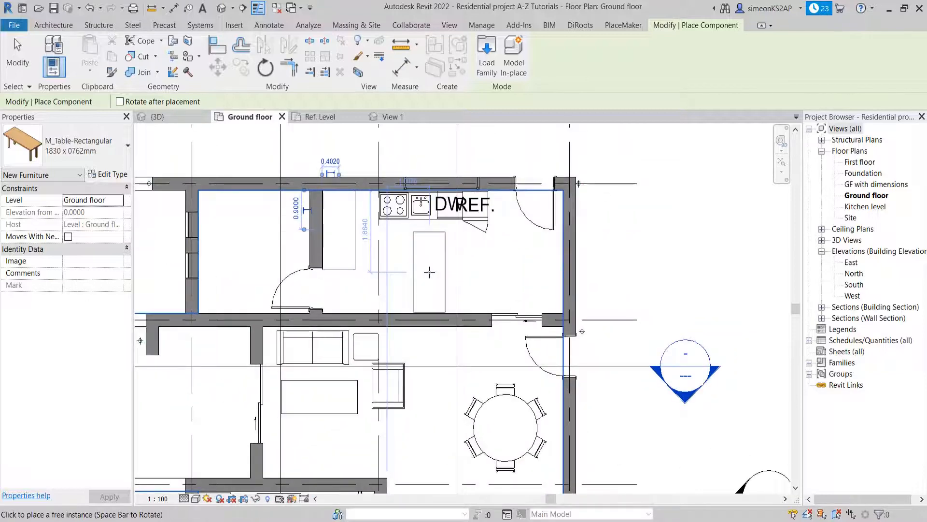
key(space)
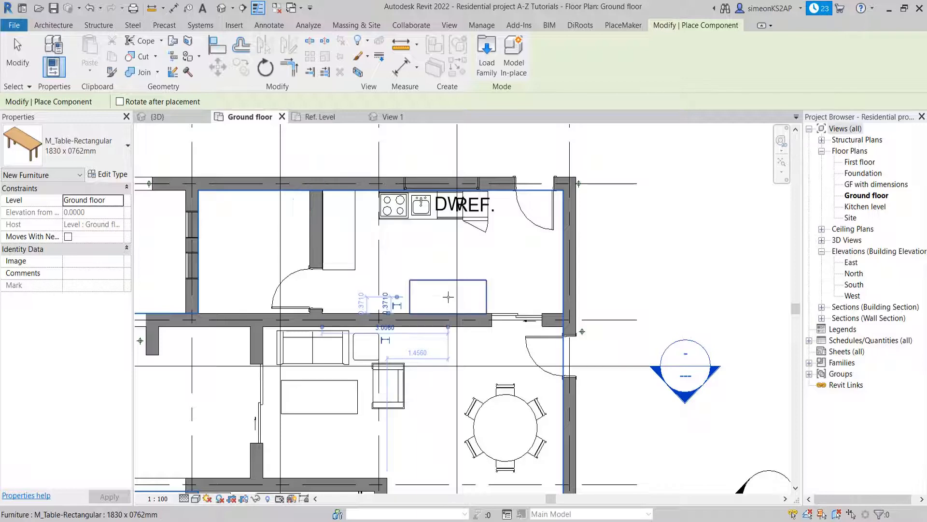
scroll(476, 280, down, 1)
middle_drag(476, 280, 516, 282)
key(Escape)
right_click(448, 269)
click(472, 277)
Step: Move the M_Chair-Desk from the furnitures legend to the kitchen table by the grid 2 wall, at its inner long edge
scroll(419, 276, down, 2)
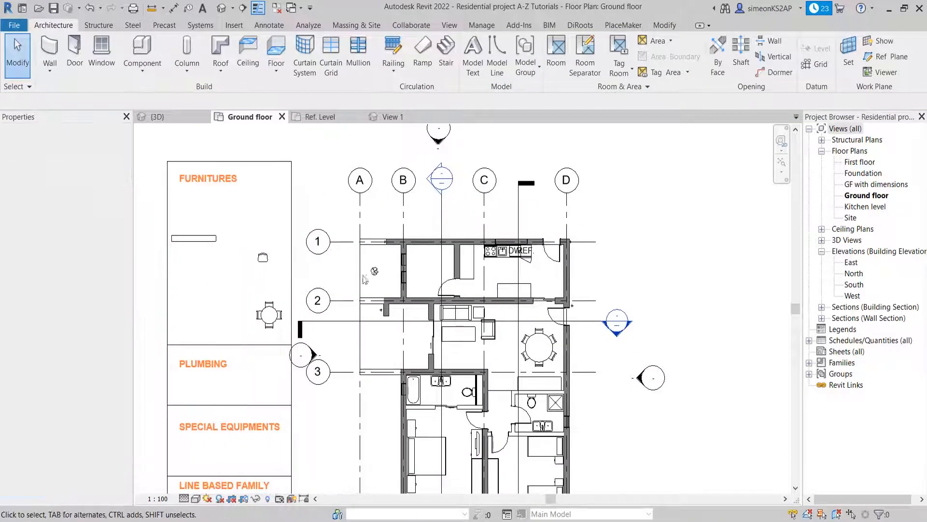
click(262, 257)
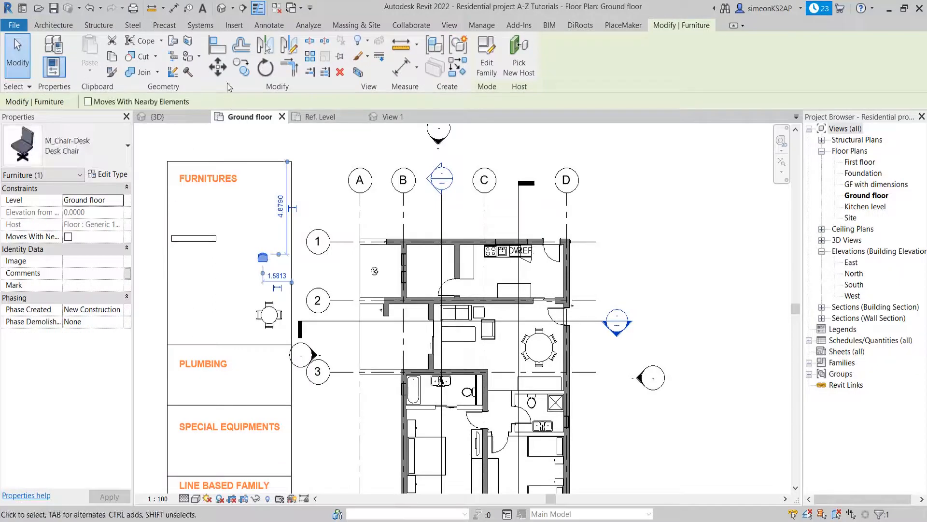
click(218, 68)
scroll(254, 297, up, 2)
click(263, 258)
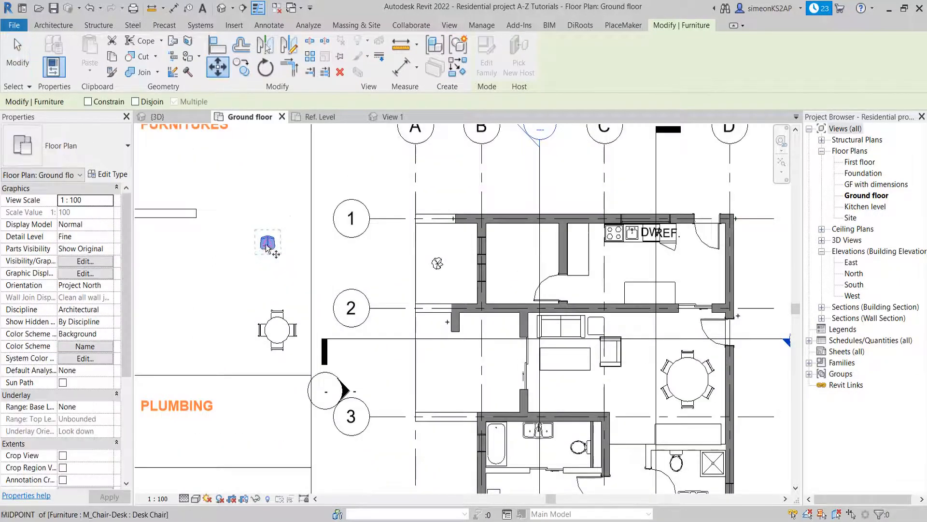
scroll(475, 274, down, 2)
scroll(415, 285, up, 5)
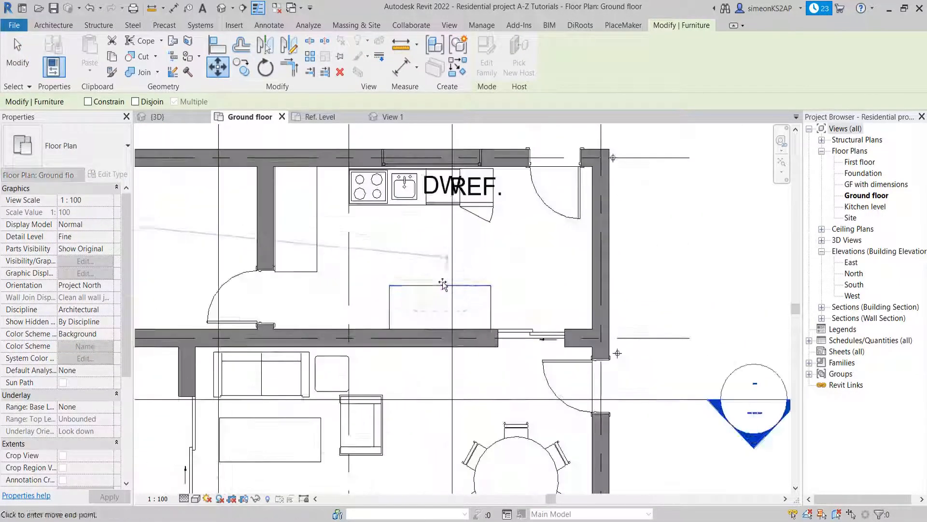
click(416, 285)
key(Escape)
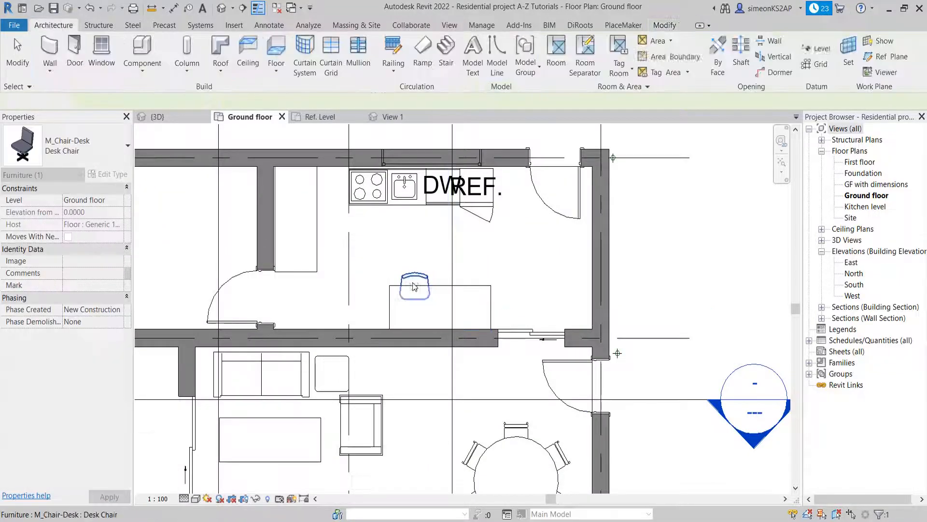
Step: Shift the desk chair back to the table's edge and copy it once alongside on the same edge
click(416, 281)
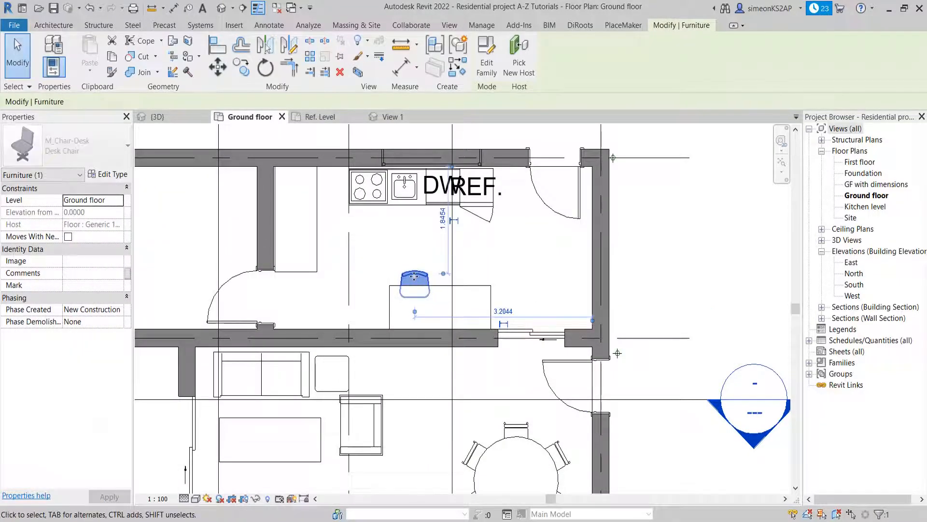
drag(417, 281, 414, 276)
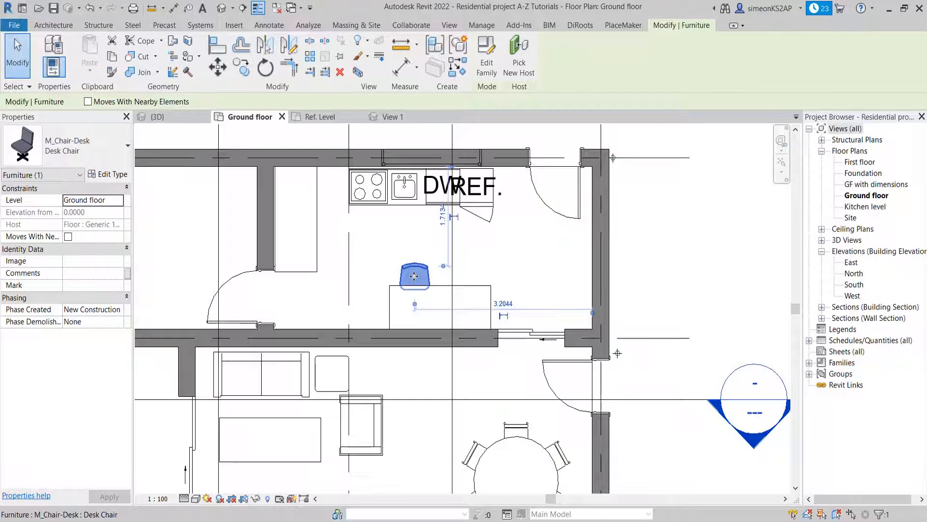
click(242, 67)
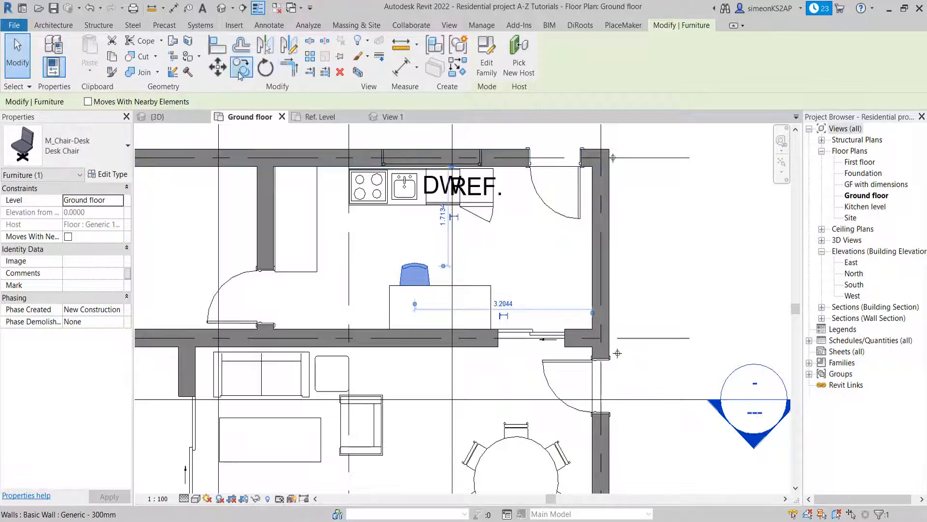
click(419, 279)
click(461, 280)
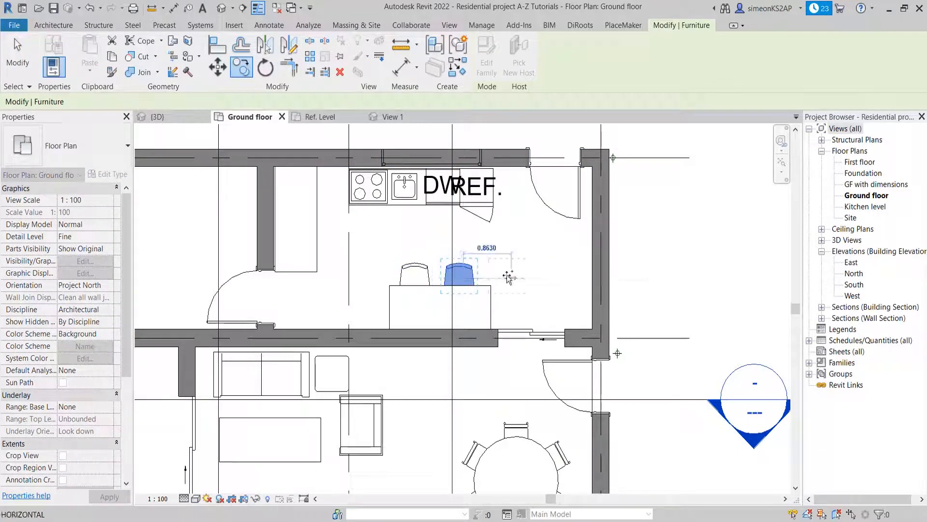
key(Escape)
Step: Move the M_Table-Dining Round w Chairs 0915mm Diameter from the furnitures legend to the patio near grid 3, outside the living room's sliding door
scroll(485, 277, down, 3)
scroll(488, 277, down, 4)
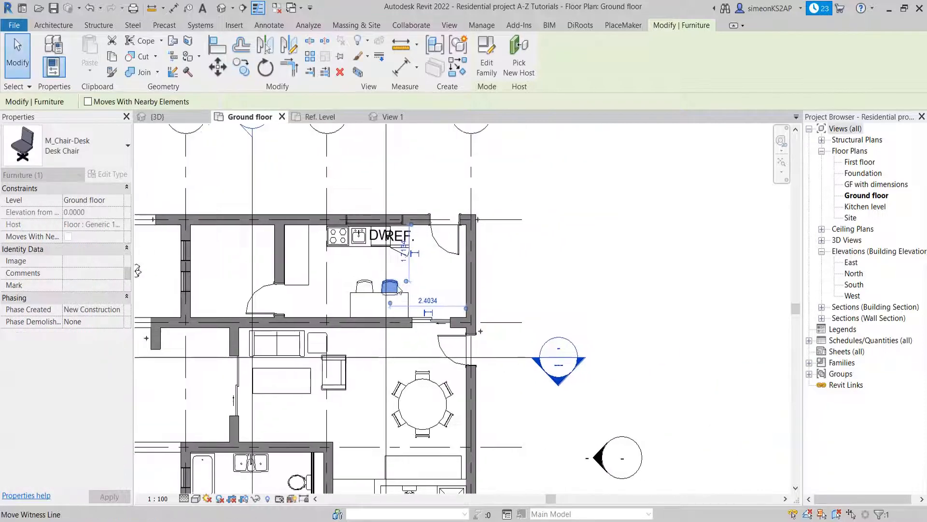
scroll(424, 296, up, 4)
scroll(461, 295, down, 2)
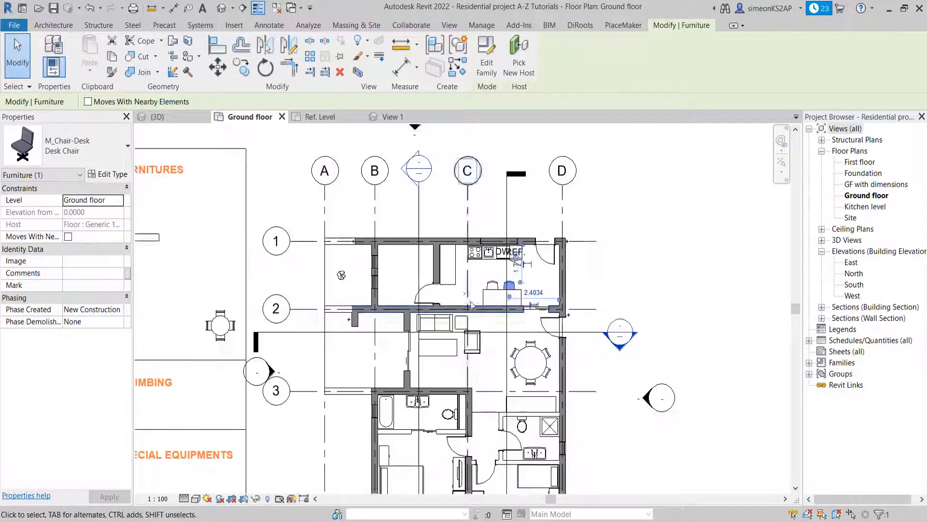
middle_drag(488, 327, 416, 277)
middle_drag(395, 317, 442, 325)
scroll(389, 332, down, 1)
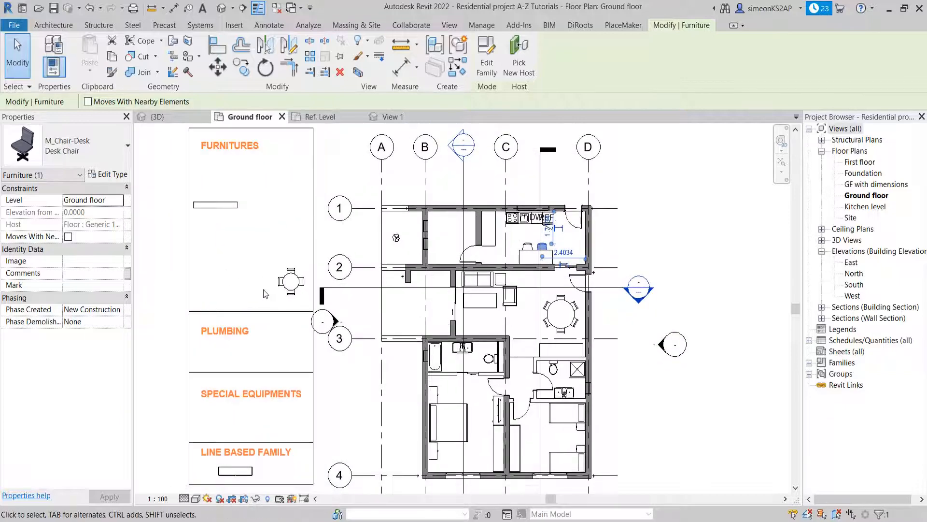
click(290, 281)
scroll(427, 311, up, 1)
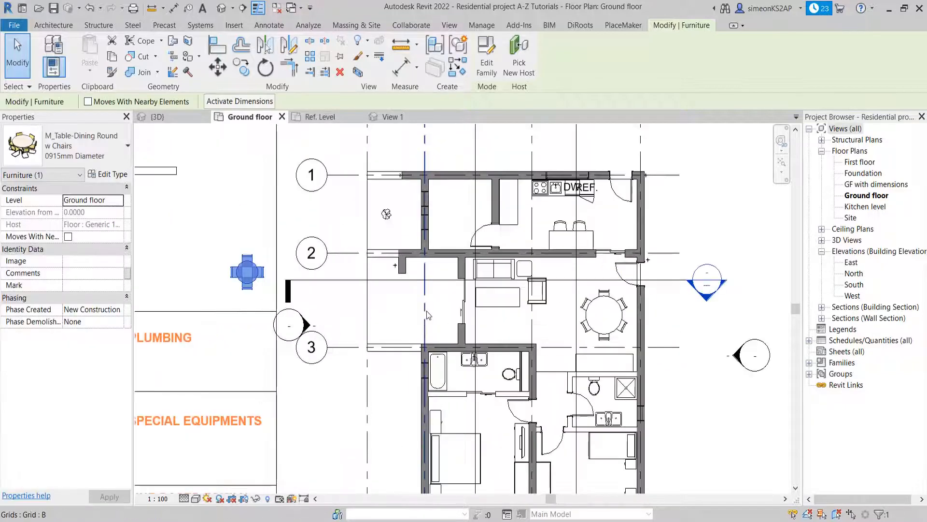
click(217, 68)
click(247, 271)
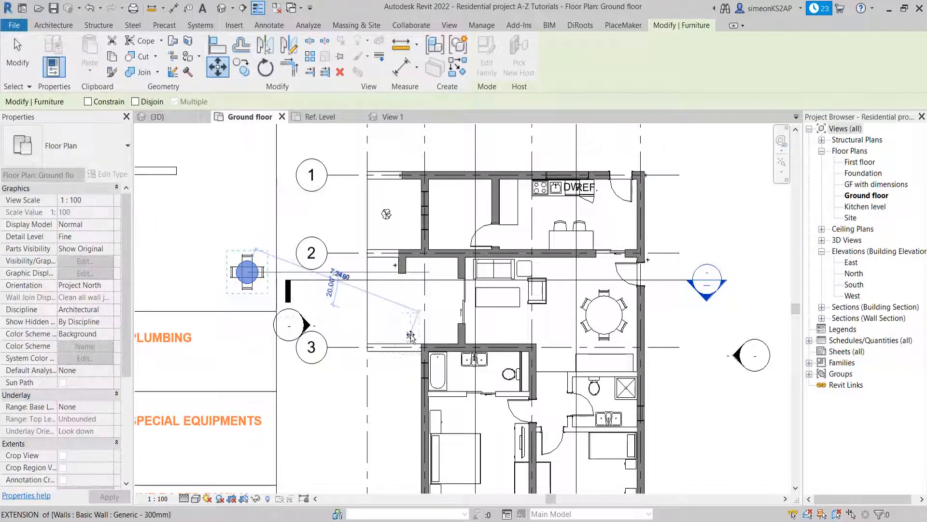
scroll(413, 328, up, 2)
click(409, 319)
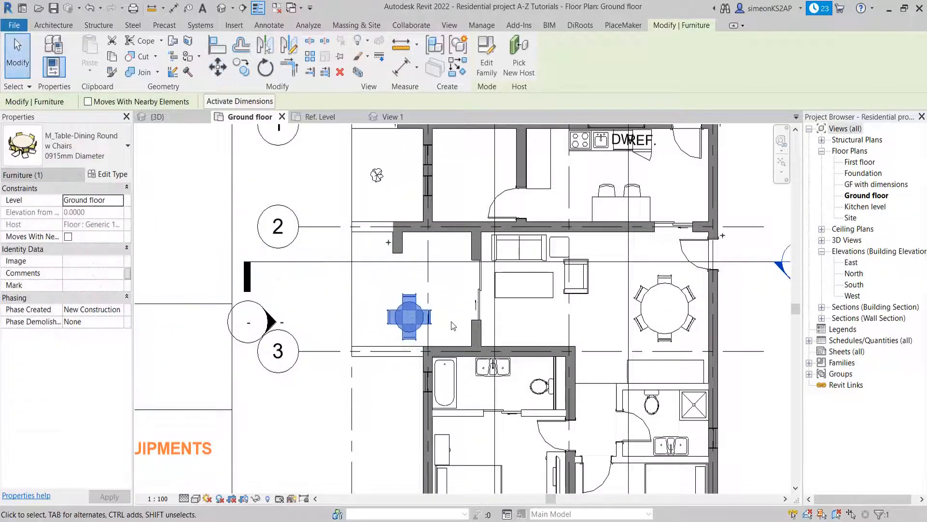
Step: Nudge the patio's round dining table slightly toward the living room's sliding door and deselect it
scroll(416, 319, down, 1)
middle_drag(419, 319, 370, 317)
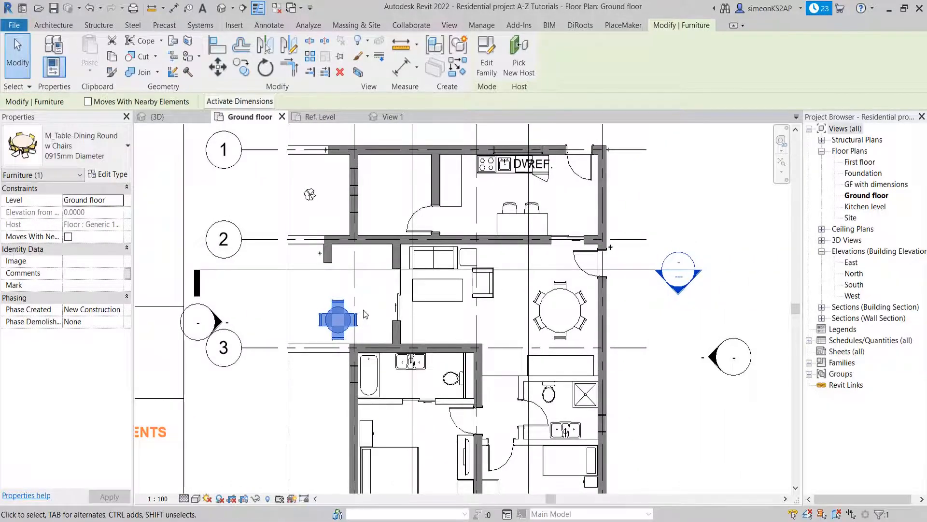
key(Right)
click(436, 315)
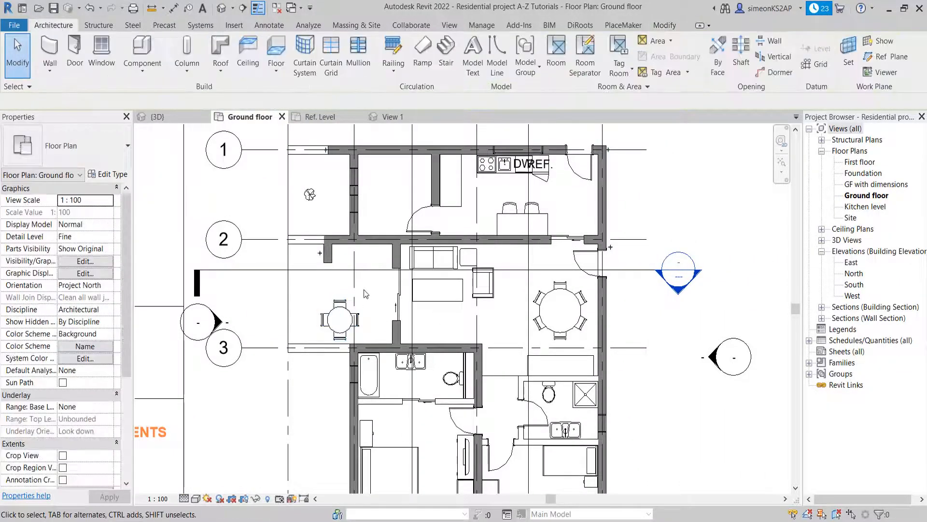
Step: Try to move the living room's rectangular table onto the patio, beside the grid 2 wall
scroll(364, 290, down, 4)
middle_drag(364, 290, 400, 311)
scroll(473, 291, up, 3)
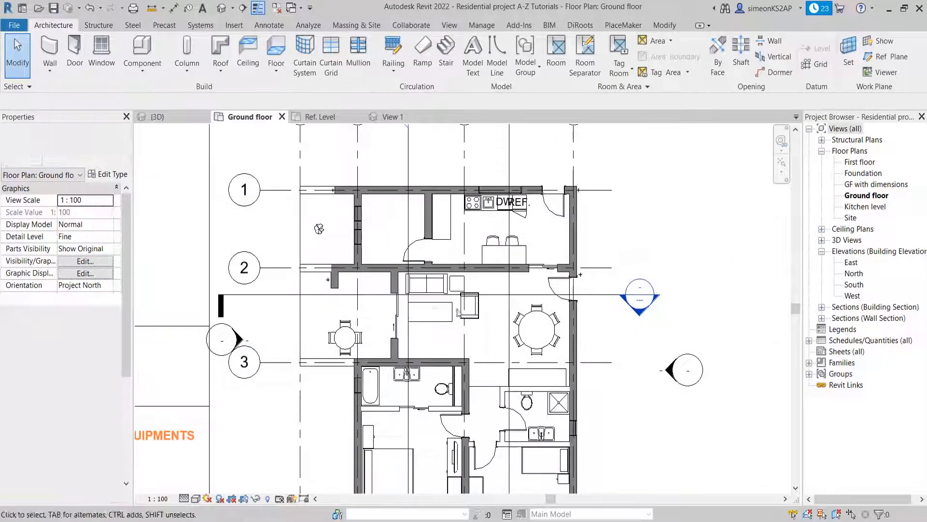
click(444, 312)
scroll(420, 311, up, 2)
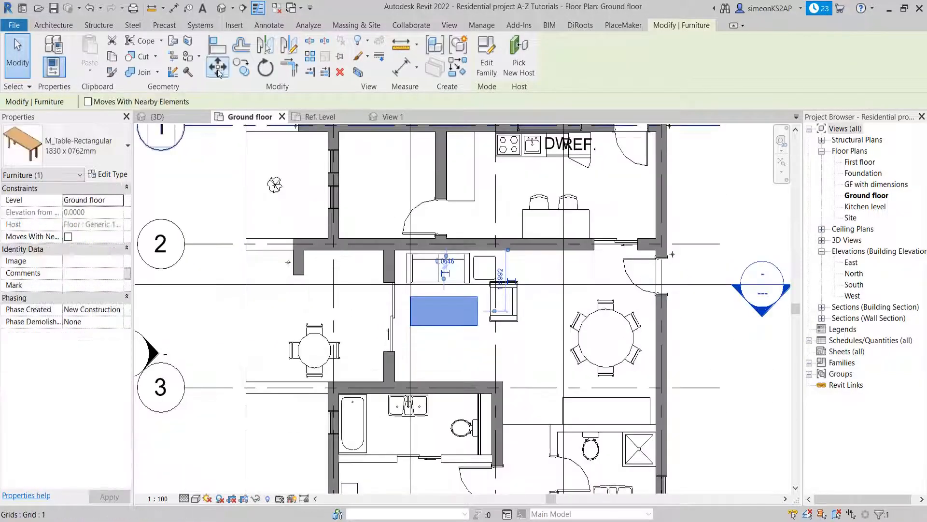
key(m)
key(v)
click(433, 304)
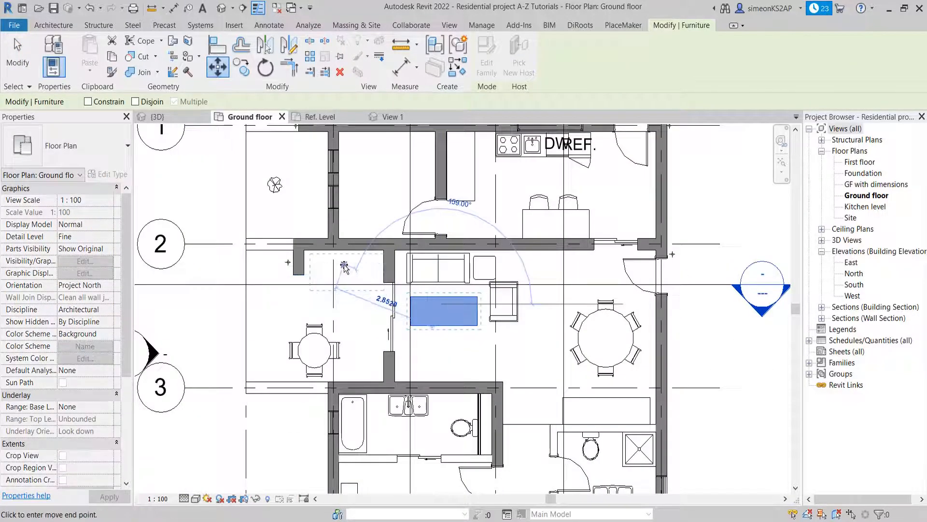
click(341, 265)
key(Escape)
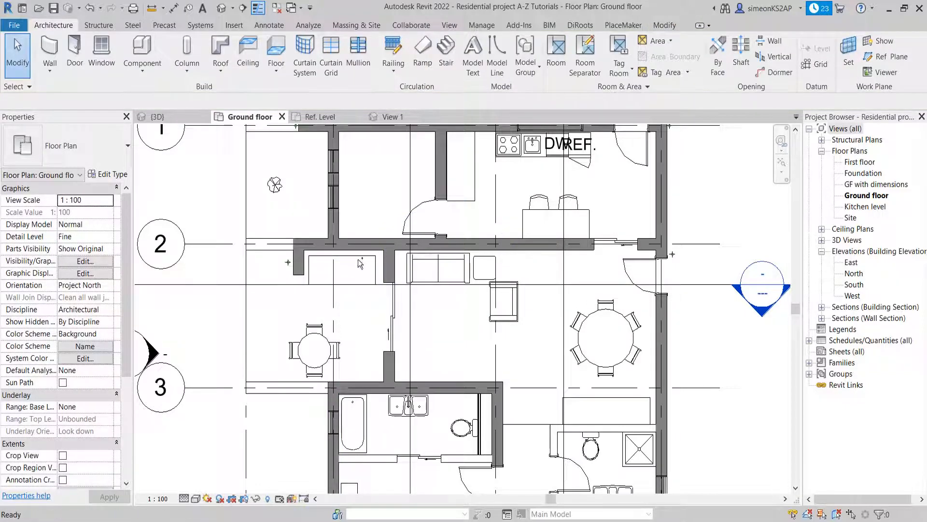
Step: Copy the living room's rectangular table onto the patio, beside the grid 2 wall
click(560, 160)
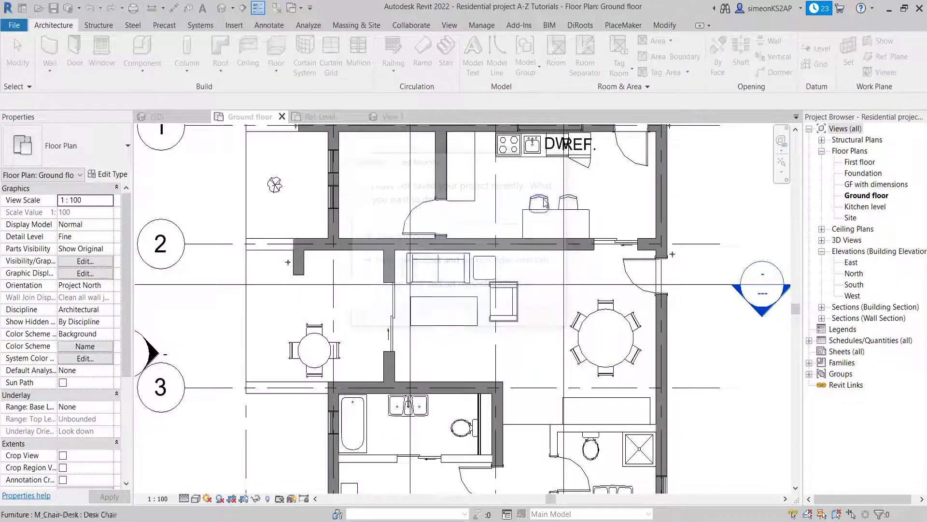
click(453, 307)
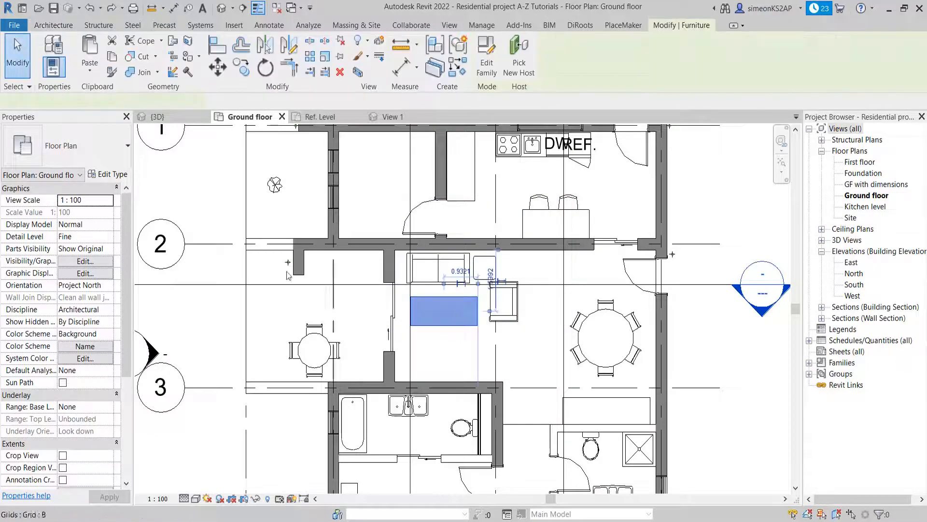
click(243, 69)
click(445, 315)
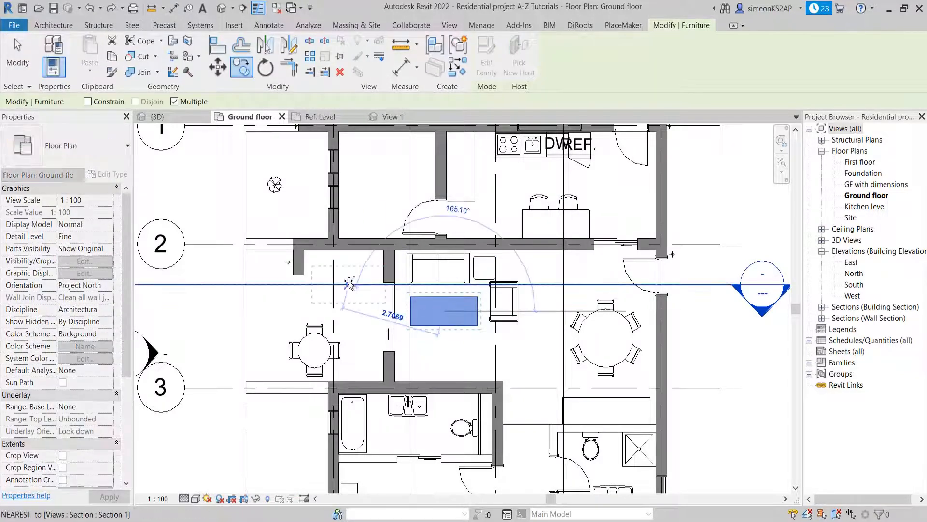
click(395, 283)
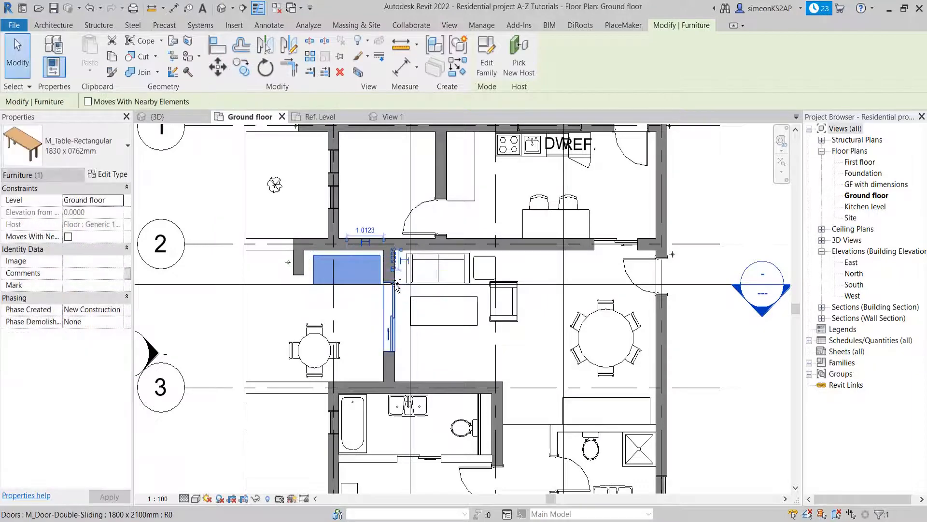
key(Escape)
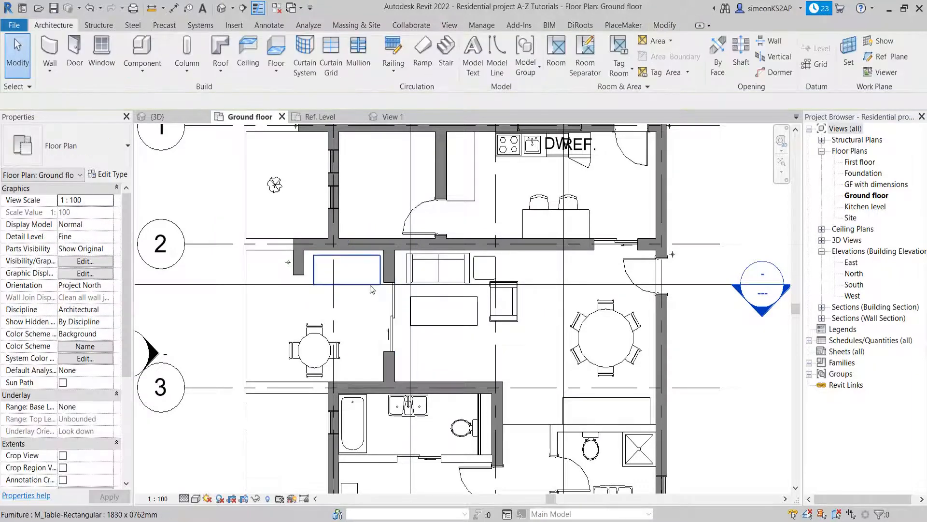
Step: Nudge the patio's rectangular table closer to the grid 2 wall and deselect it
click(370, 285)
key(c)
key(o)
key(Up)
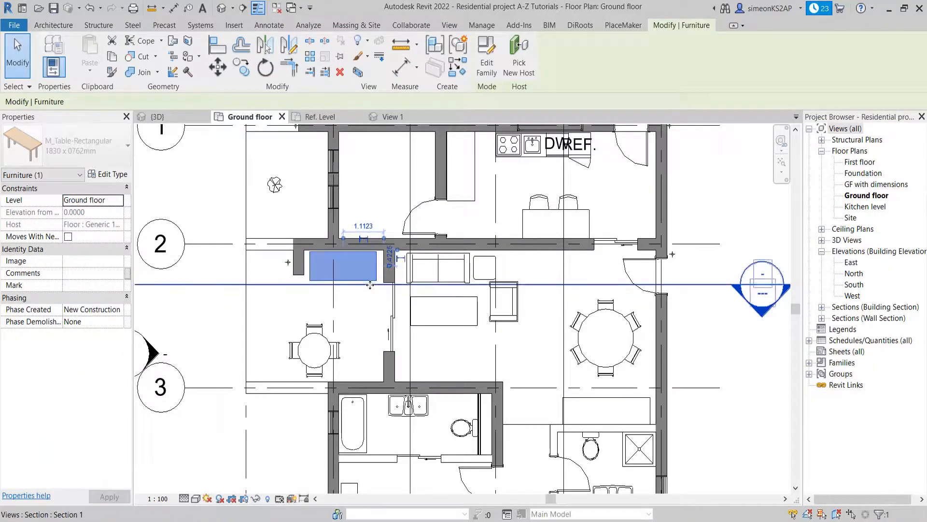
key(Up)
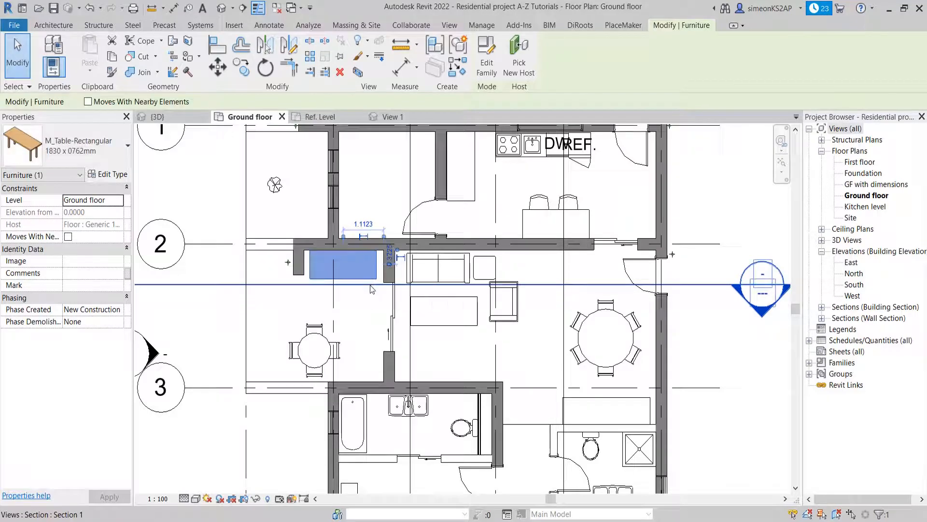
key(Escape)
Step: Place another M_Sink-Triple-2D 1090 x 560mm, matching the bathroom sink, on the patio's grid 2 wall near grid A
scroll(367, 309, down, 5)
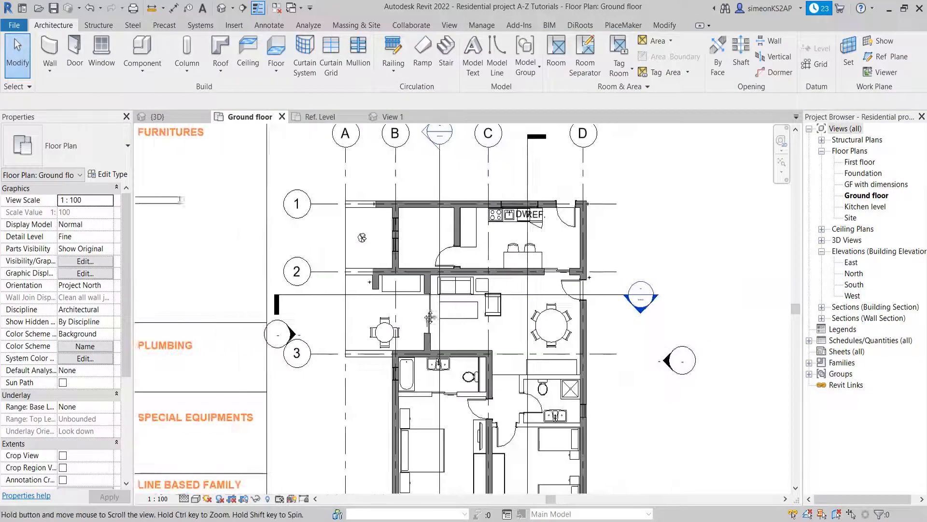
middle_drag(437, 314, 405, 333)
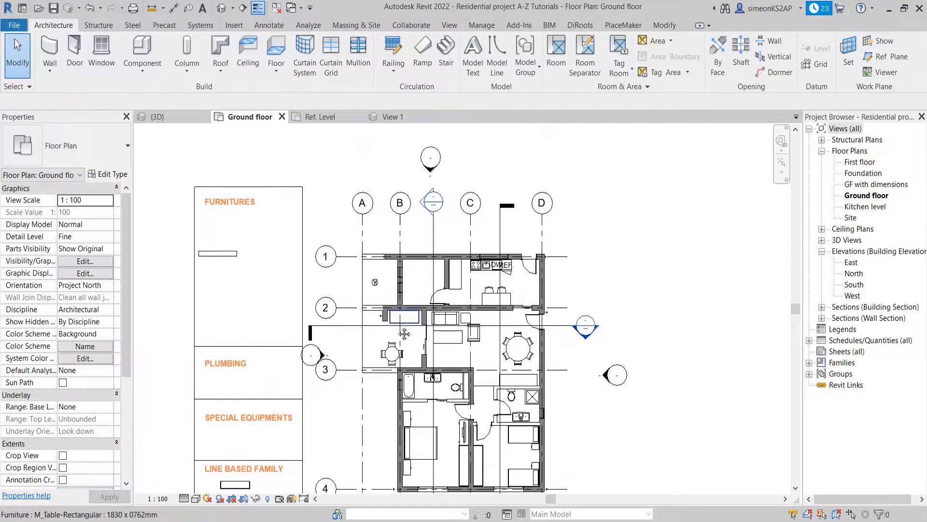
middle_drag(343, 341, 336, 288)
scroll(497, 348, up, 2)
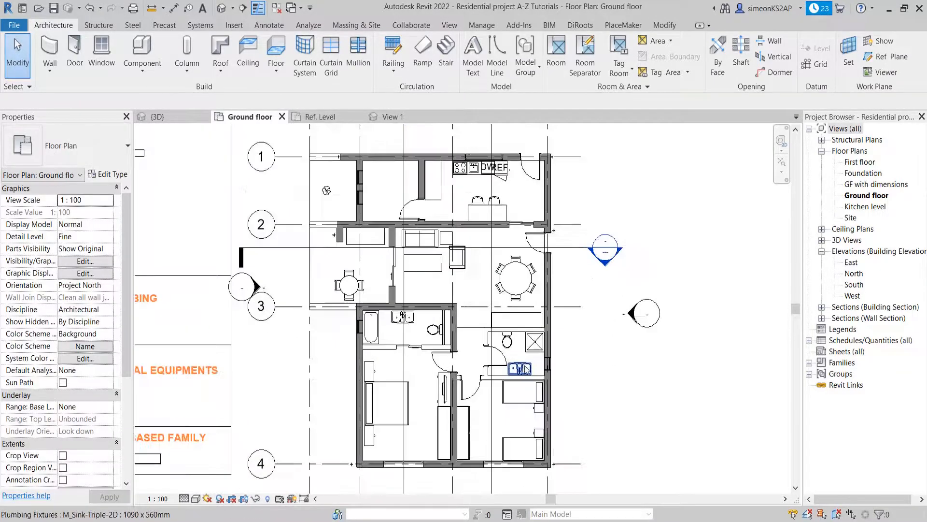
click(527, 367)
right_click(673, 241)
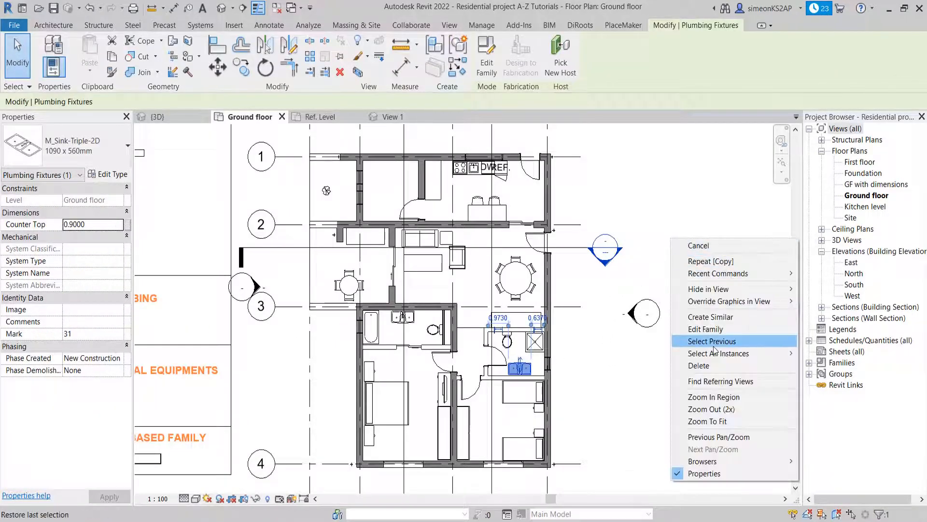
click(696, 314)
scroll(325, 245, up, 2)
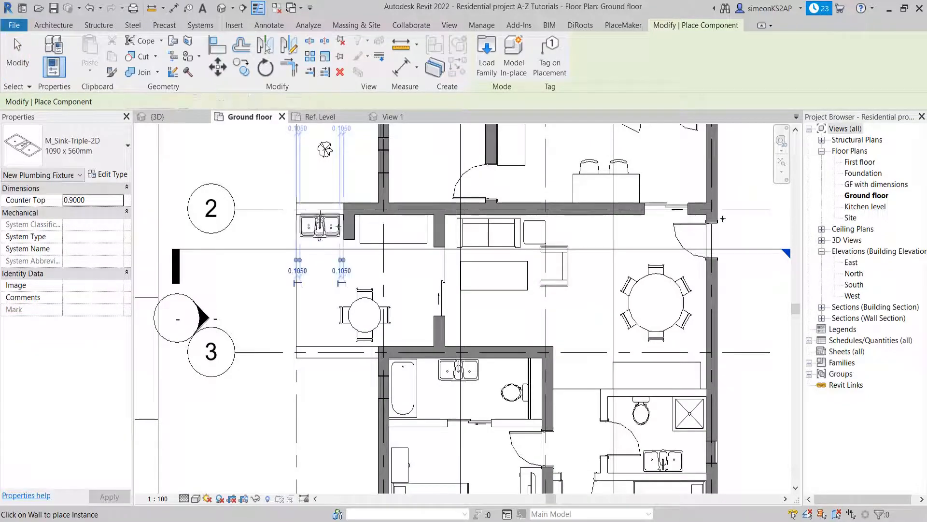
click(320, 218)
scroll(353, 259, down, 1)
scroll(364, 268, down, 4)
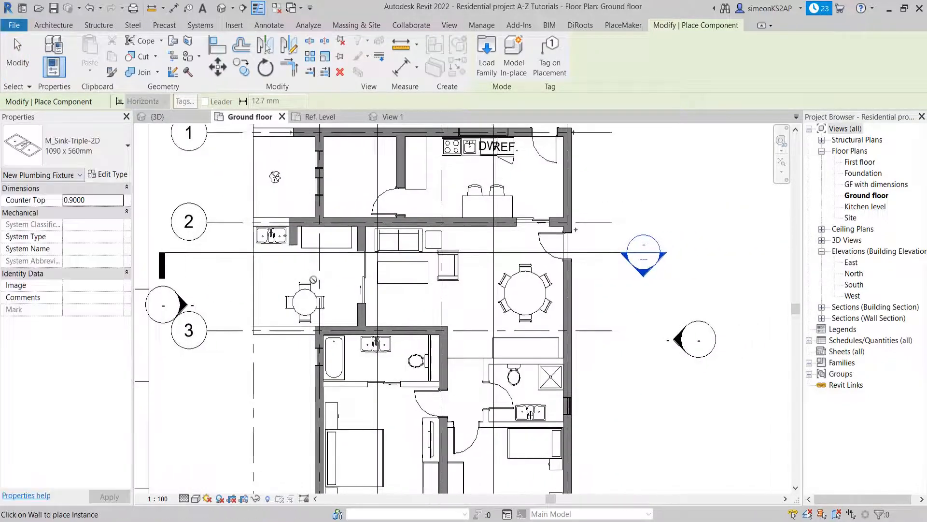
middle_drag(382, 292, 352, 290)
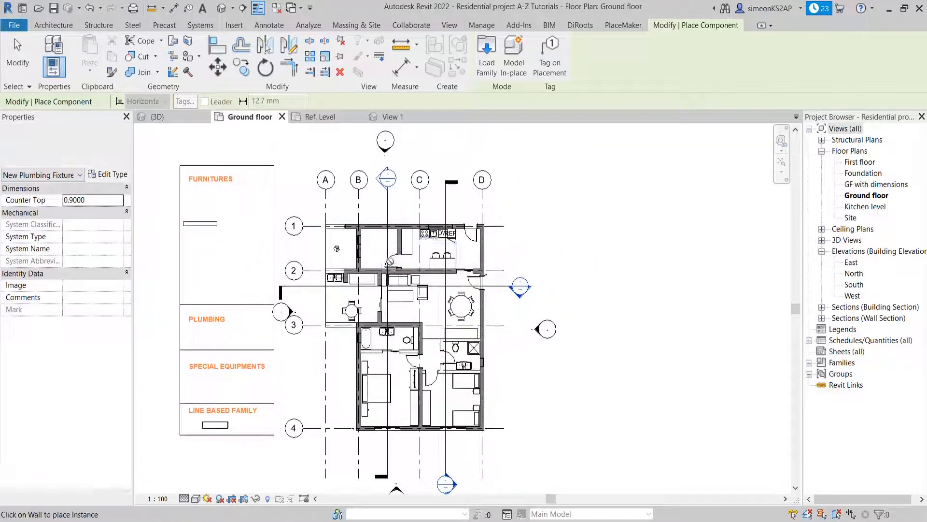
scroll(485, 97, up, 2)
middle_drag(373, 241, 418, 233)
key(Escape)
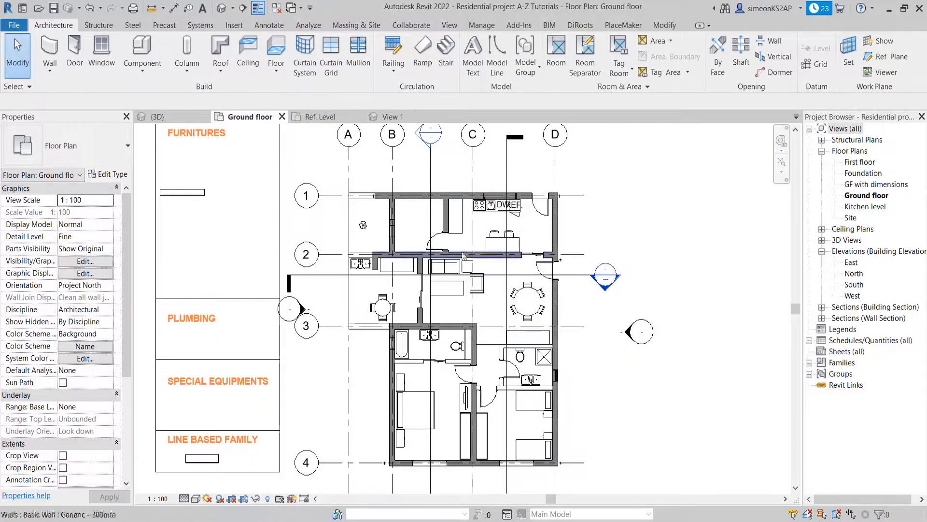
Step: Place another M_Dresser shd- dresser along the grid B wall inside the room between grids 1 and 2
click(539, 337)
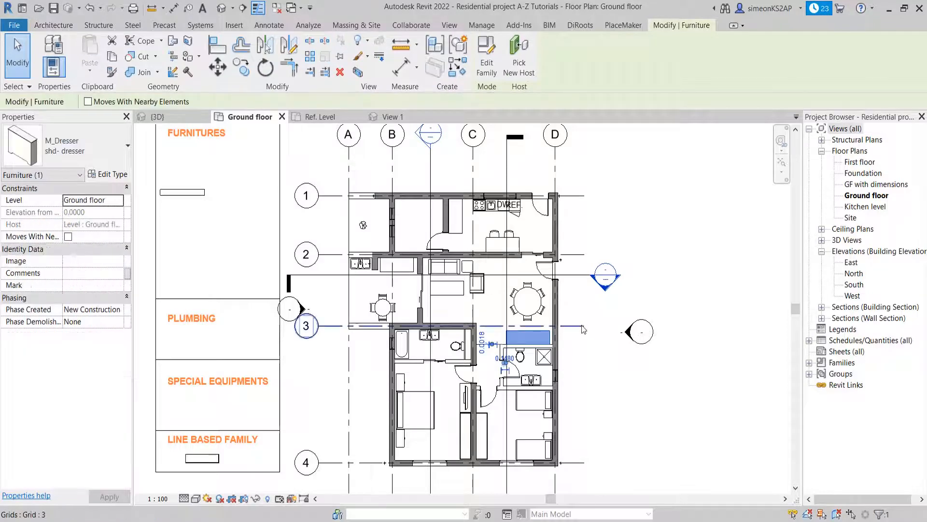
right_click(553, 337)
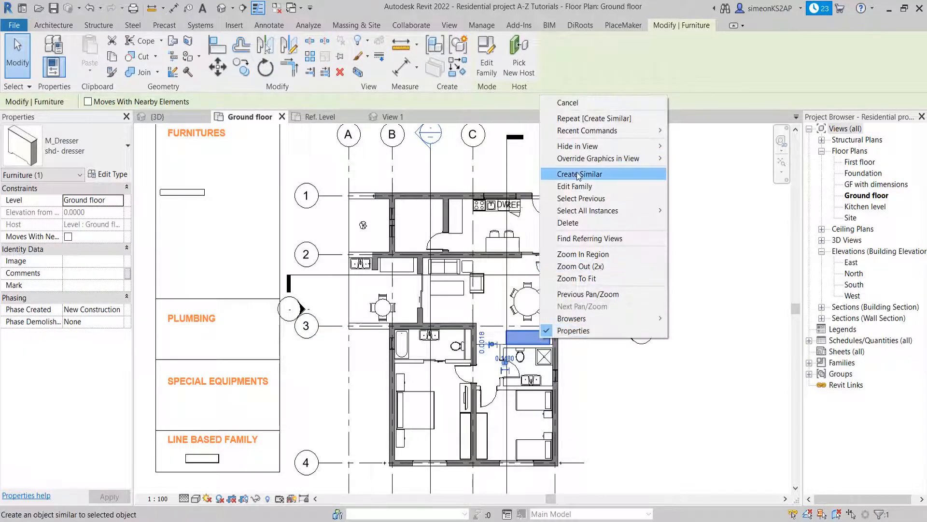
click(627, 172)
scroll(396, 212, up, 3)
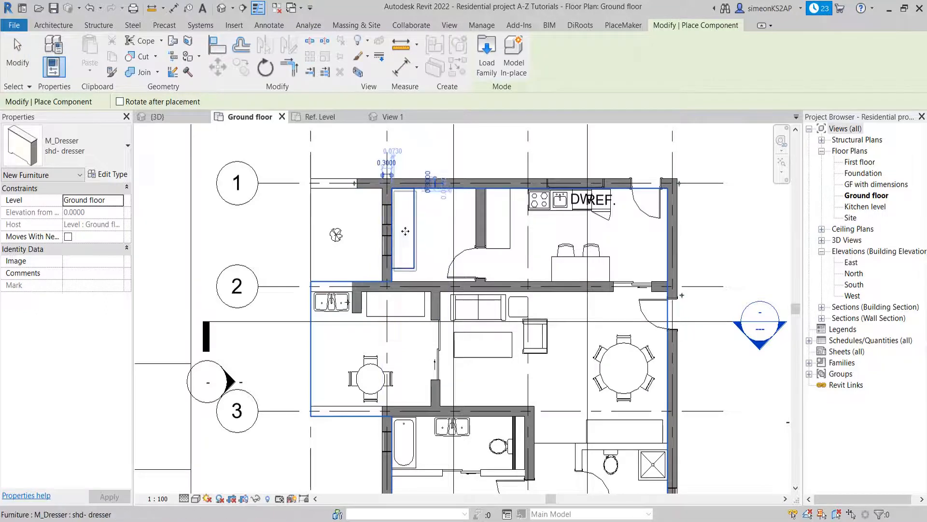
scroll(405, 232, down, 1)
middle_drag(444, 241, 419, 235)
key(Escape)
key(Escape)
scroll(418, 236, up, 1)
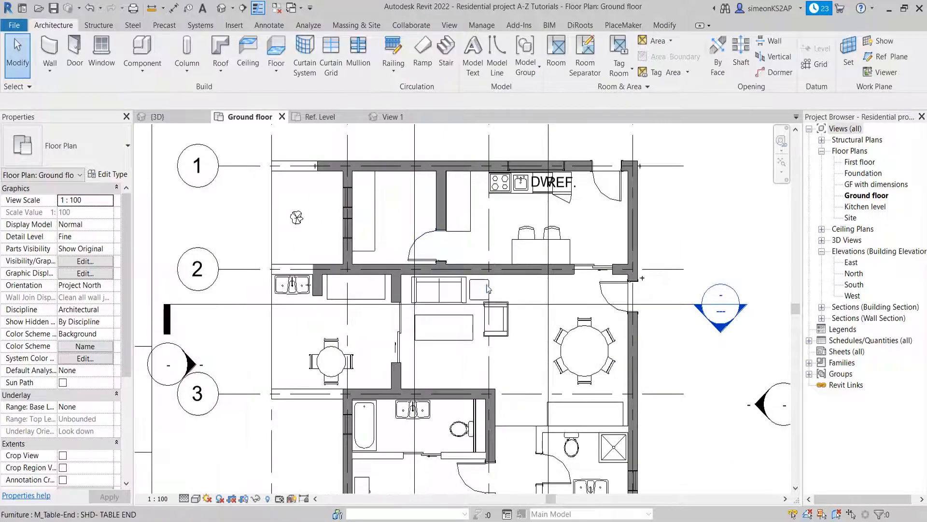
Step: Place another M_Table-Rectangular 1830 x 0762mm lengthwise in the same room, near the partition shared with the kitchen
click(443, 327)
right_click(469, 311)
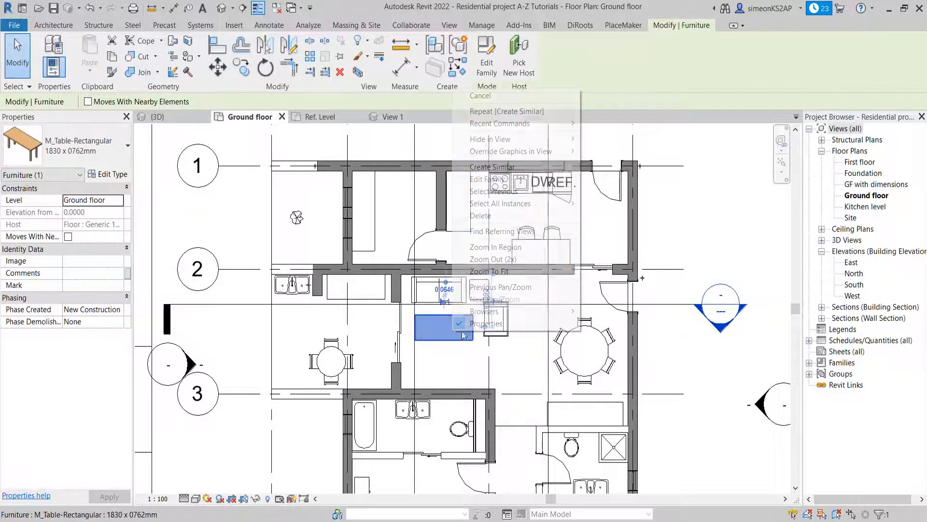
click(483, 166)
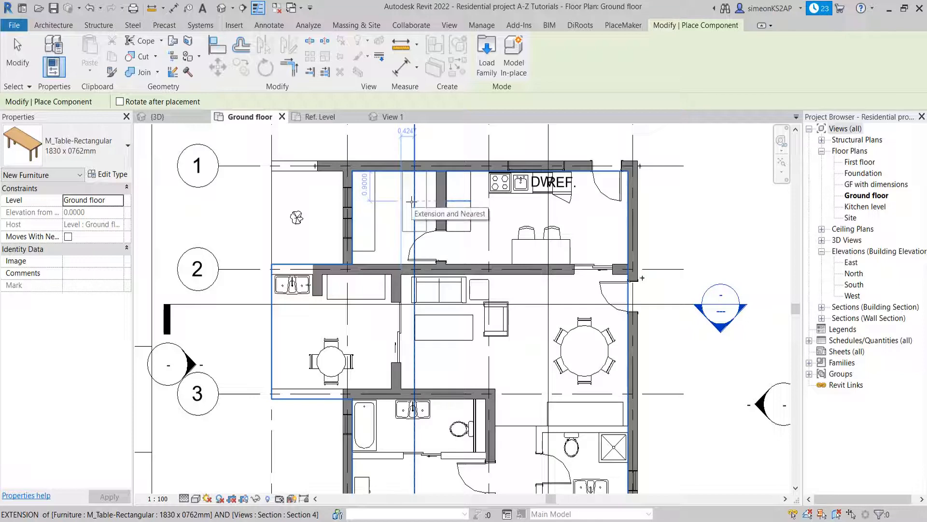
click(412, 201)
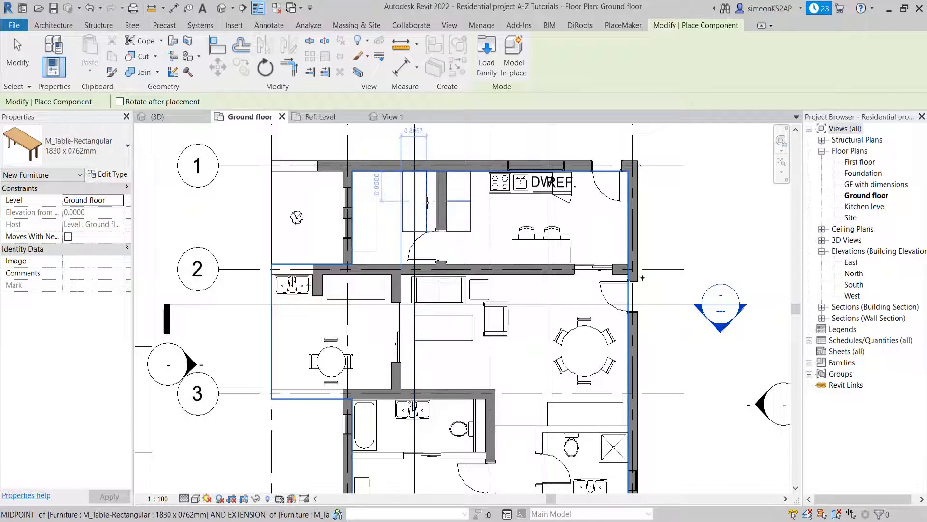
scroll(417, 201, down, 3)
key(Escape)
middle_drag(413, 205, 428, 192)
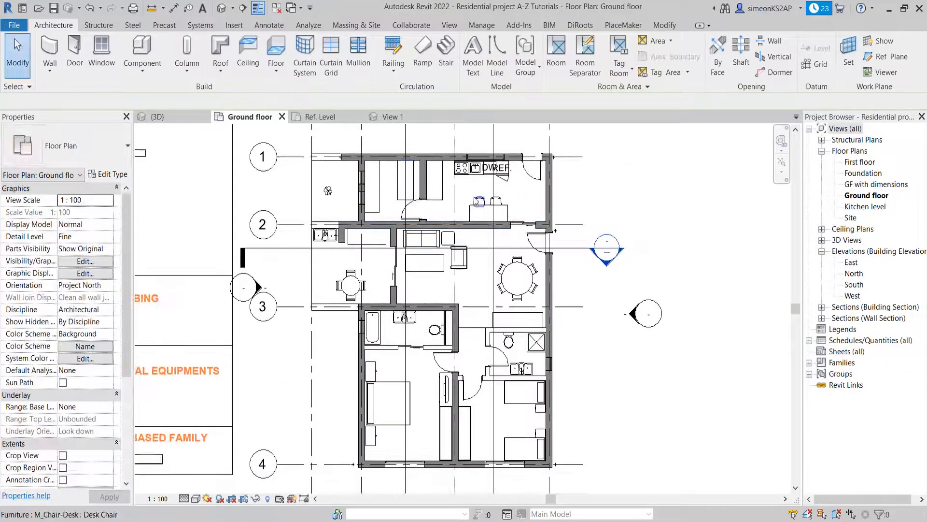
Step: Review the furniture and fixture layout across all rooms of the ground floor plan
middle_drag(461, 225, 452, 244)
scroll(393, 222, down, 2)
scroll(389, 249, up, 3)
scroll(415, 252, down, 1)
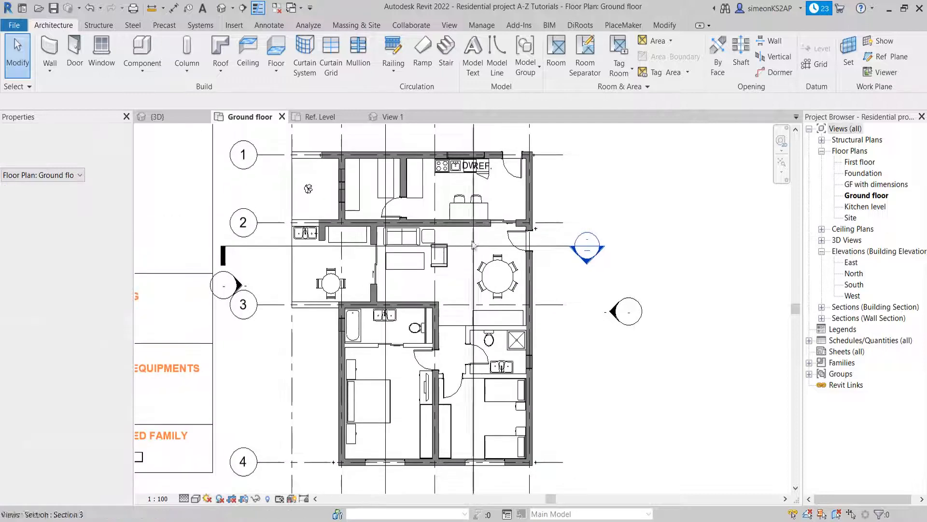
middle_drag(477, 278, 447, 255)
scroll(436, 259, down, 1)
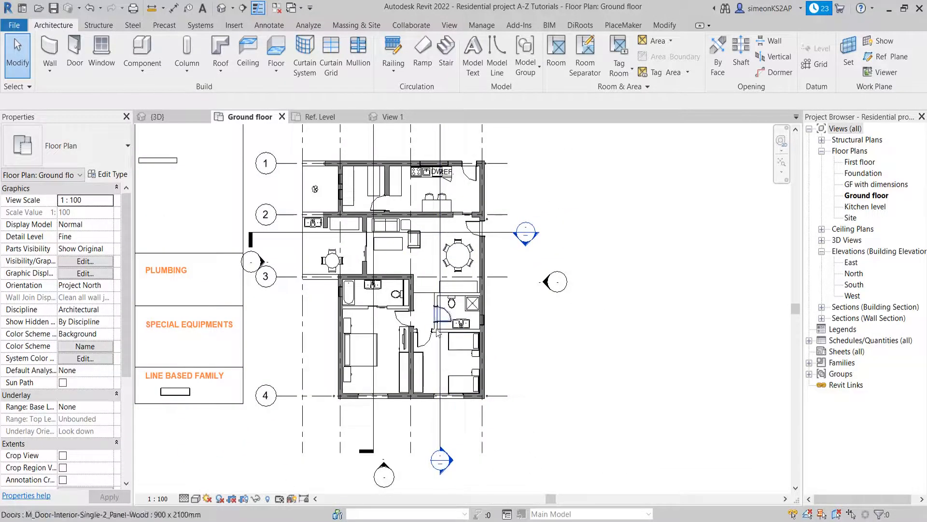
middle_drag(437, 259, 456, 290)
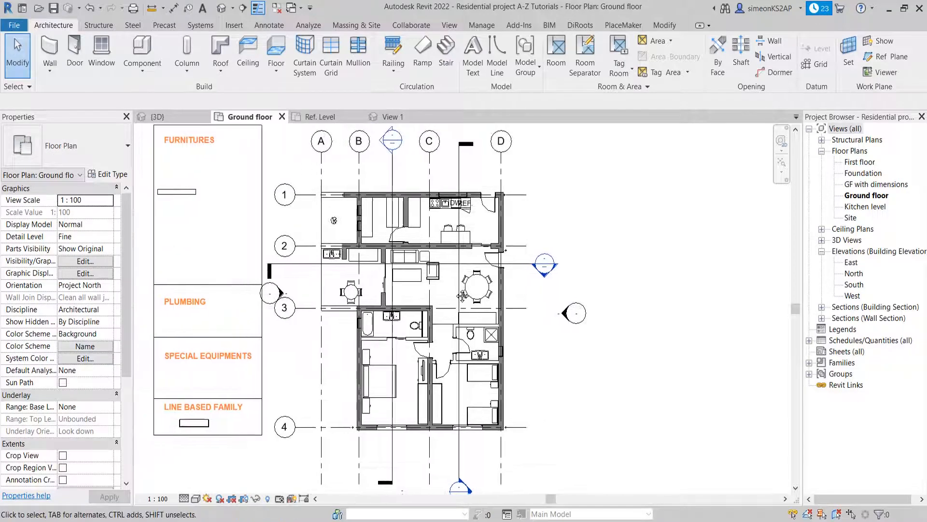
scroll(341, 224, up, 1)
scroll(341, 226, up, 1)
scroll(447, 257, down, 1)
Step: Change the Agave plant outside the grid B wall to M_RPC Tree - Deciduous Gray Birch - 3.1 Meters
middle_drag(447, 257, 379, 255)
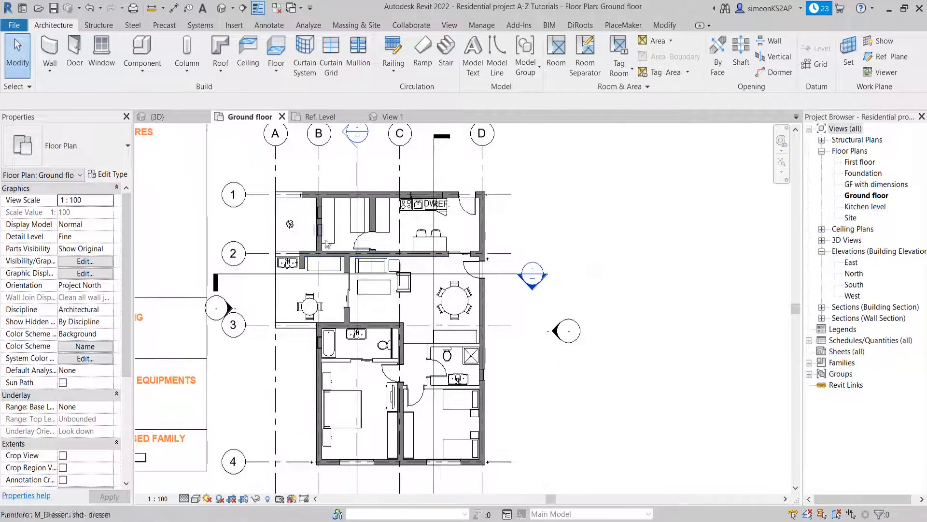
click(289, 225)
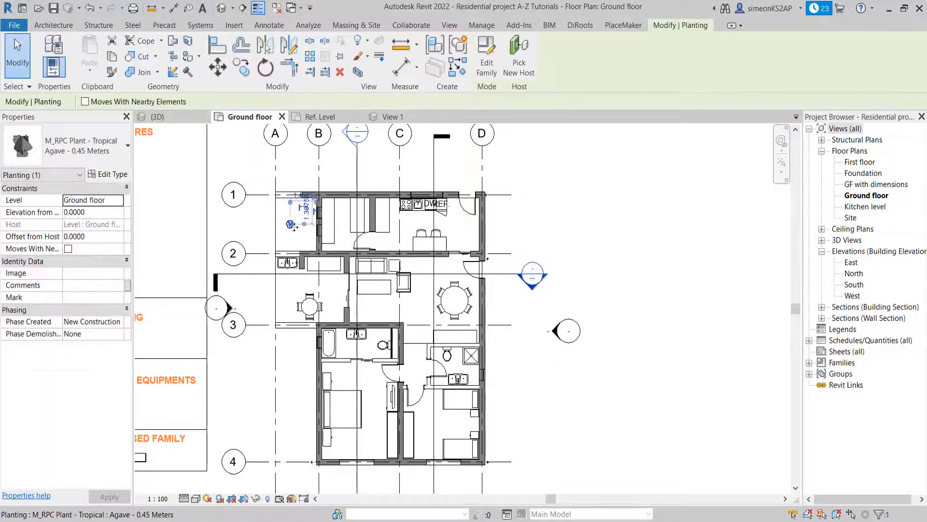
click(85, 158)
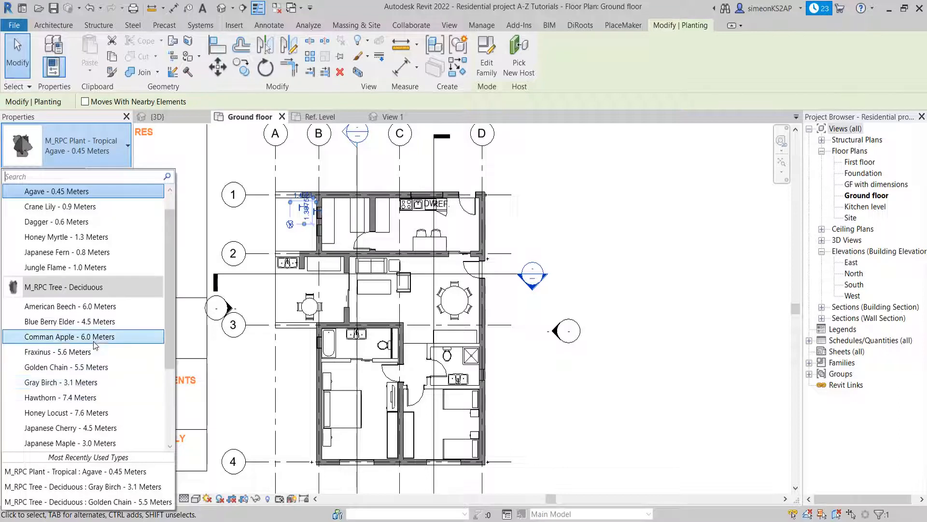
click(75, 387)
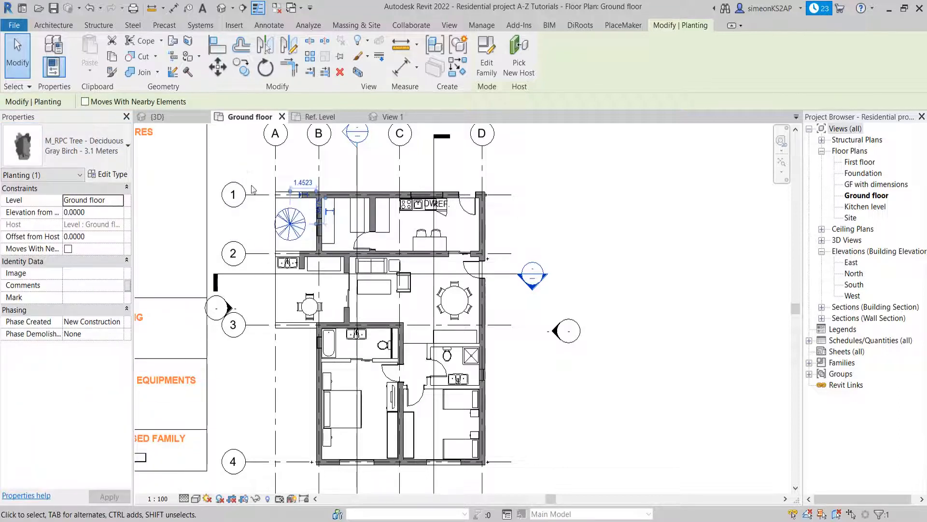
key(Escape)
Step: Delete the whole family legend beside the plan, including its headings, frame lines and leftover components
scroll(415, 226, down, 2)
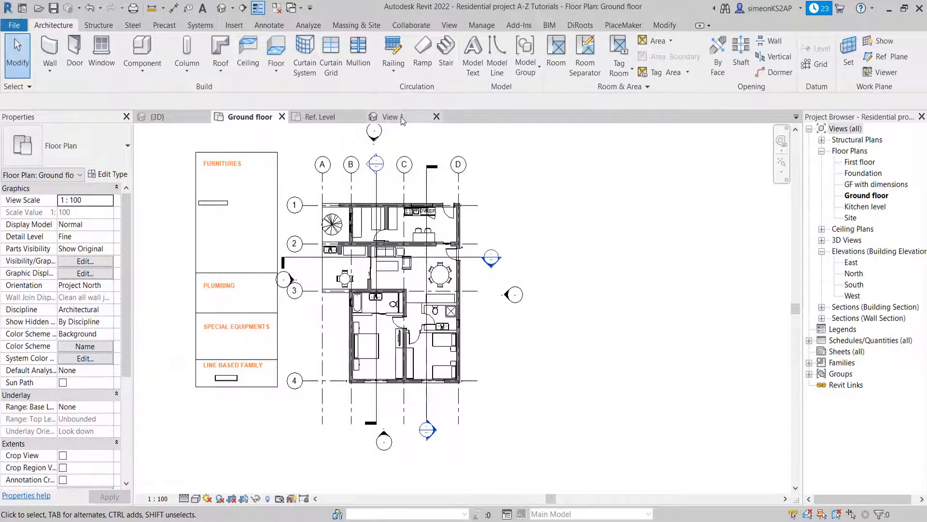
middle_drag(247, 241, 286, 217)
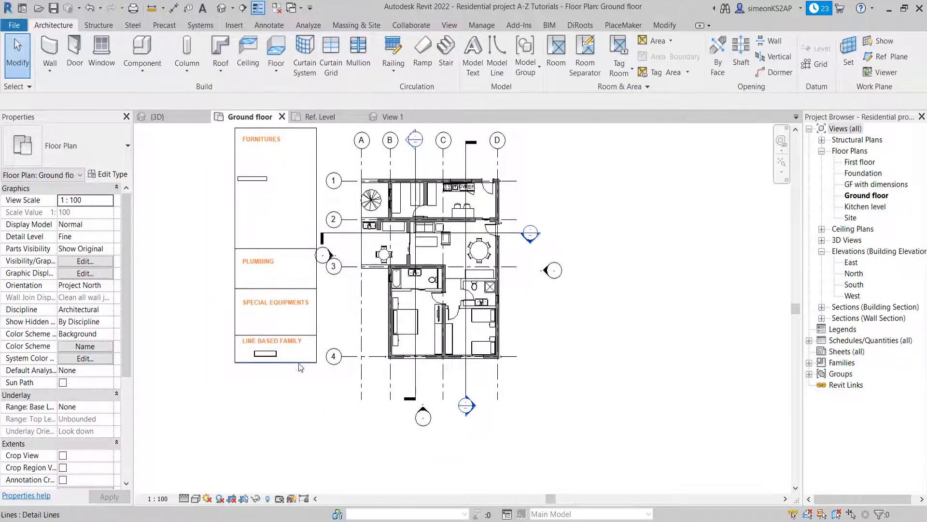
middle_drag(282, 359, 298, 396)
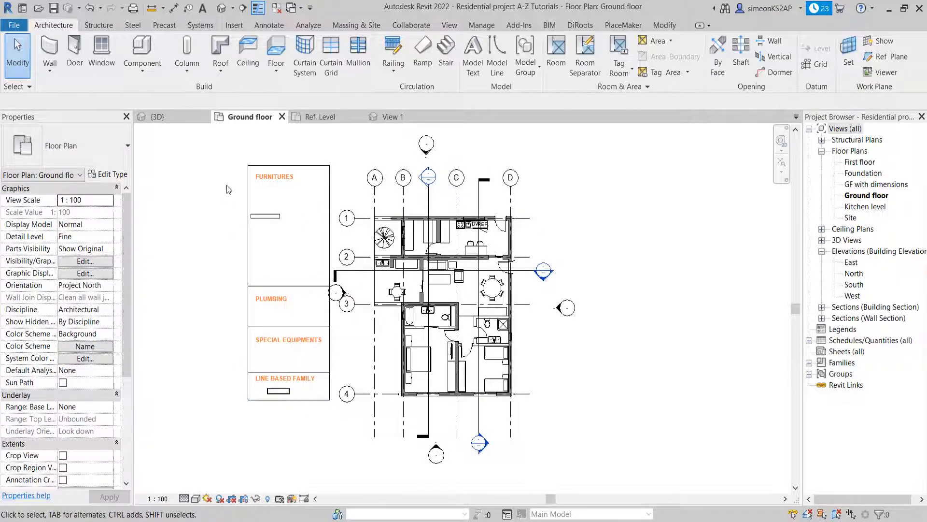
drag(230, 153, 320, 384)
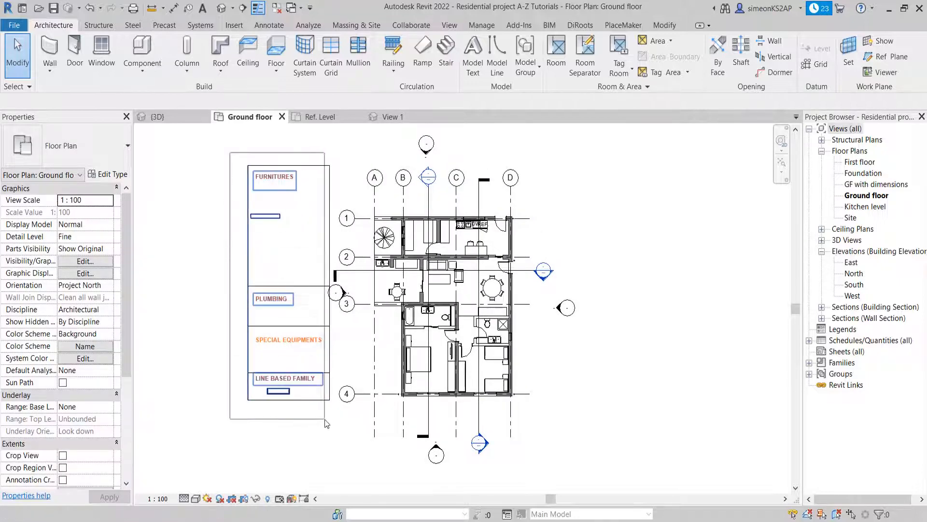
drag(327, 423, 331, 423)
key(Delete)
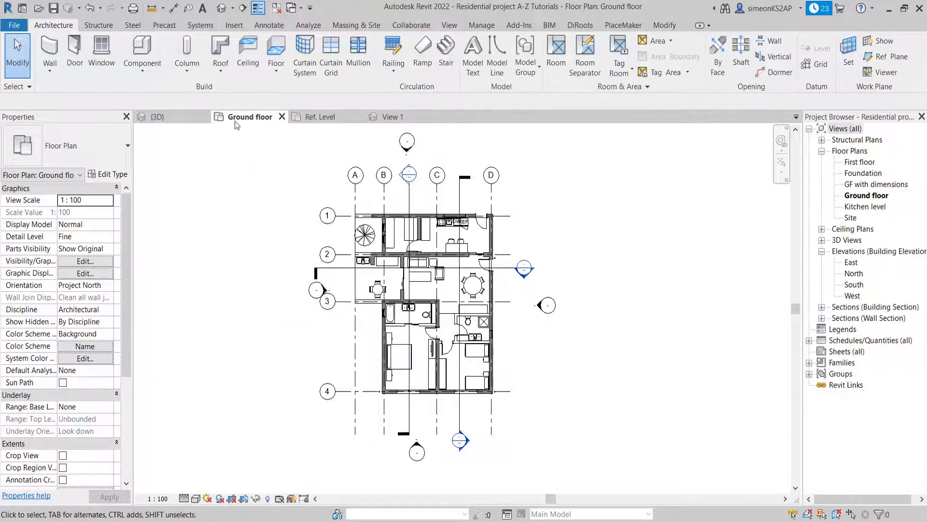
Step: Inspect the furnished patio, the tree and the house exterior from several sides in the 3D view
click(178, 120)
shift+middle_drag(538, 286, 490, 279)
scroll(517, 251, up, 2)
scroll(433, 295, up, 2)
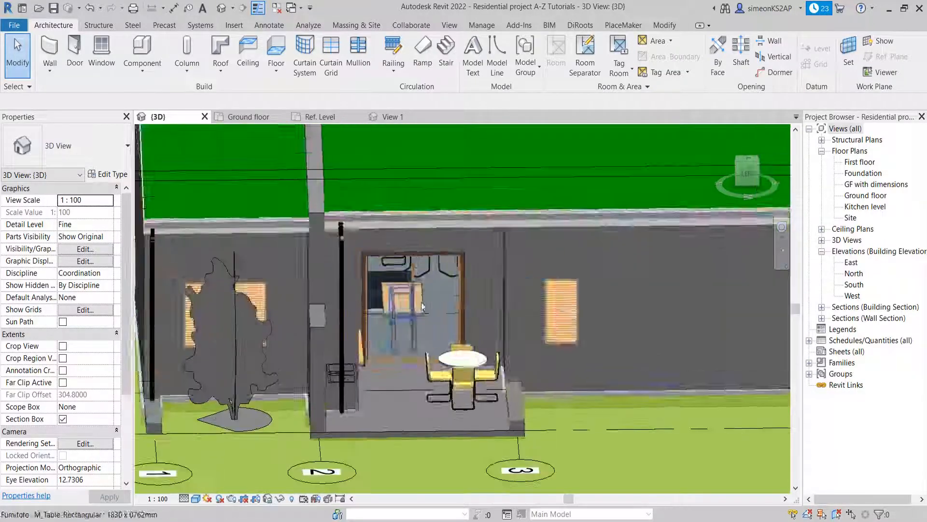
middle_drag(442, 333, 389, 362)
scroll(533, 359, down, 2)
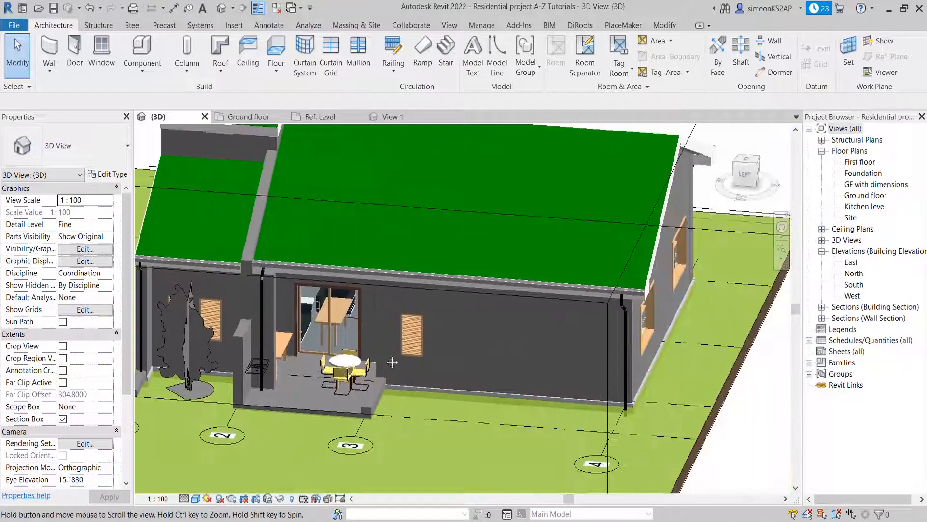
scroll(532, 382, down, 2)
shift+middle_drag(563, 394, 512, 387)
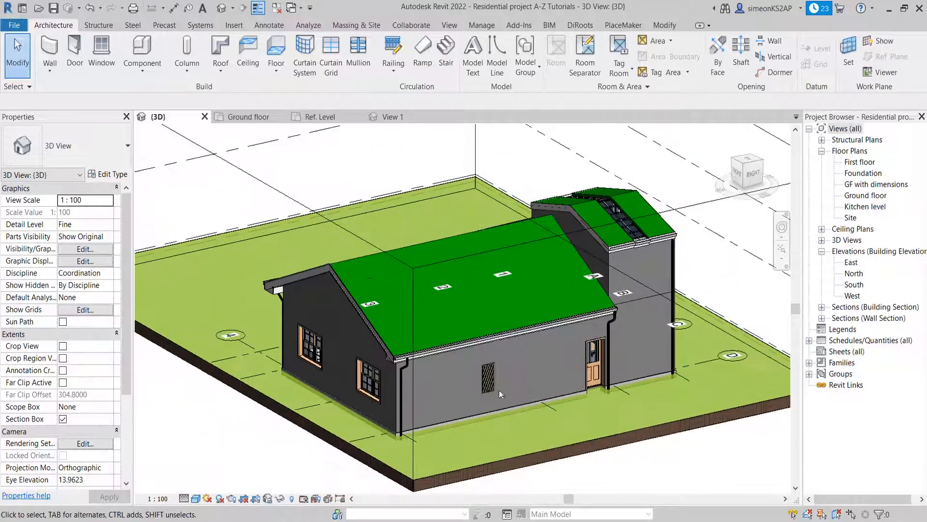
scroll(386, 385, up, 2)
middle_drag(423, 390, 506, 337)
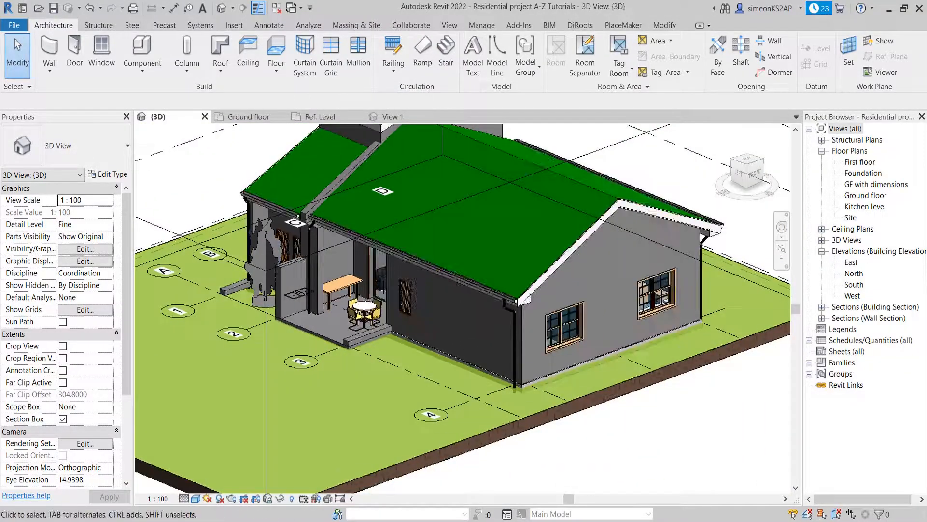